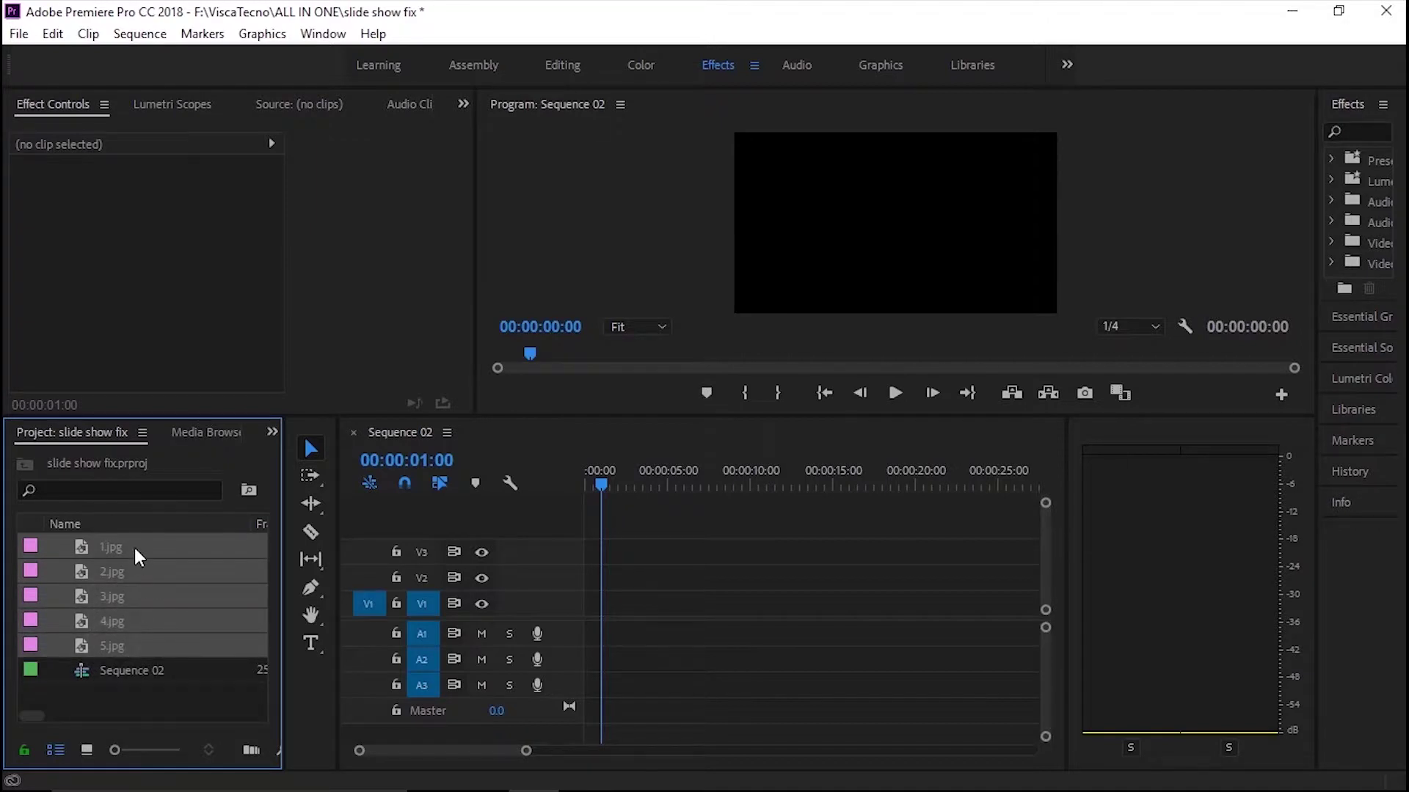
- Automate the five photos into a sequence on V1 using Selection Order
left_click(149, 433)
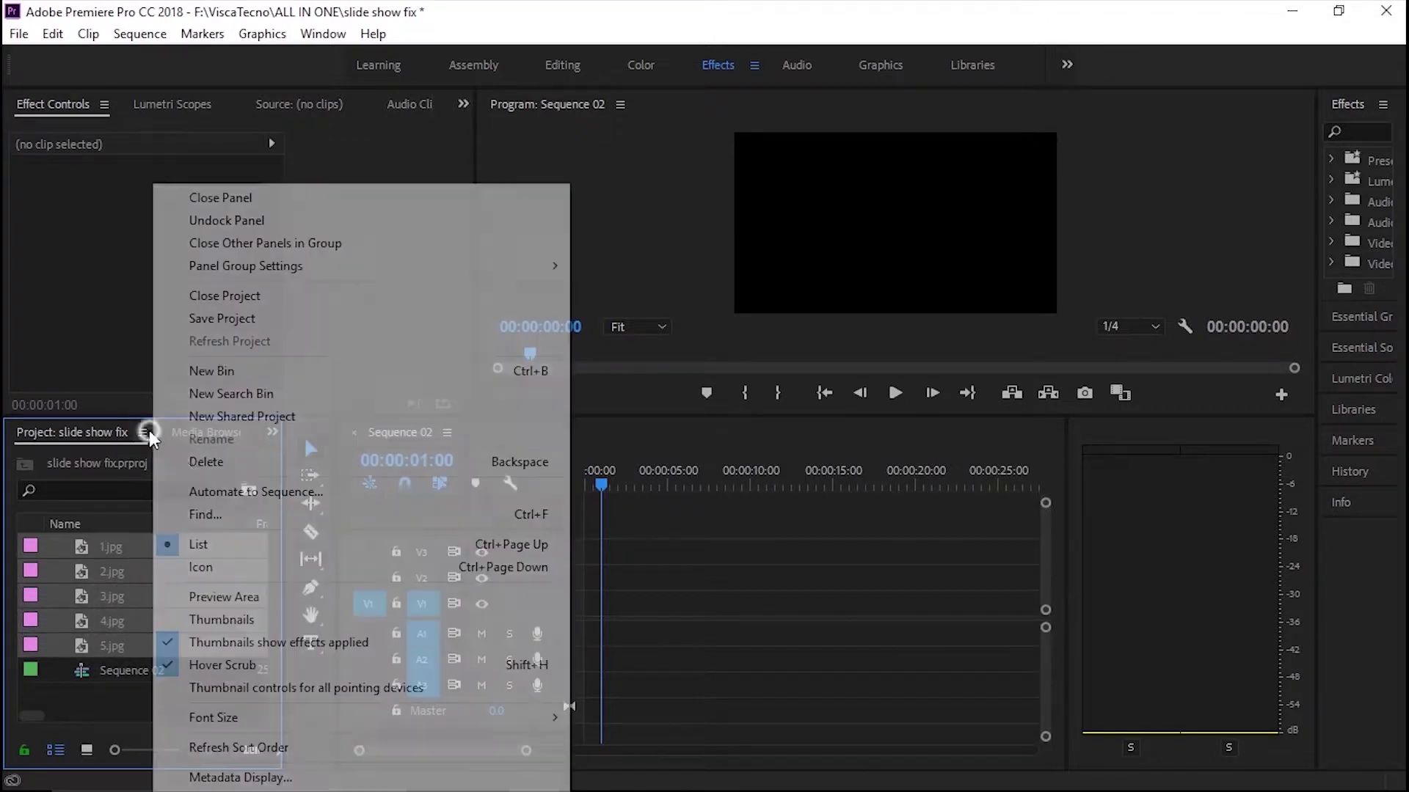
left_click(201, 488)
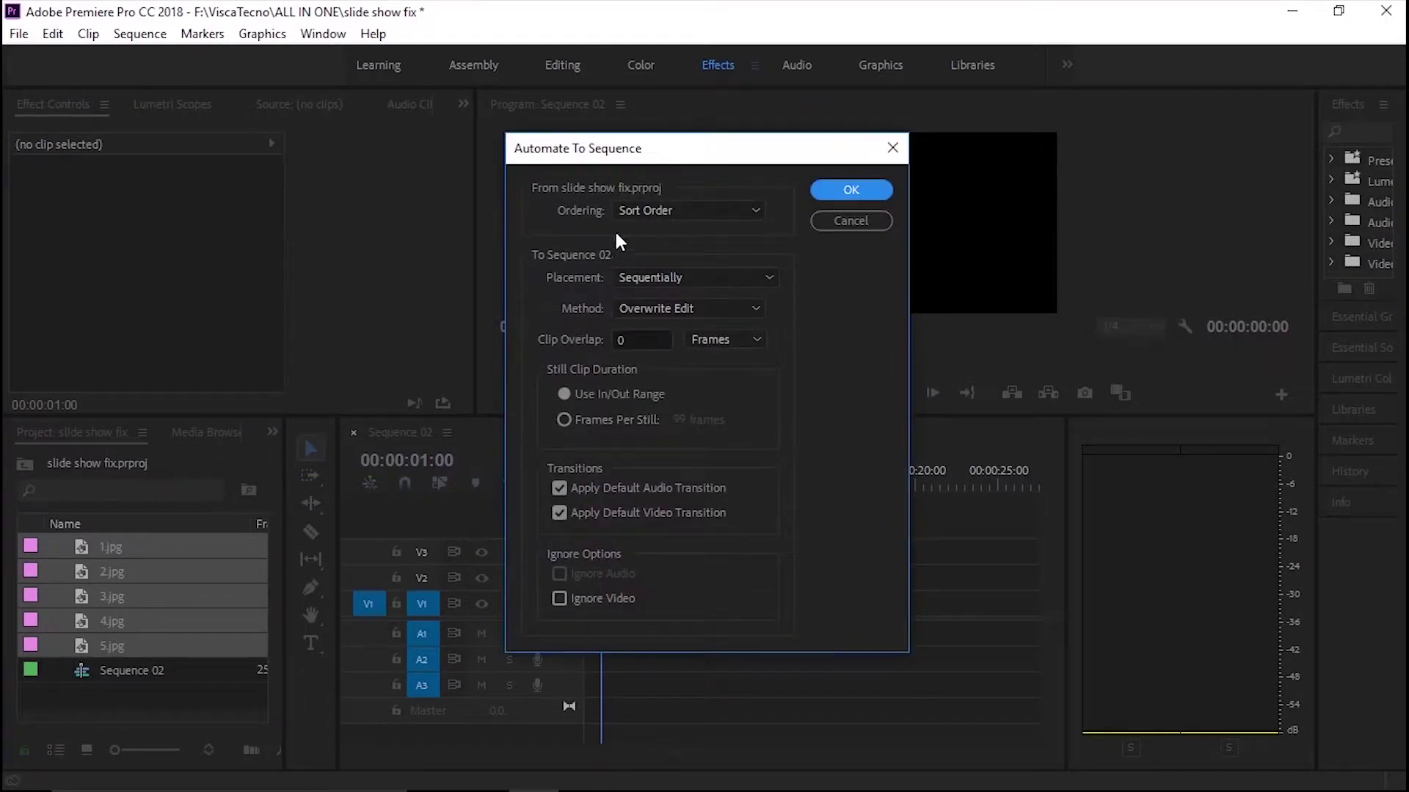
left_click(627, 213)
left_click(643, 249)
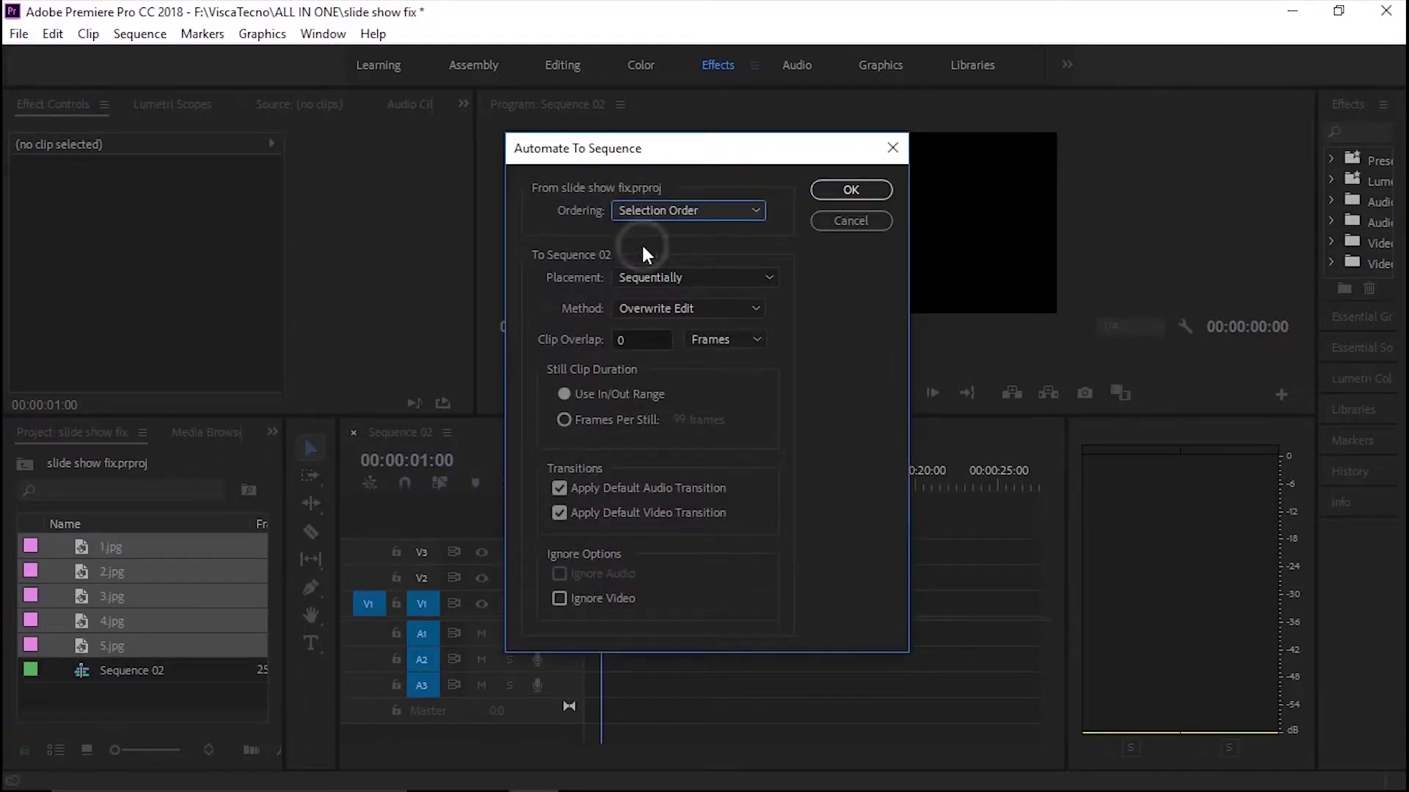
key("Return")
- Give all five photo clips a 10-second duration and slide them toward the sequence start
left_click(897, 634)
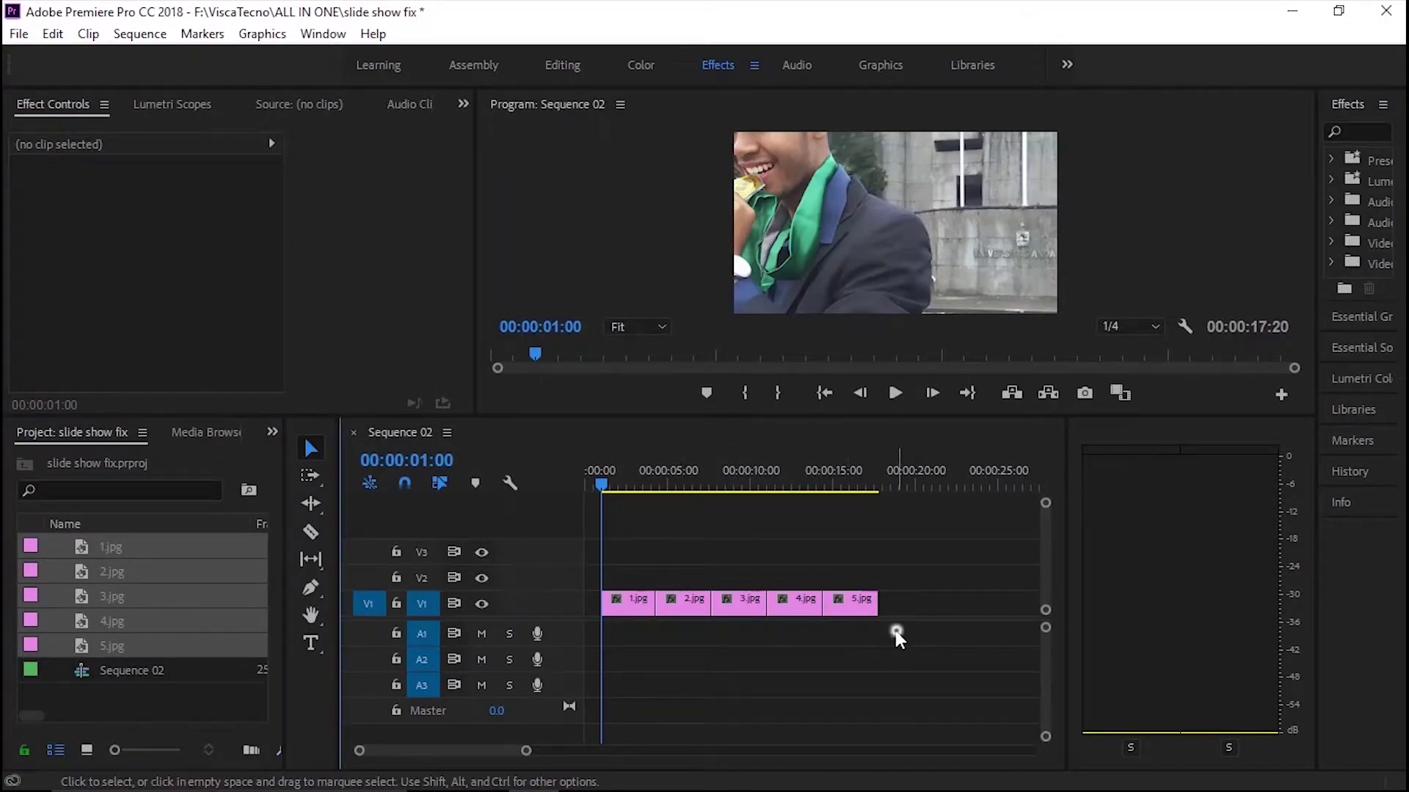
left_click_drag(897, 635, 631, 552)
right_click(633, 613)
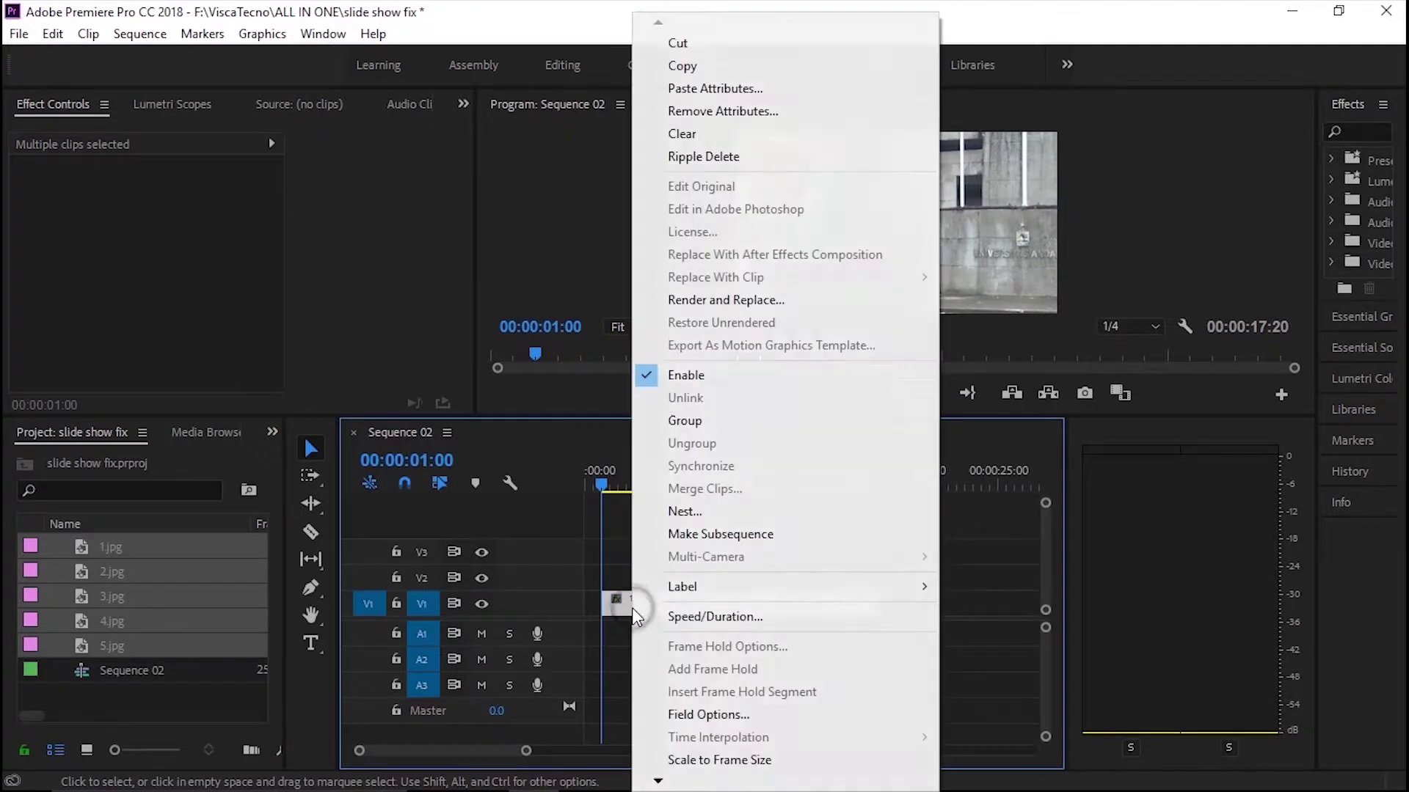
left_click(664, 618)
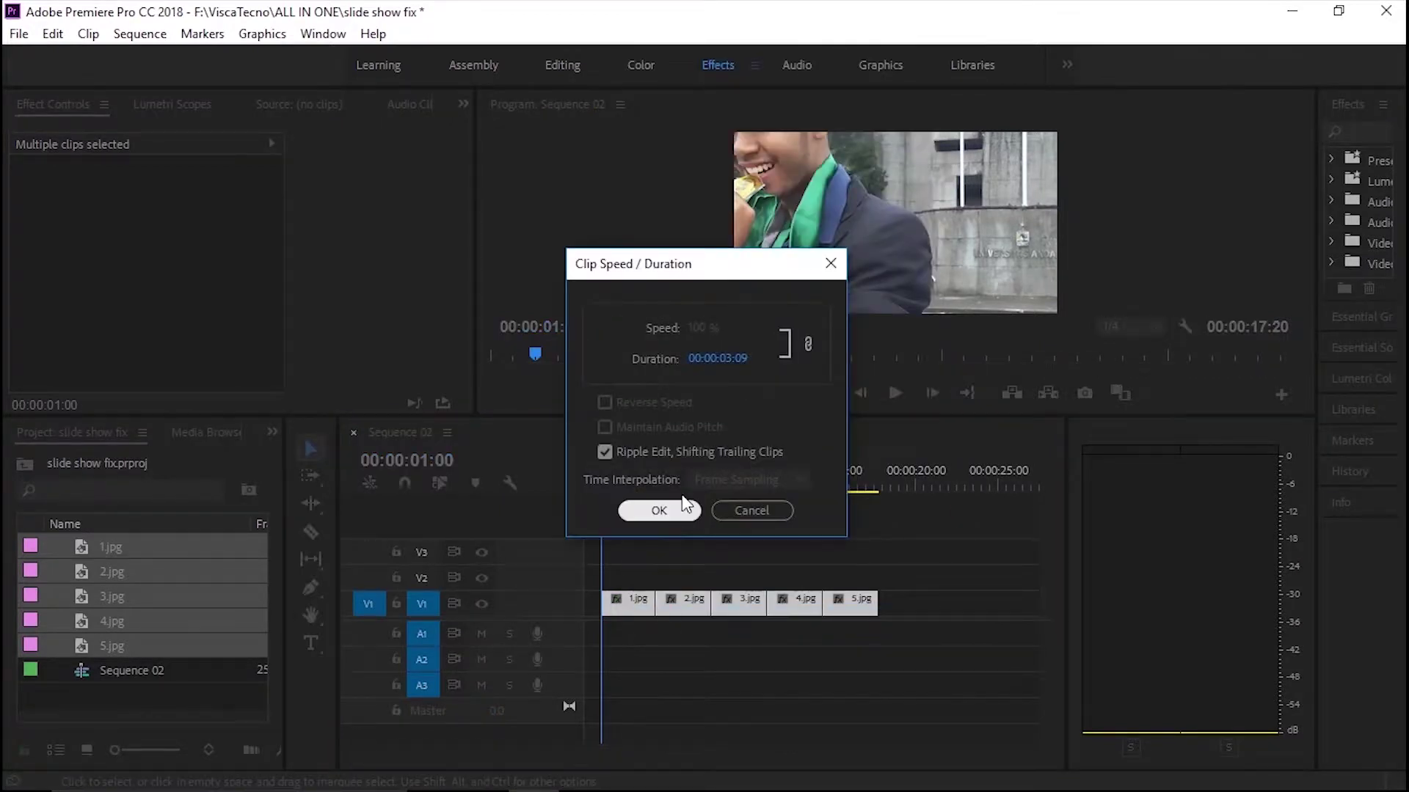
left_click(727, 359)
left_click(725, 360)
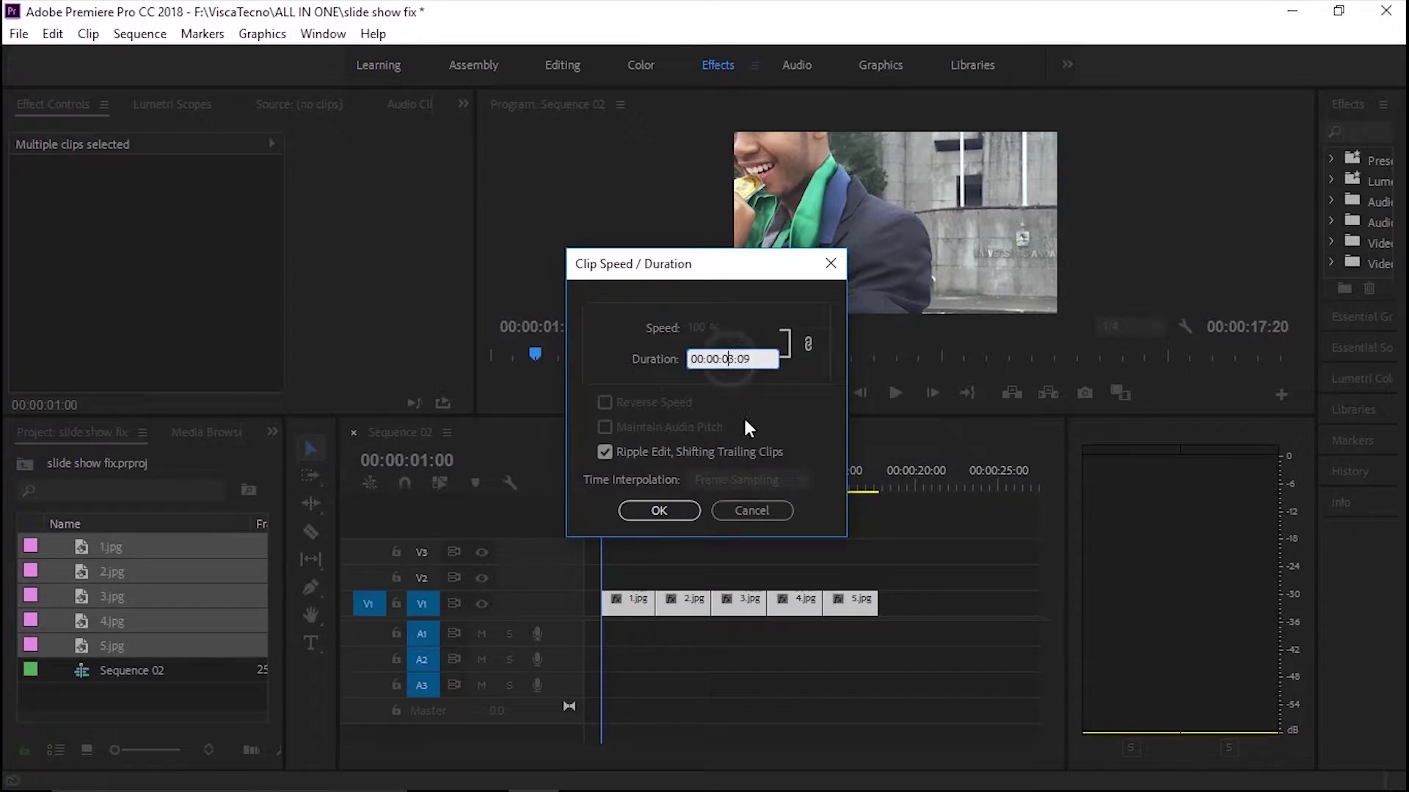
key("BackSpace")
key("BackSpace")
type("1")
left_click(656, 510)
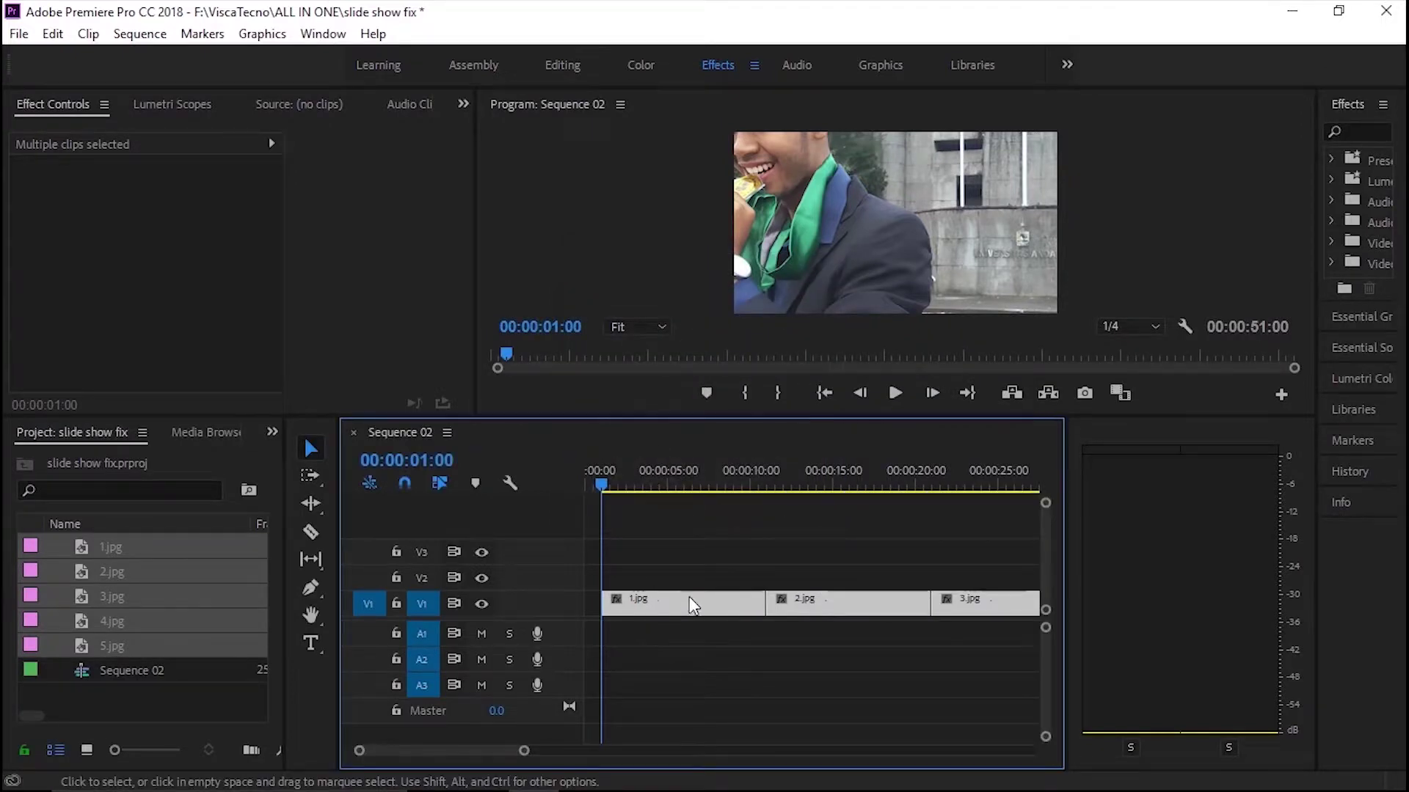
left_click_drag(693, 605, 664, 615)
- Drop the clips at 00:00, apply Scale to Frame Size, then select 1.jpg
left_click(752, 628)
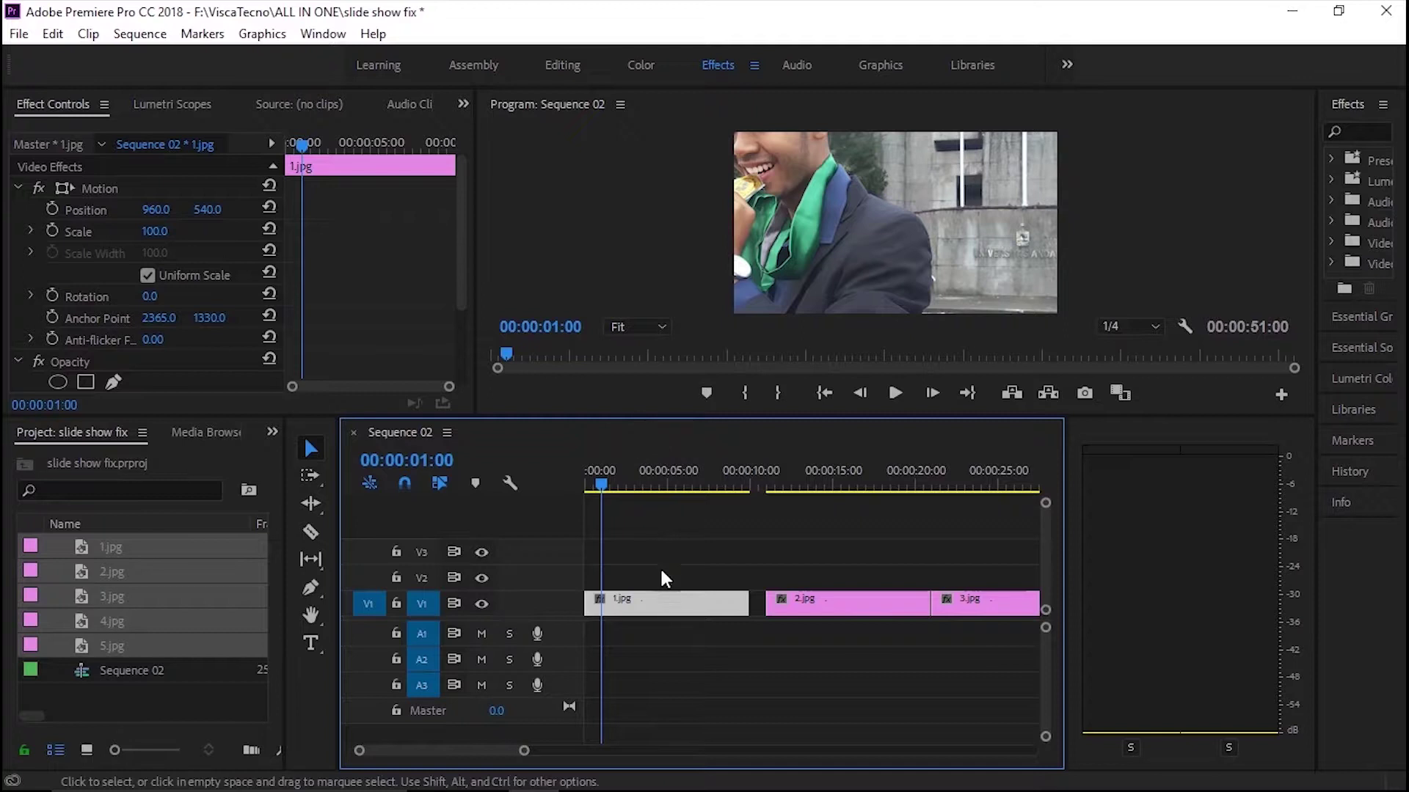
key("ctrl+a")
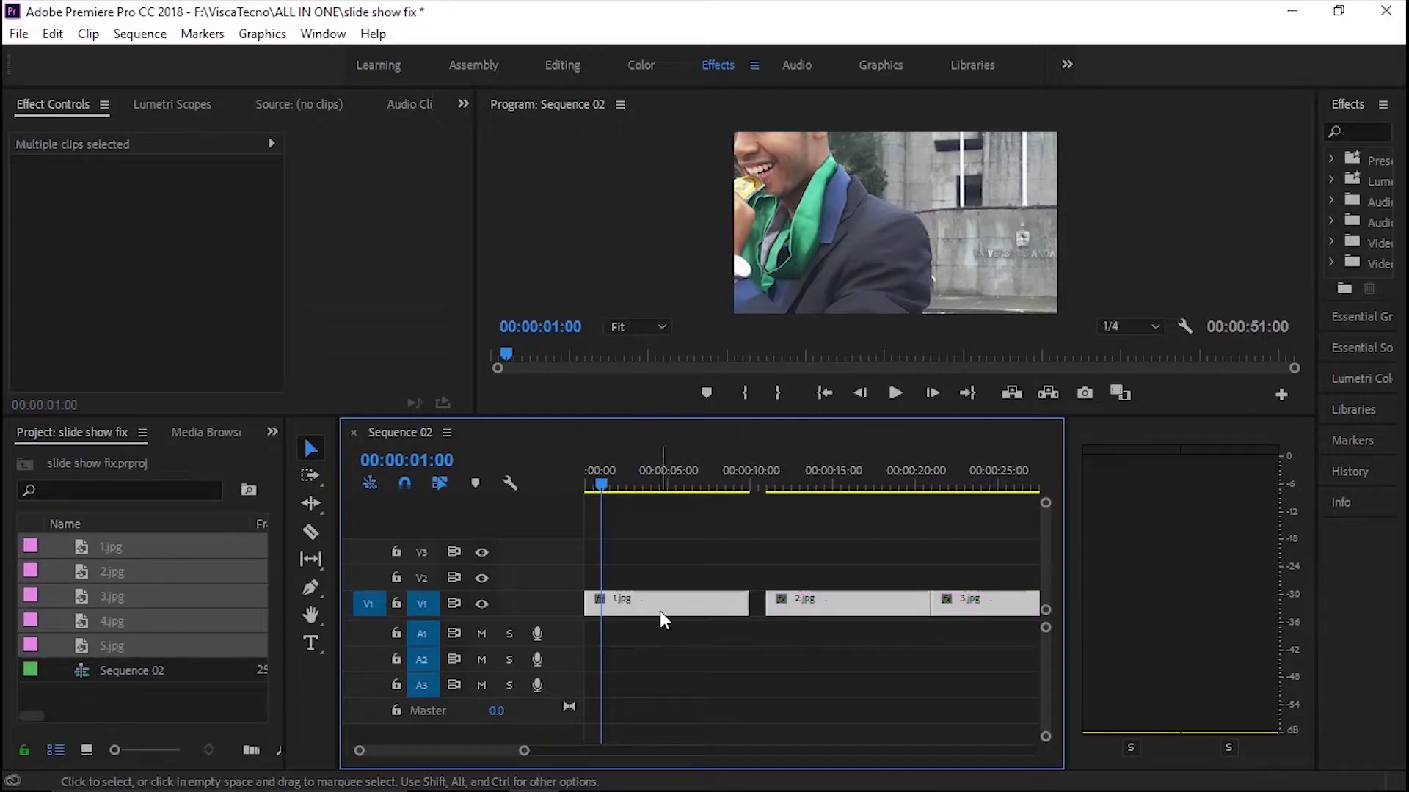
right_click(660, 606)
left_click(715, 758)
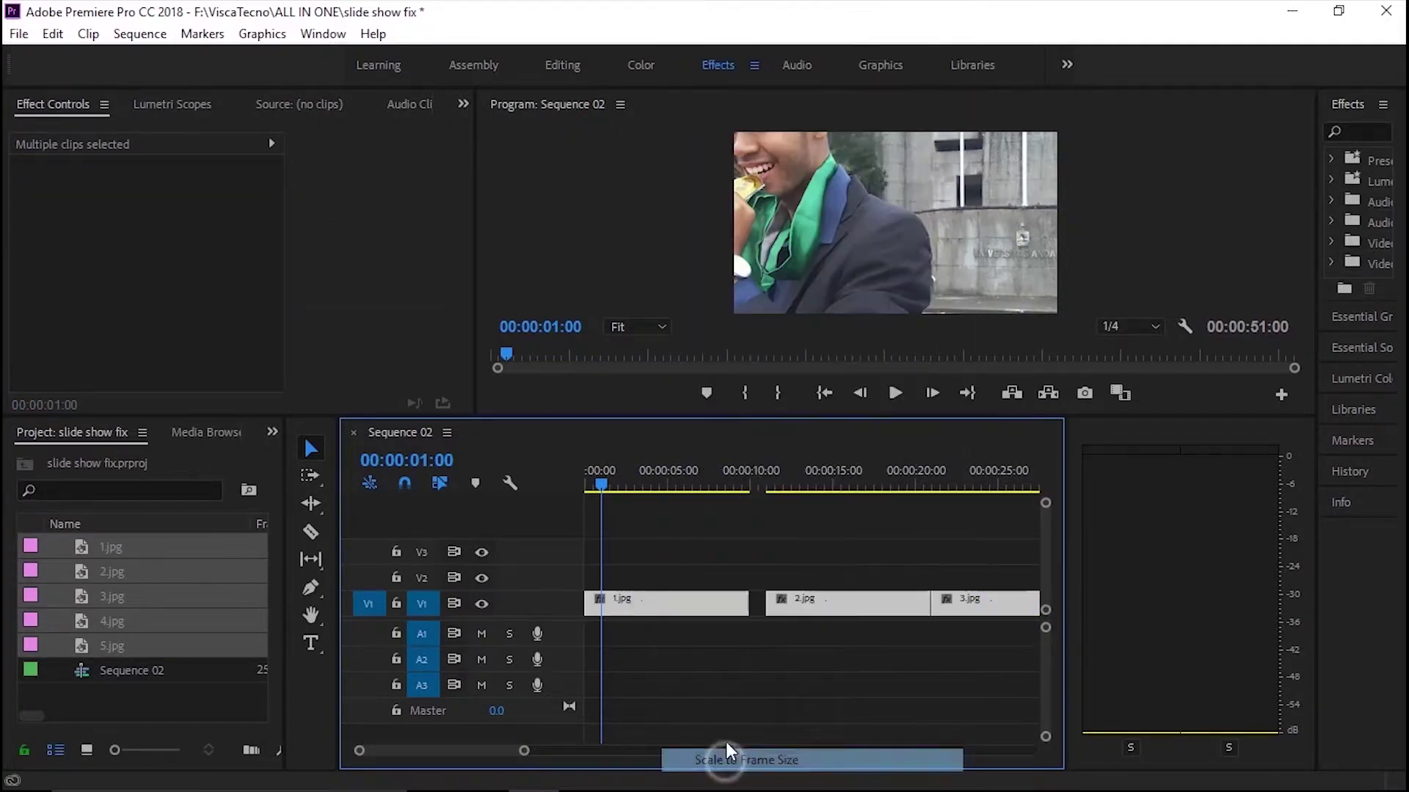
left_click(723, 649)
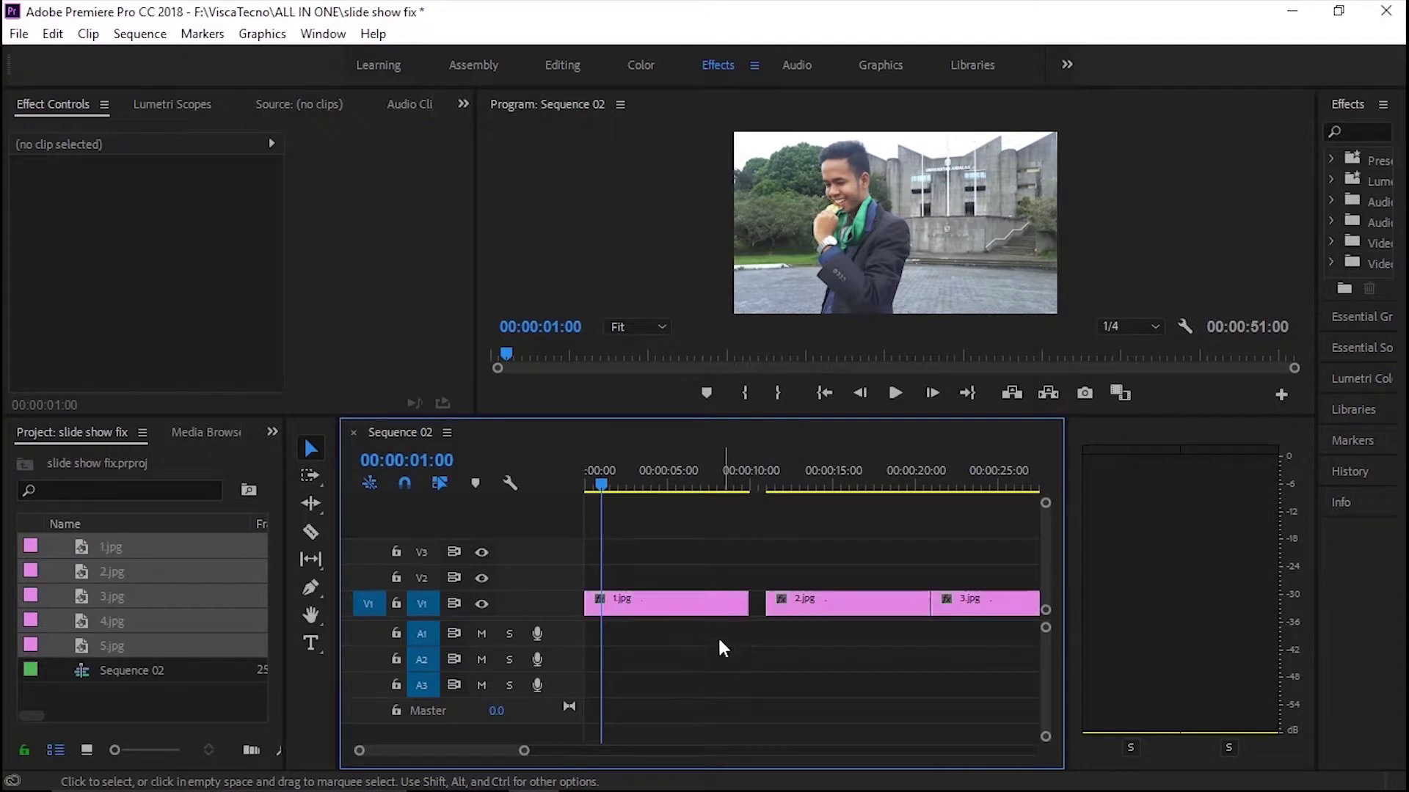
left_click(684, 606)
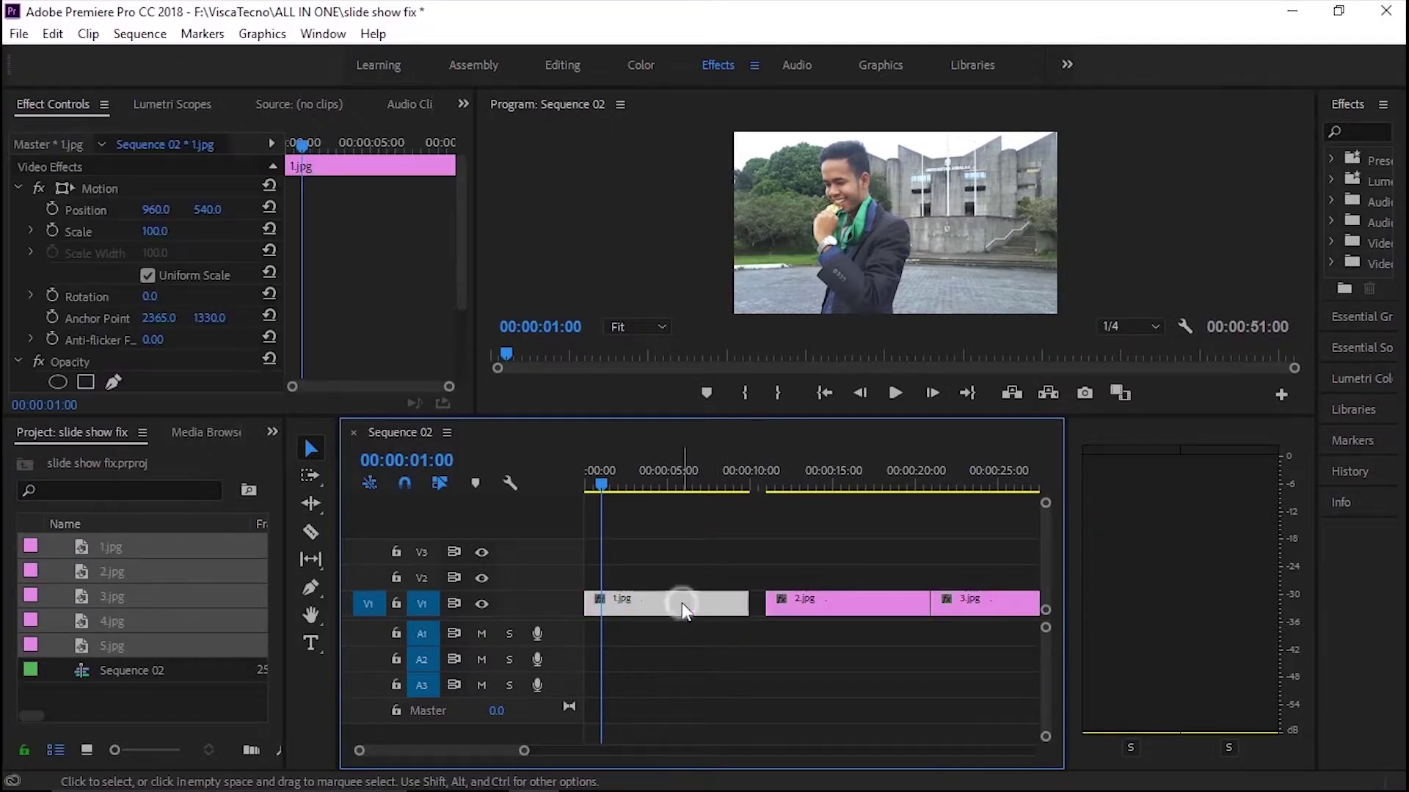
- Keyframe 1.jpg's Scale at 50 at the sequence start and again at ten seconds
left_click_drag(575, 417, 575, 469)
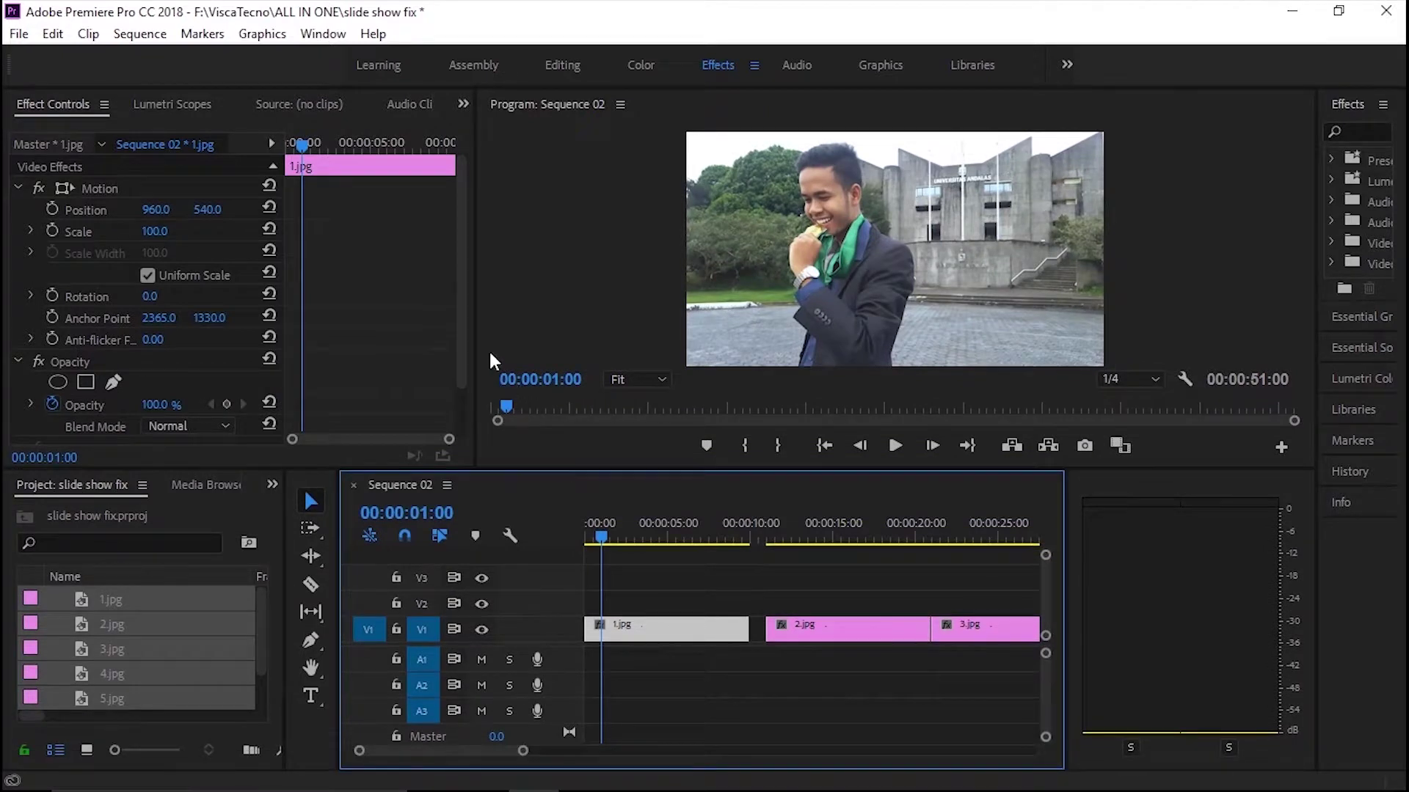
mouse_move(464, 326)
left_mouse_down()
mouse_move(455, 363)
mouse_move(452, 314)
left_mouse_up()
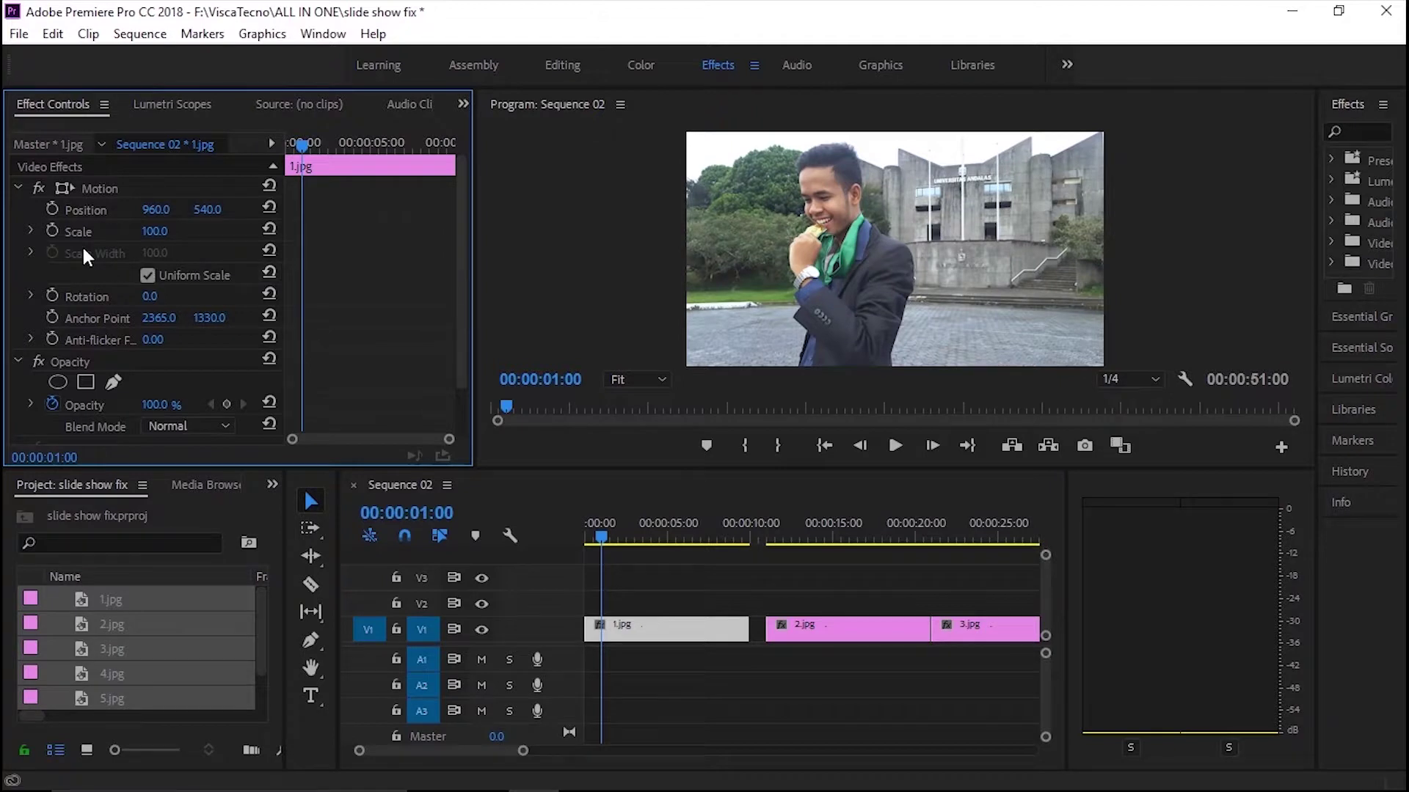
key("Home")
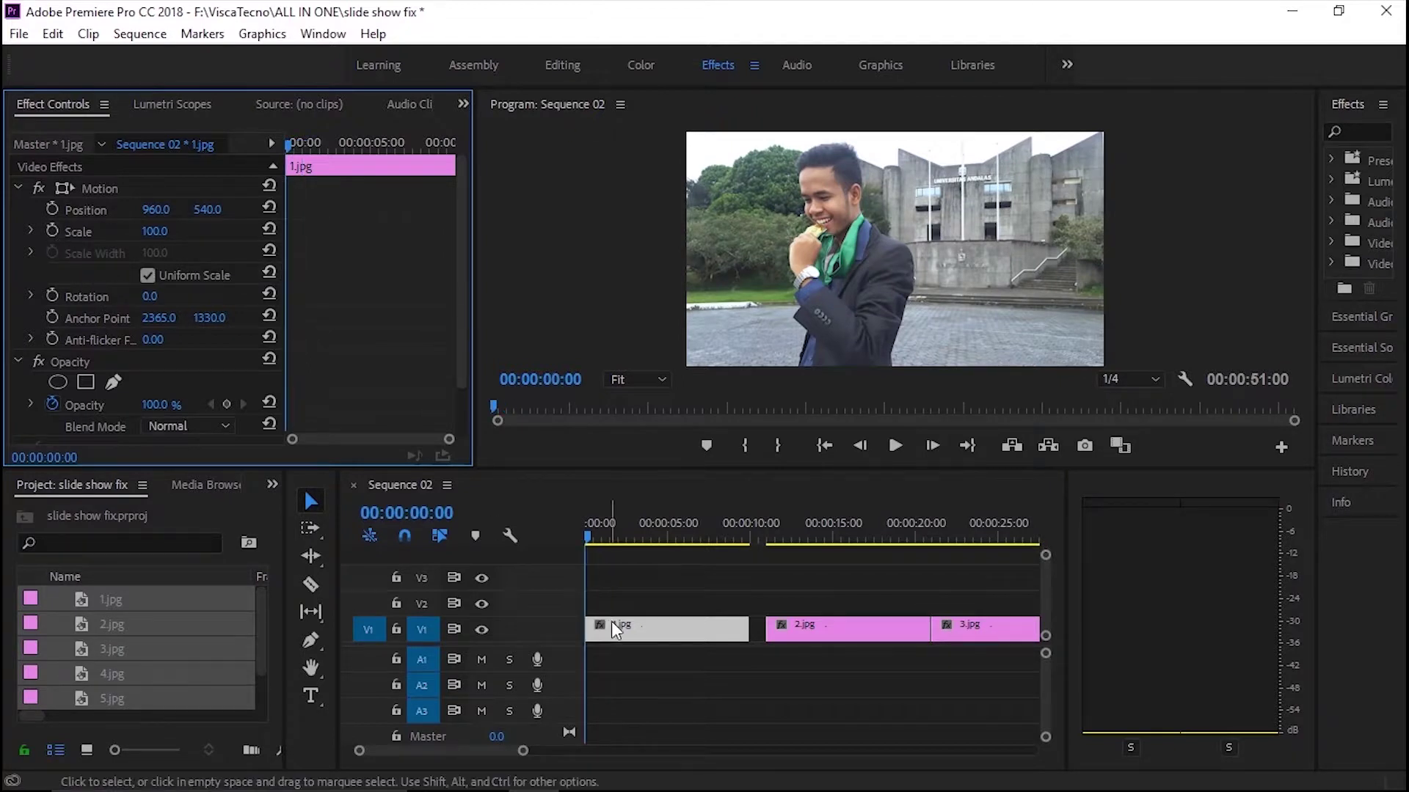
left_click(53, 231)
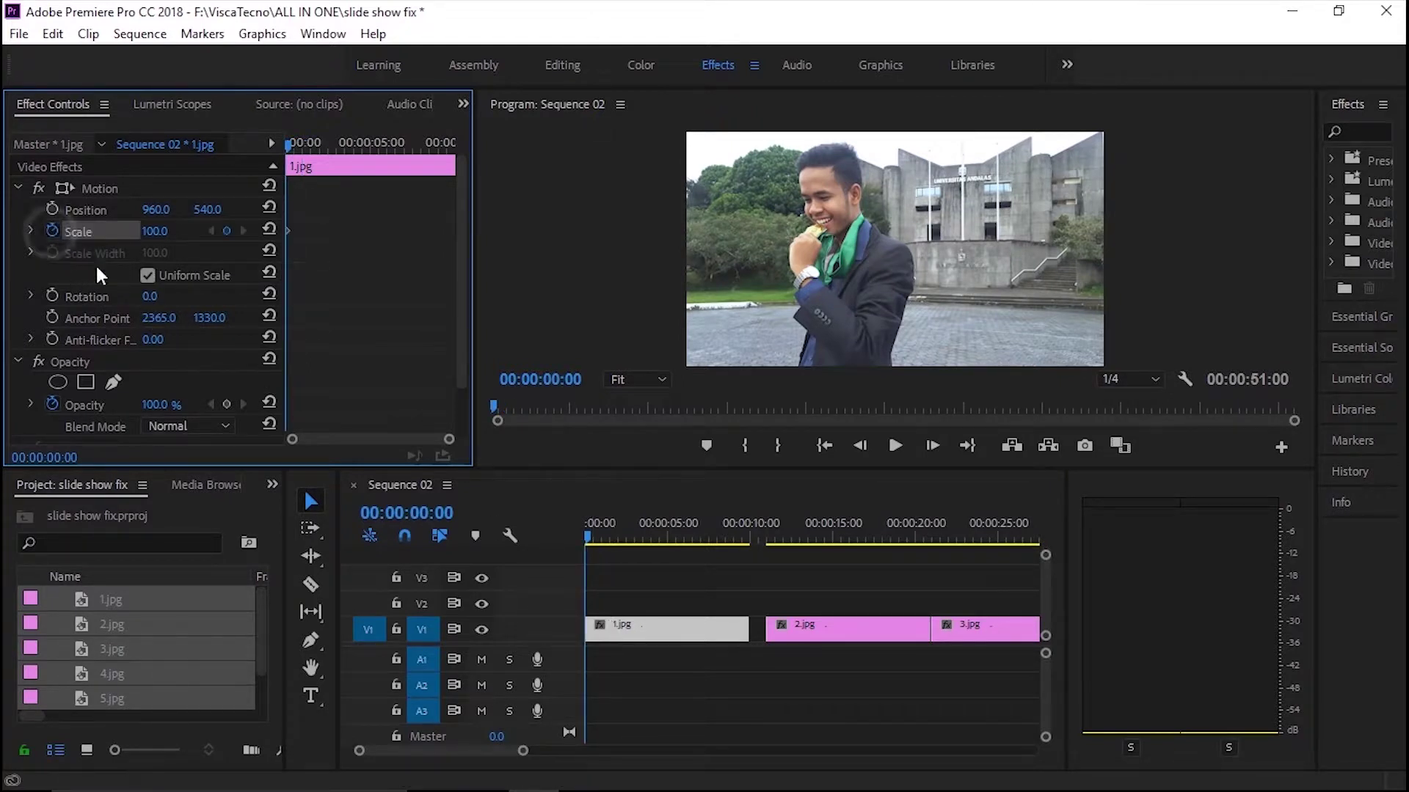
left_click(168, 229)
type("50")
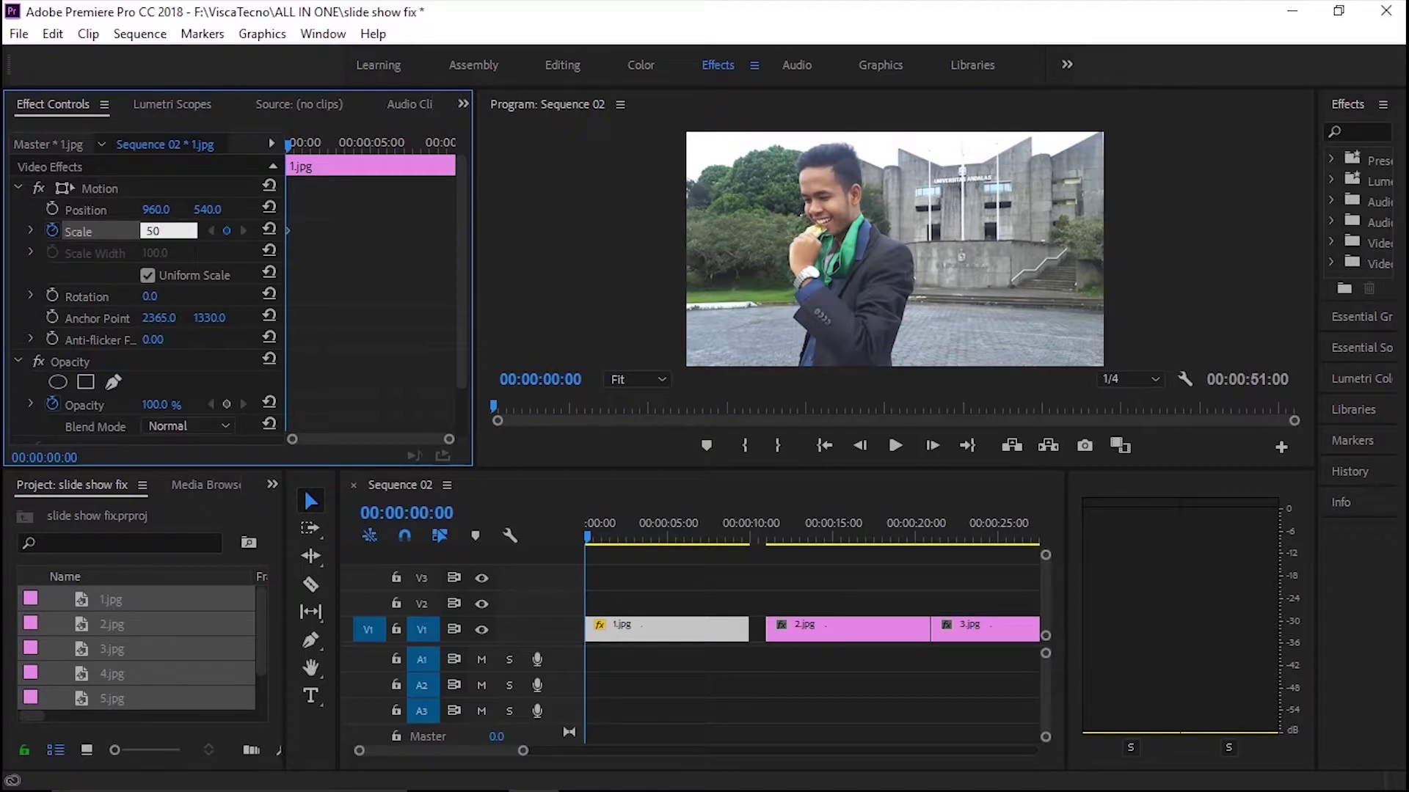
key("Return")
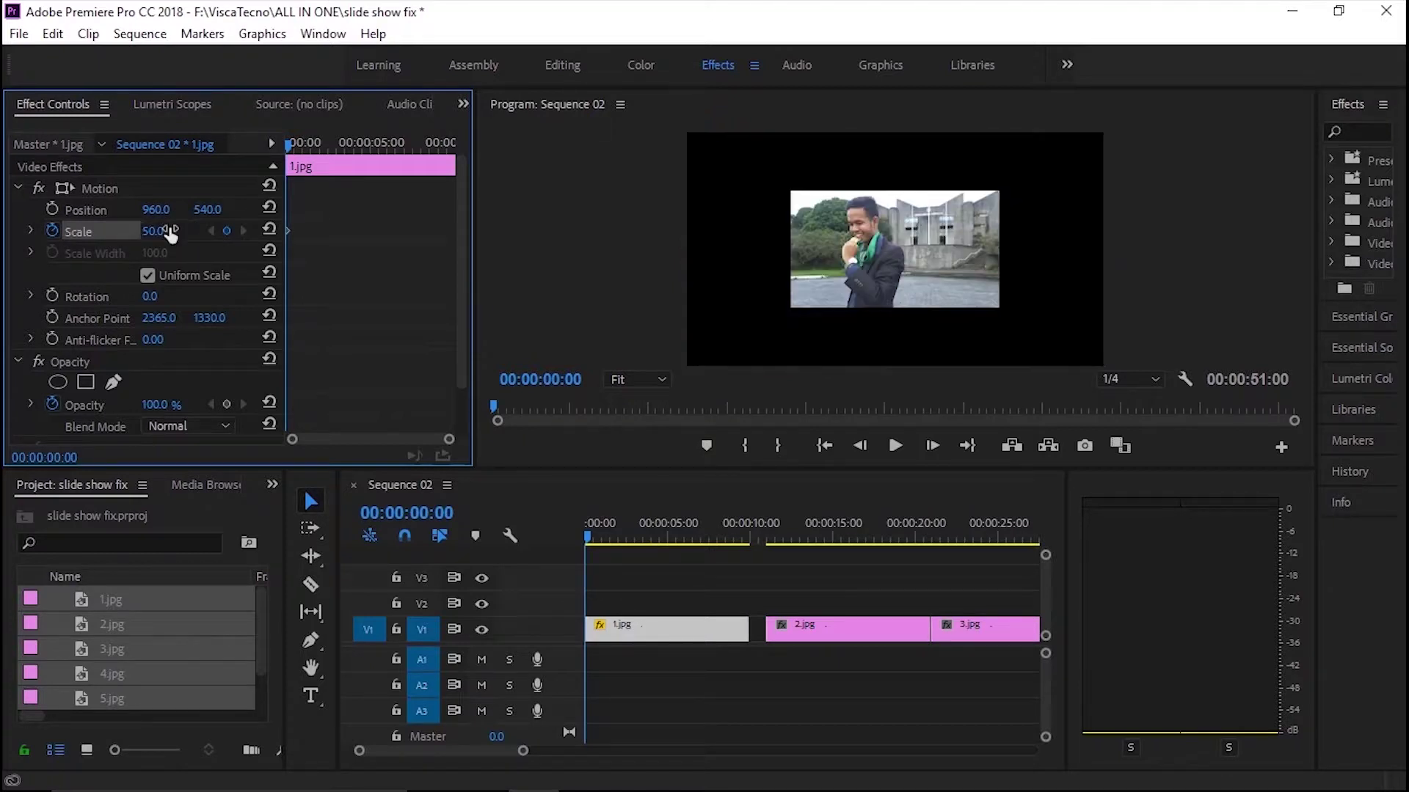
key("Down")
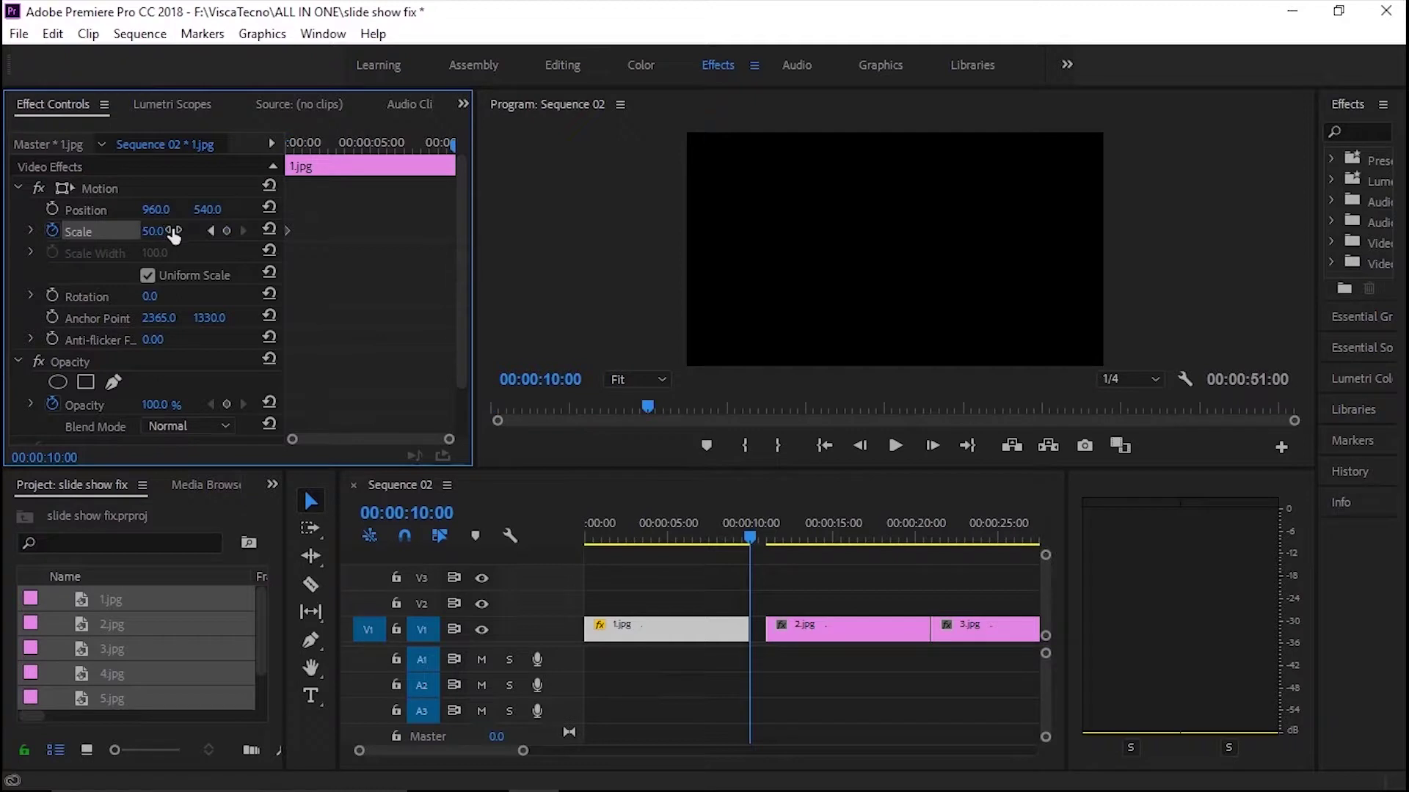
left_click(227, 231)
- At 00:00:05:00, set 1.jpg's Scale to 64, then return to the start
left_click(52, 458)
left_click(56, 455)
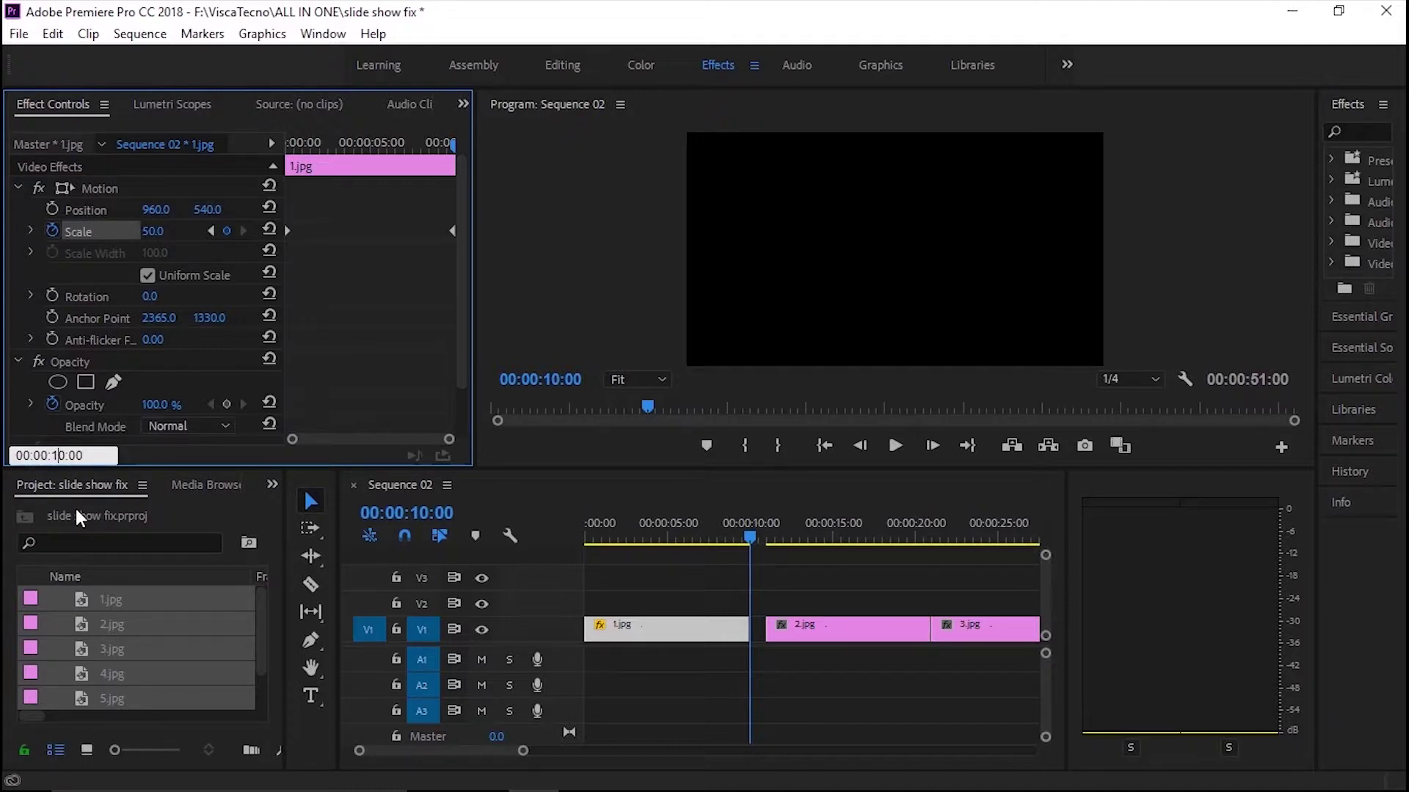
key("BackSpace")
key("Delete")
key("Delete")
type("05")
key("Return")
left_click(168, 230)
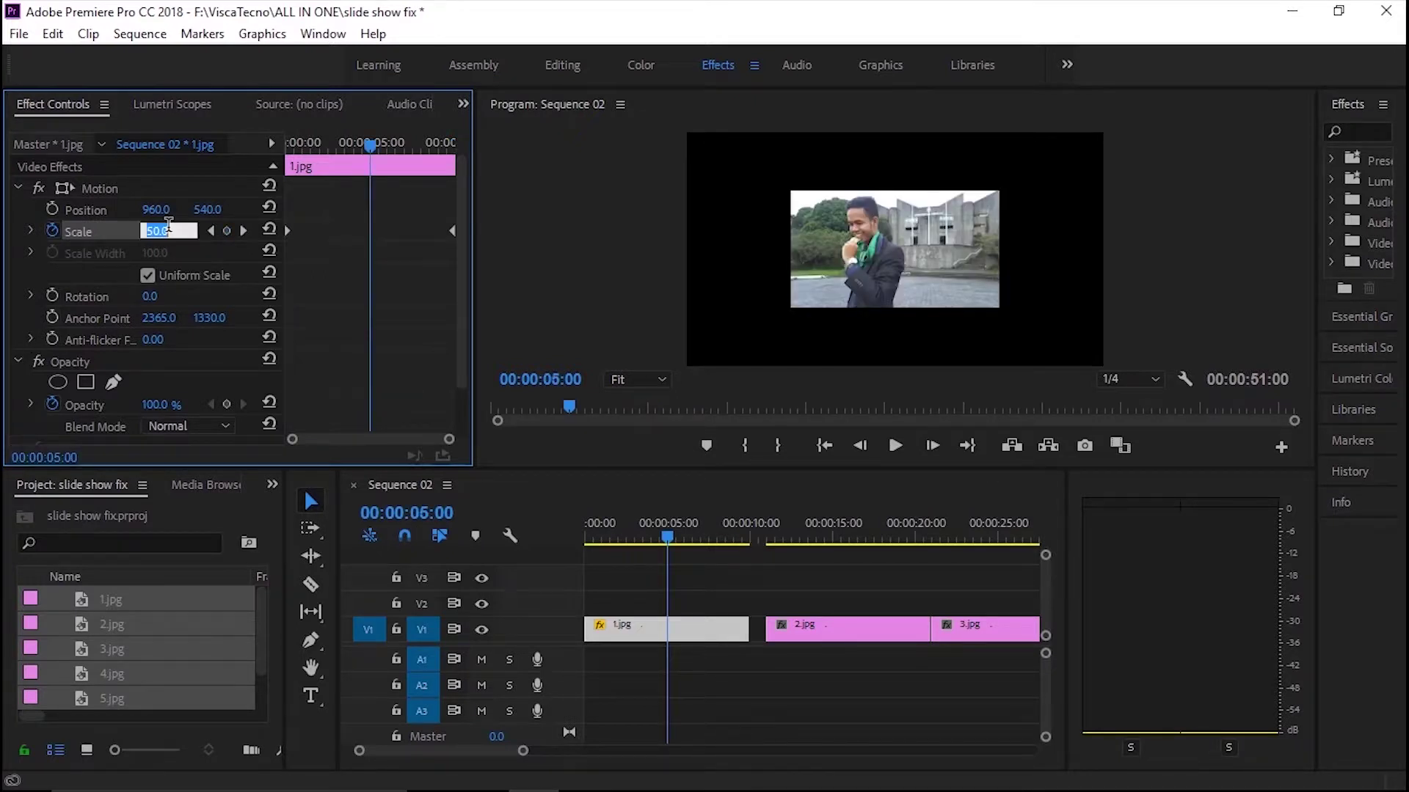
type("64")
key("Return")
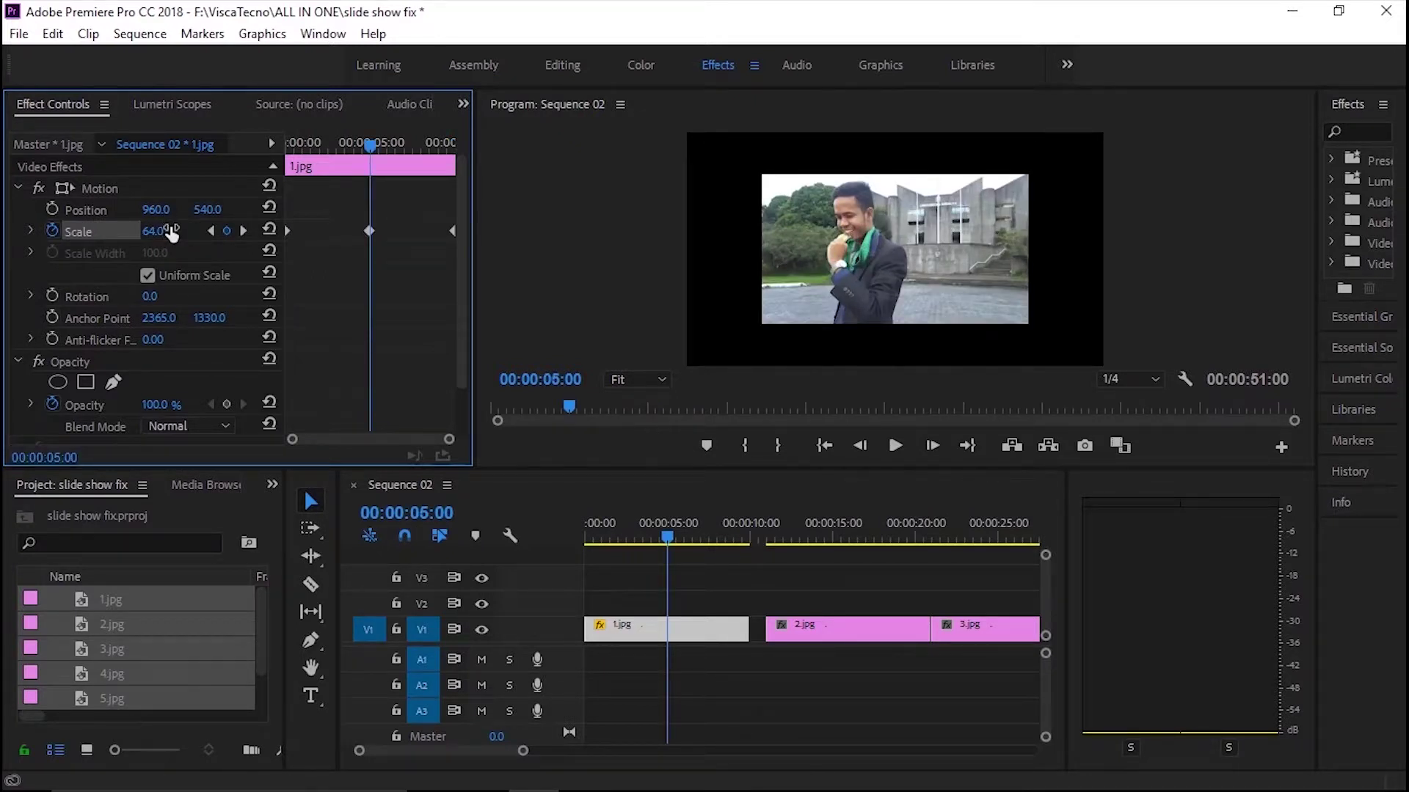
left_click_drag(666, 538, 585, 554)
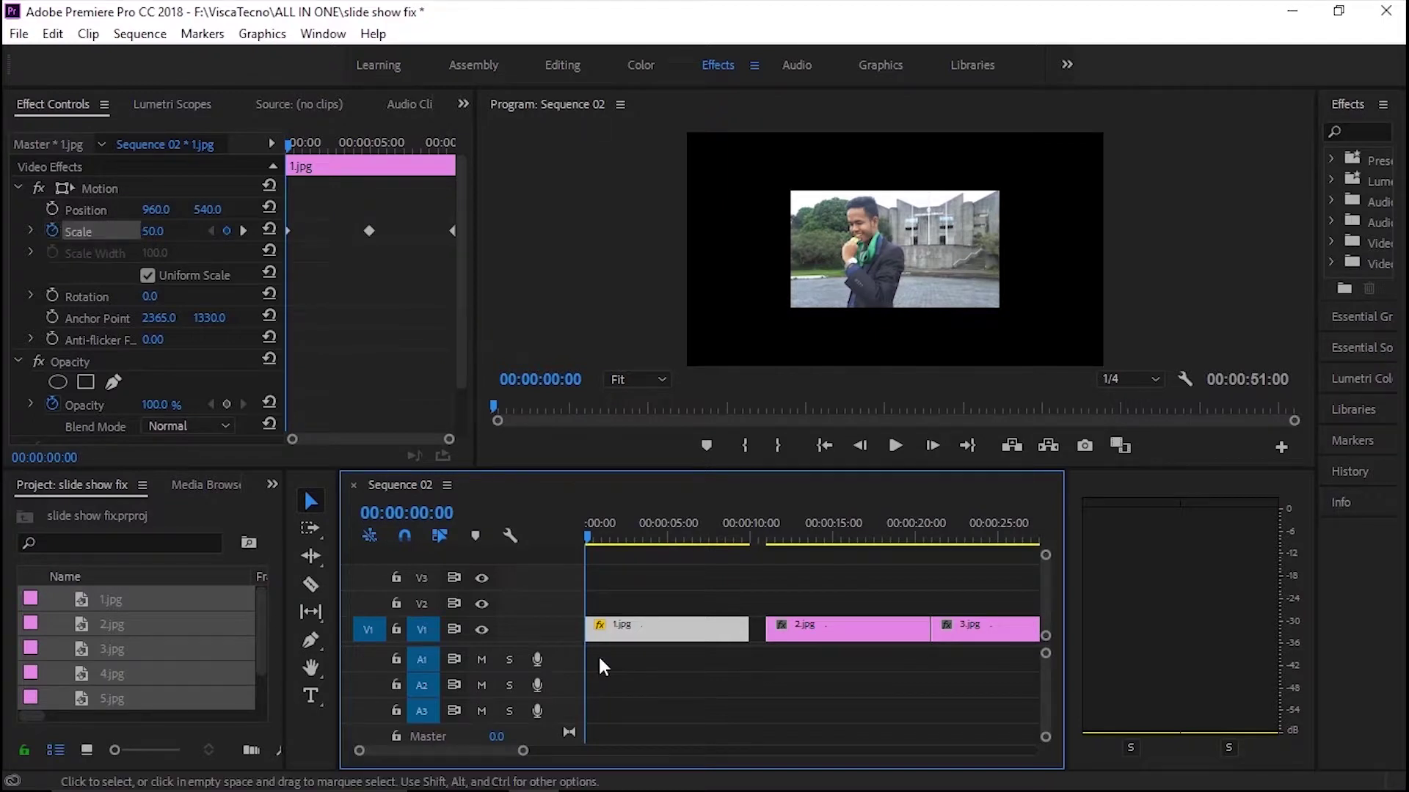
- Keyframe 1.jpg's Position at the start with X at 2388, past the right edge
left_click(52, 209)
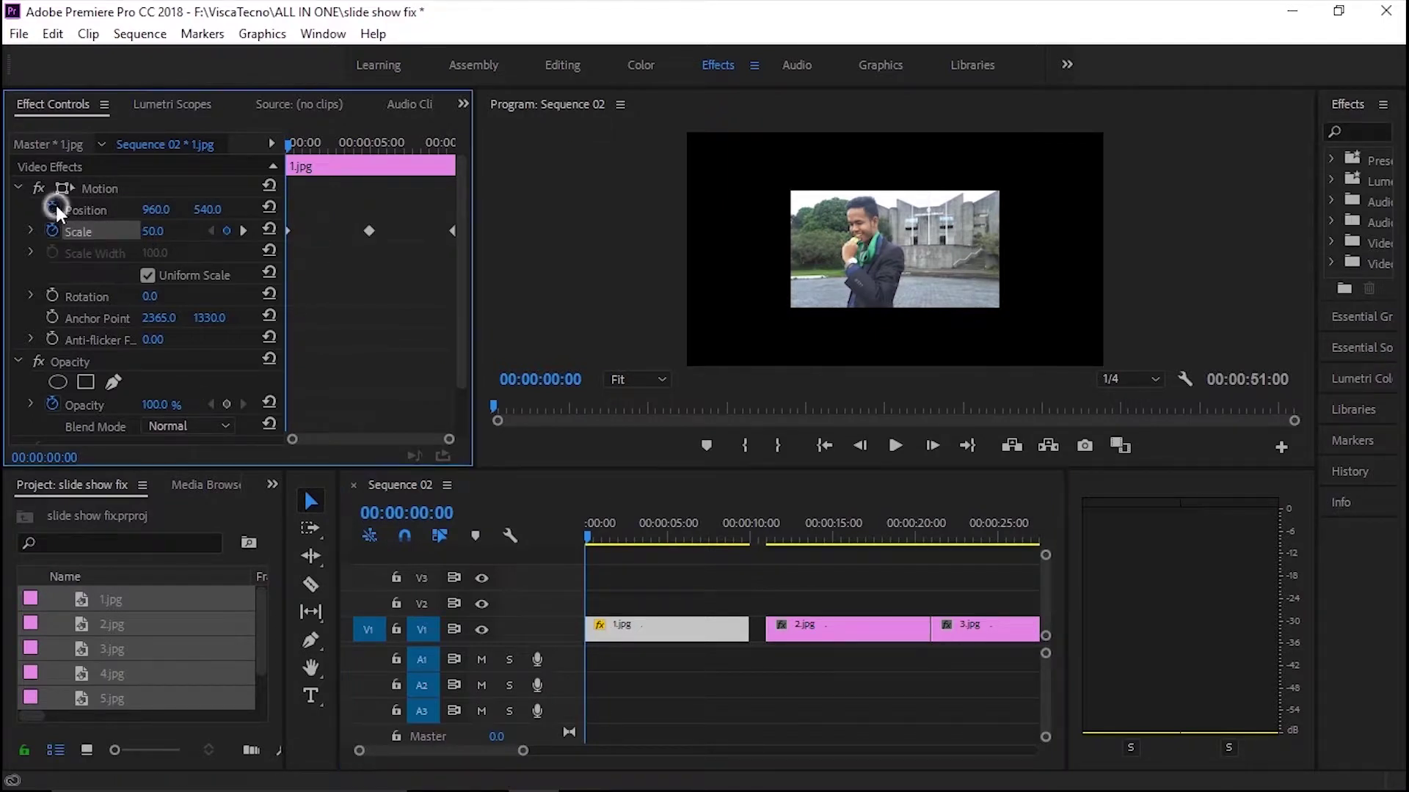
left_click_drag(147, 213, 1195, 213)
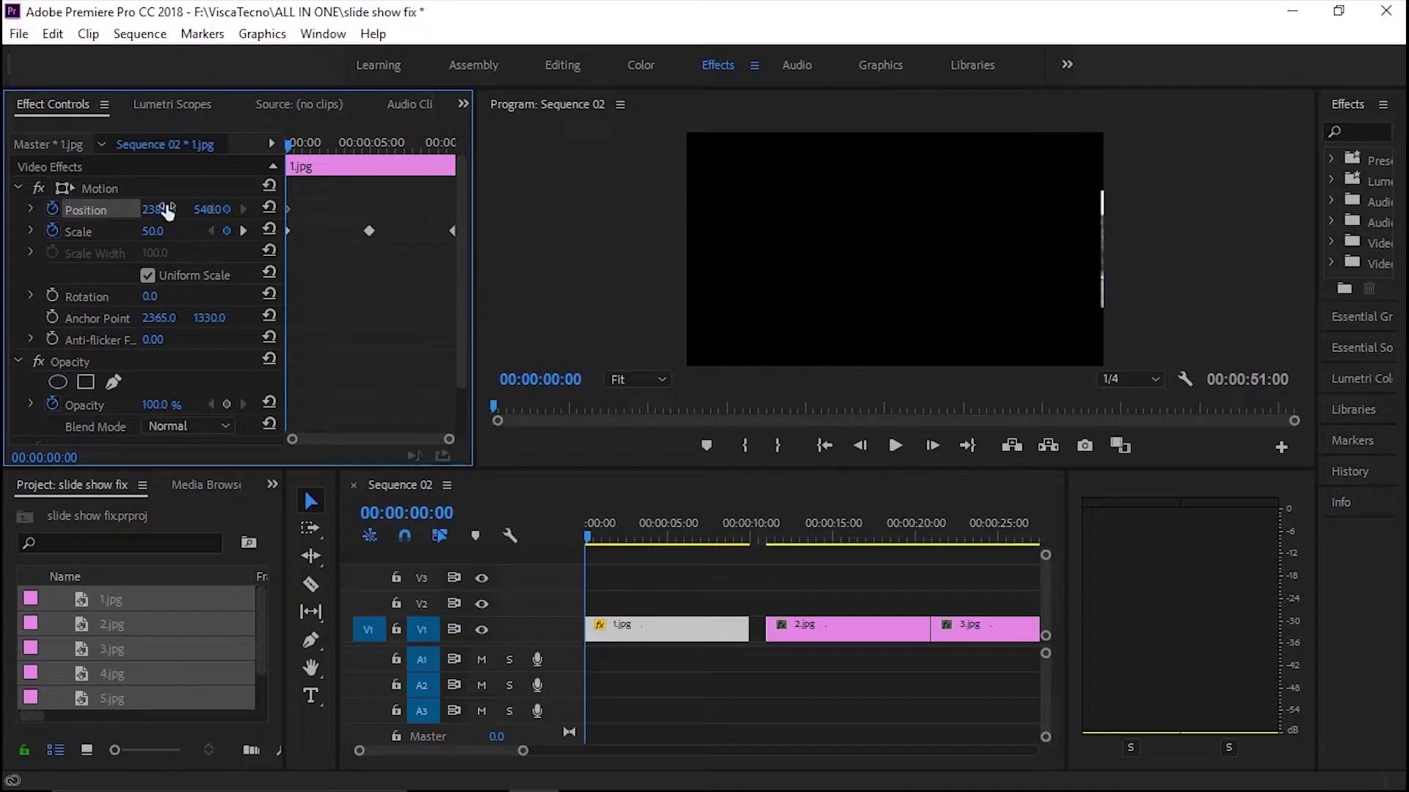
left_click_drag(195, 211, 208, 210)
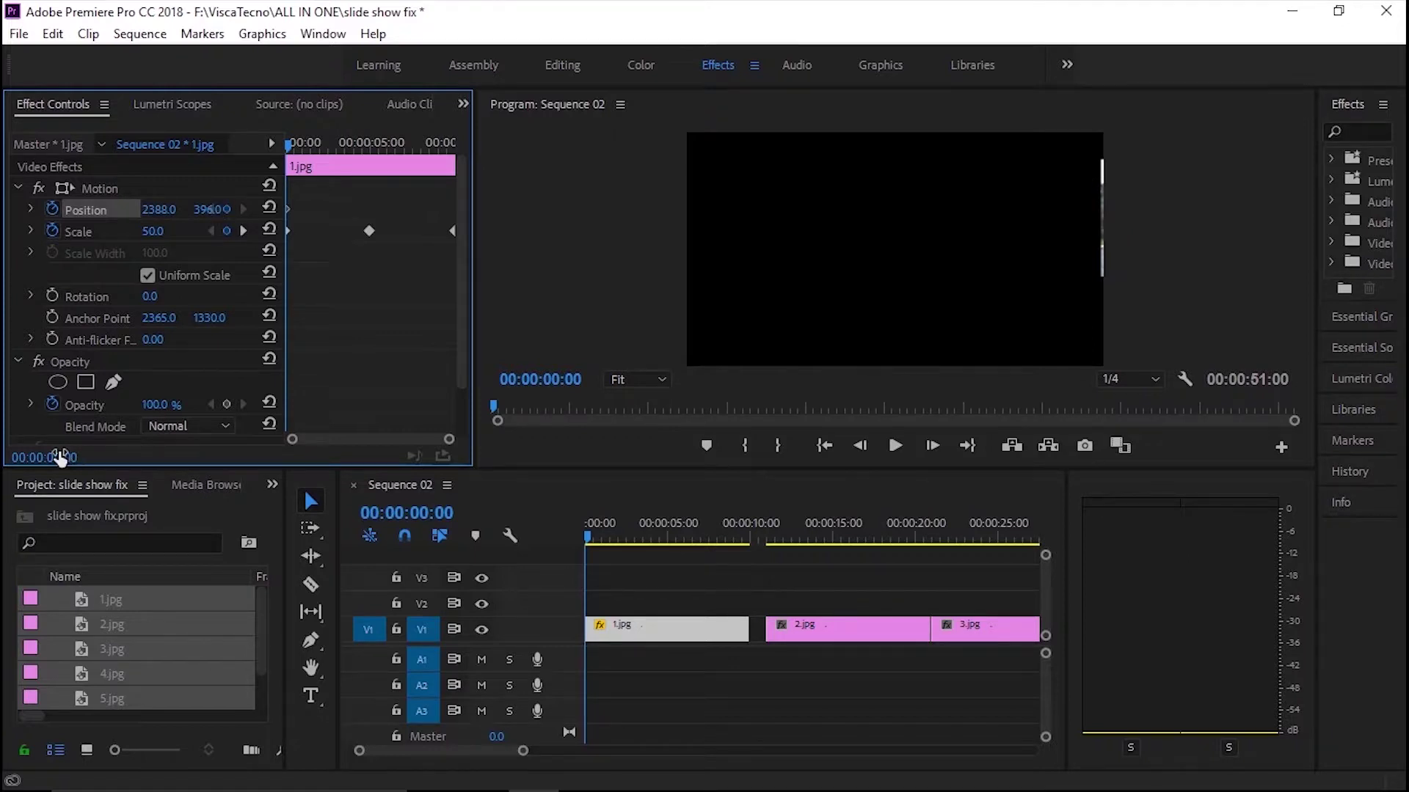
- At 00:00:09:23, move 1.jpg to X -460.5, Y 355.8 and preview the slide
left_click(59, 450)
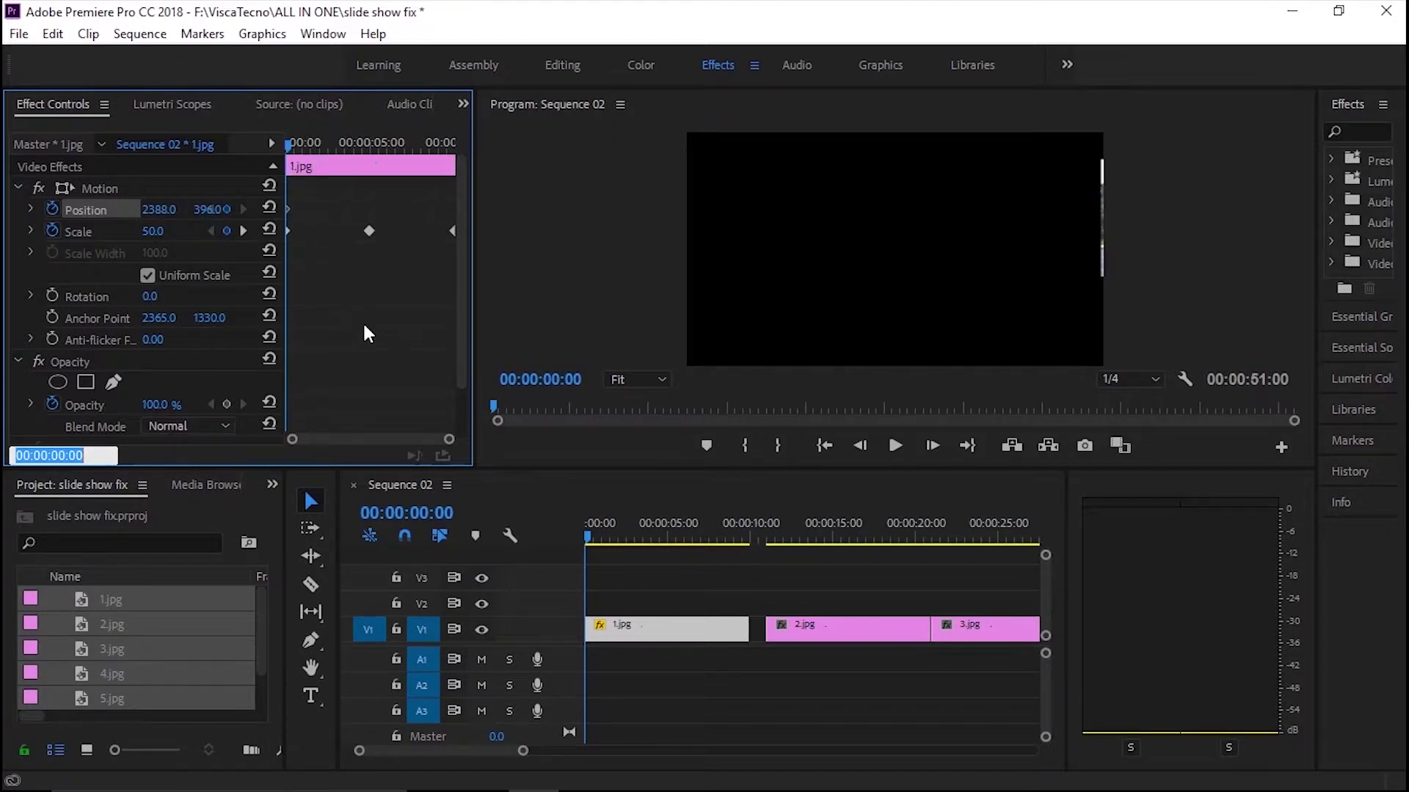
type("1000")
key("Return")
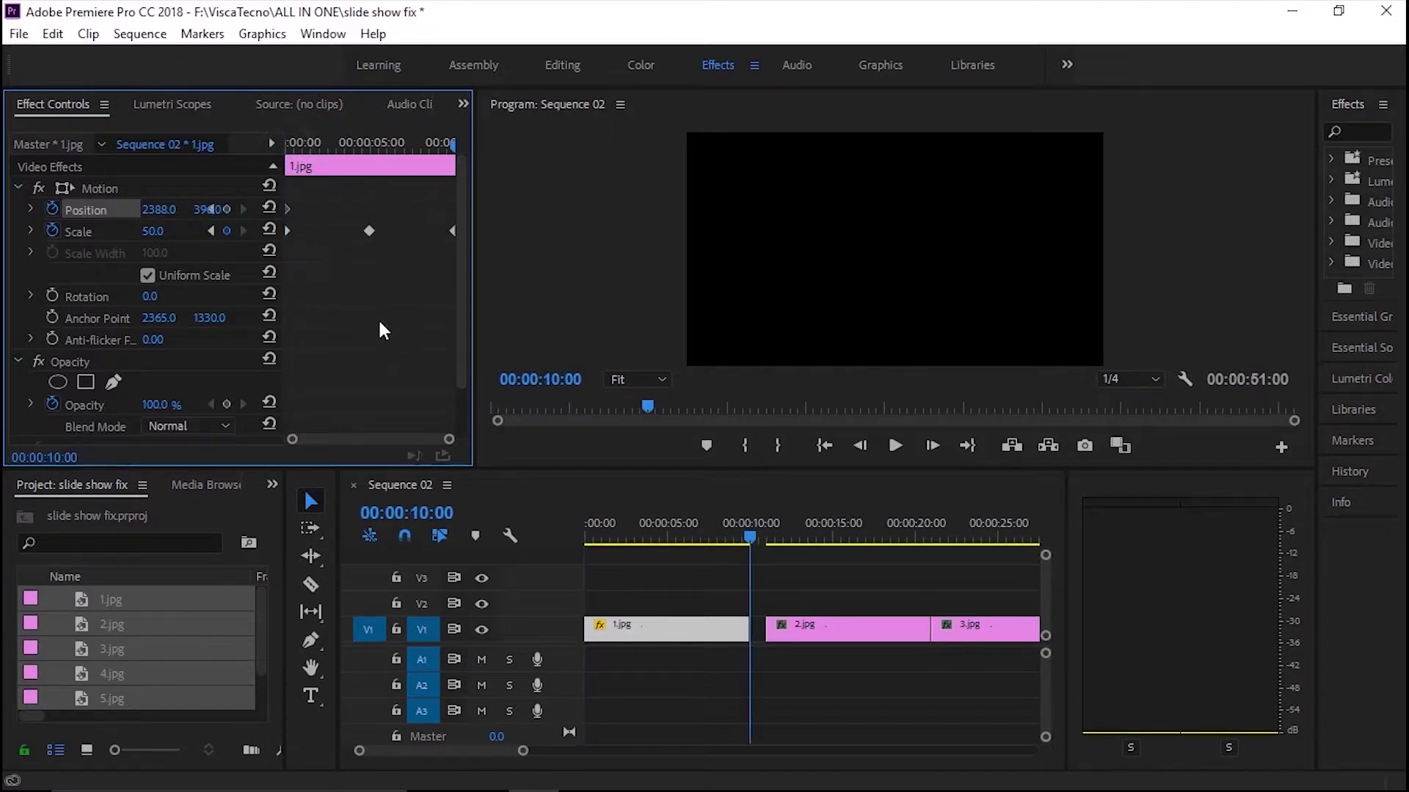
key("Left")
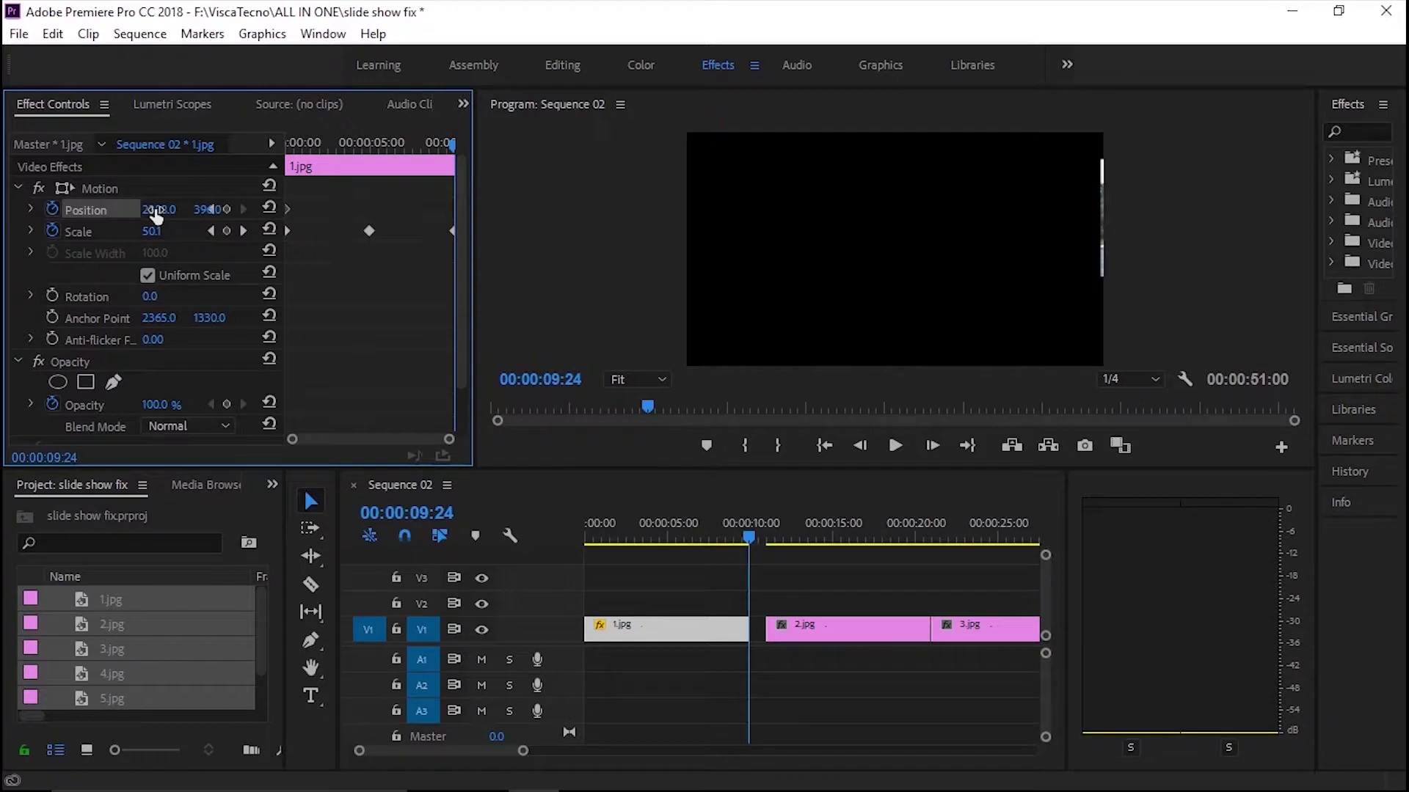
left_click_drag(158, 210, 2, 210)
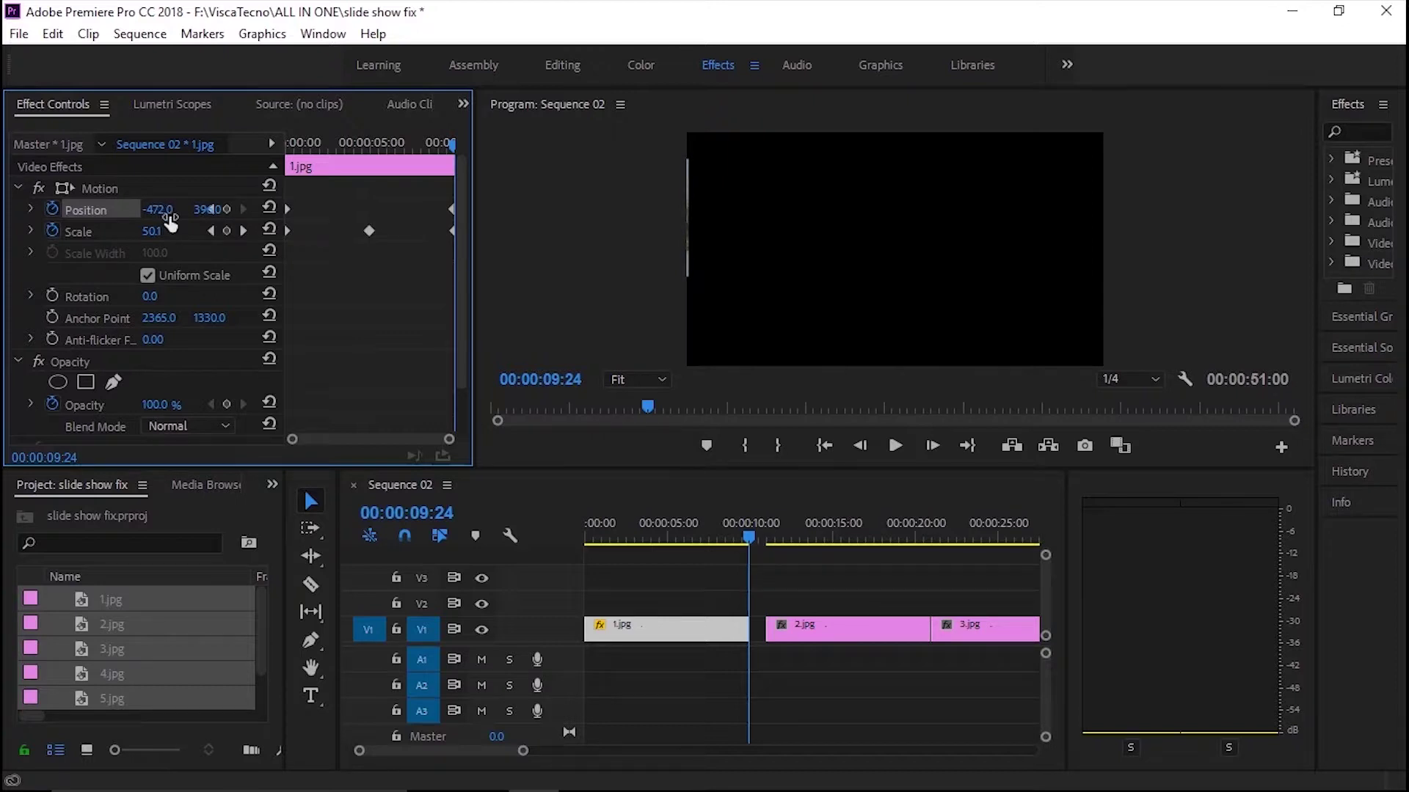
left_click(748, 539)
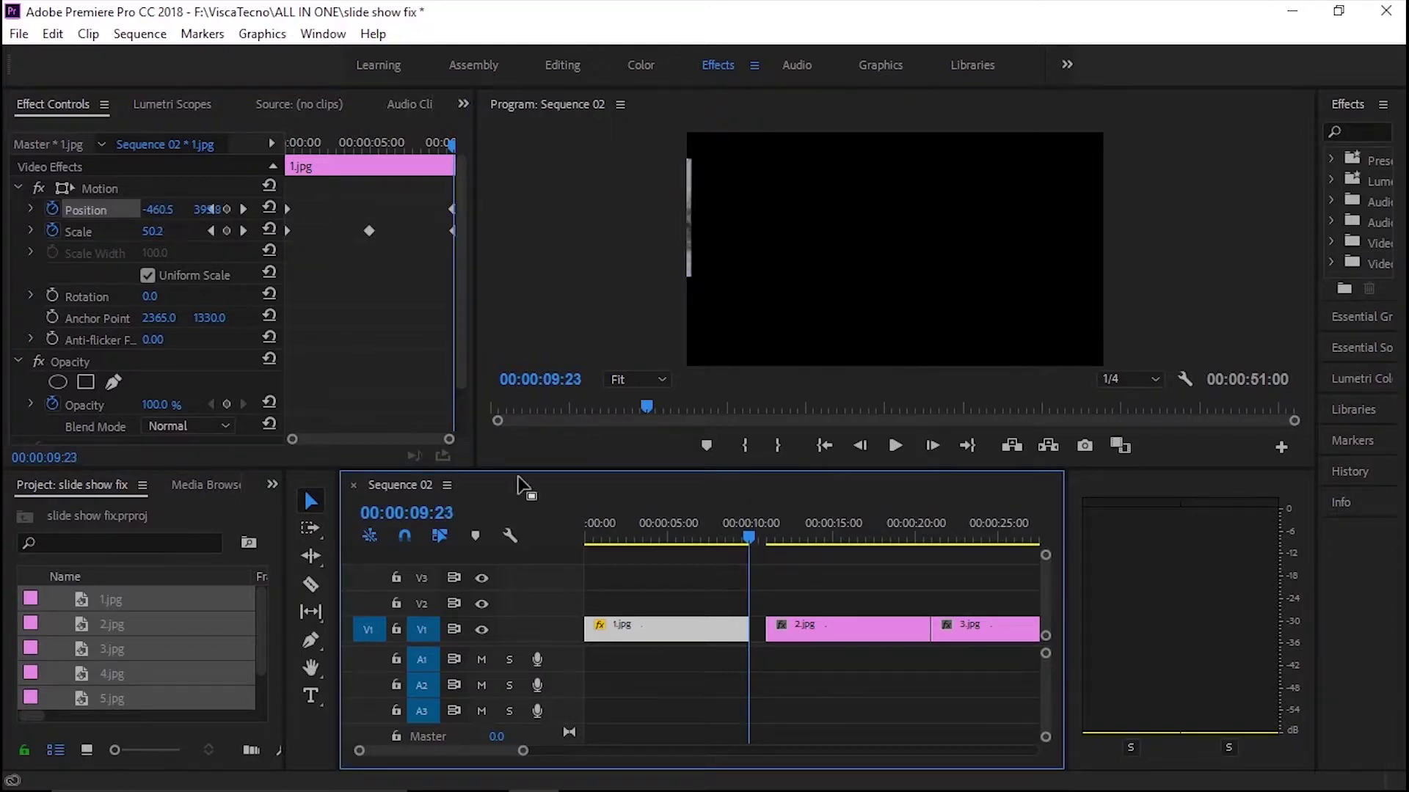
left_click(210, 210)
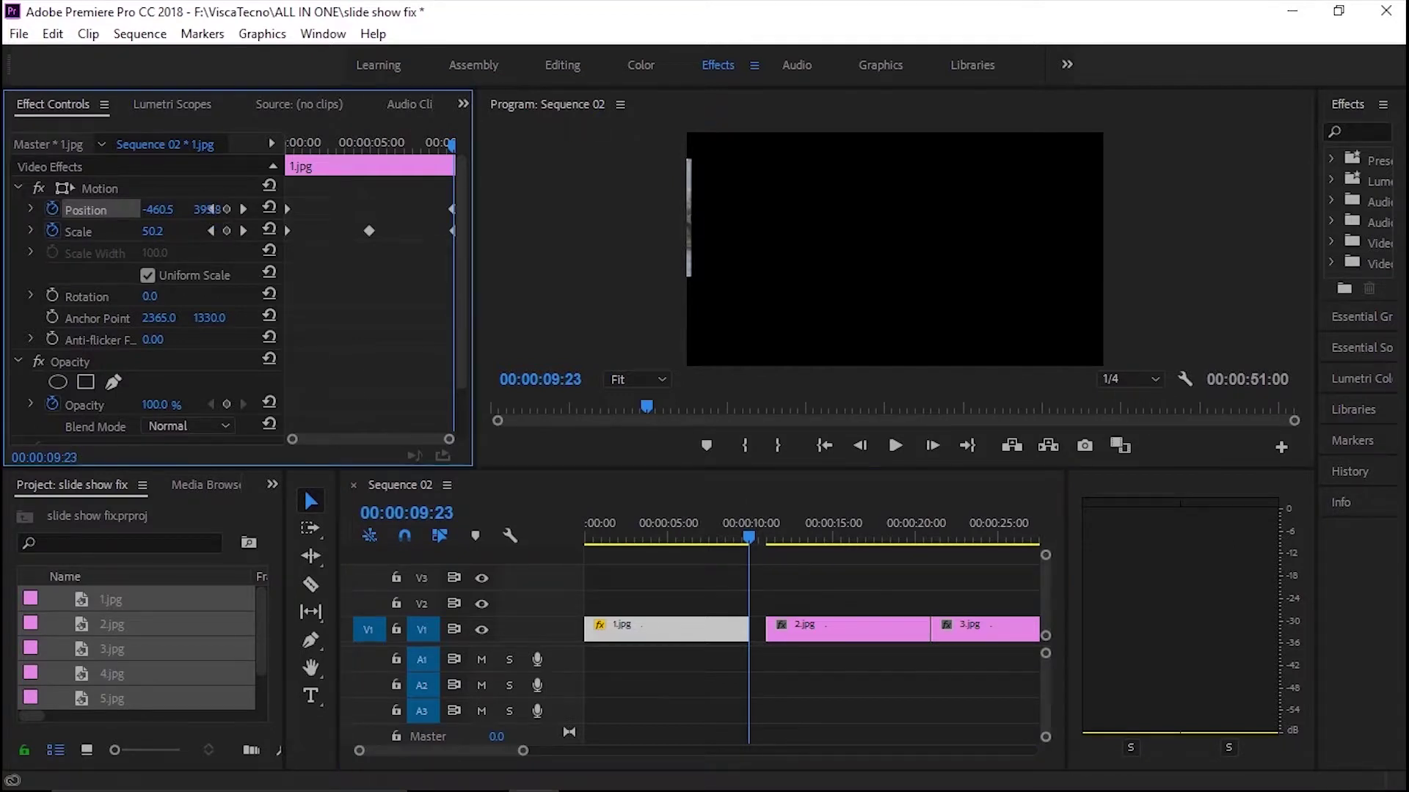
left_click_drag(211, 209, 211, 209)
left_click(749, 540)
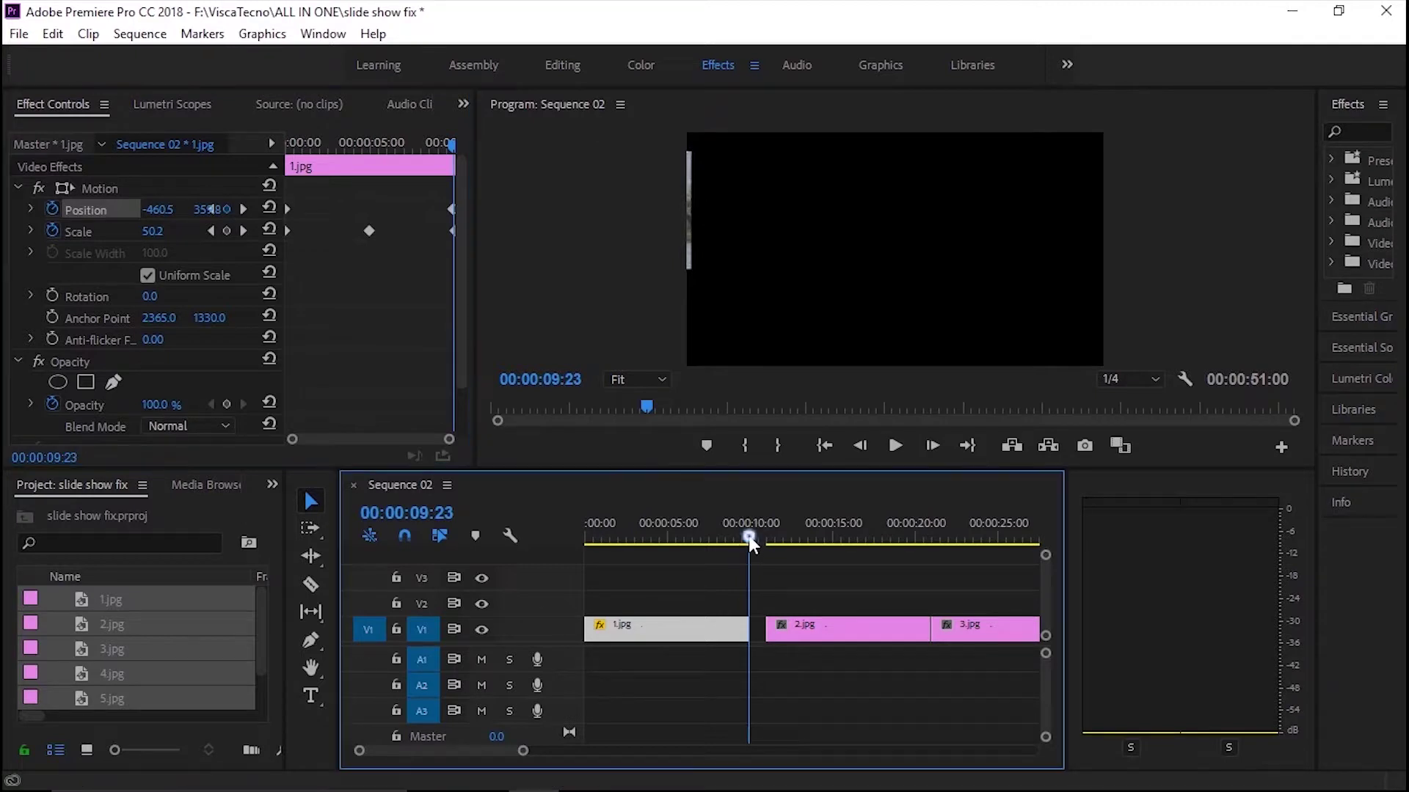
left_click_drag(748, 540, 558, 617)
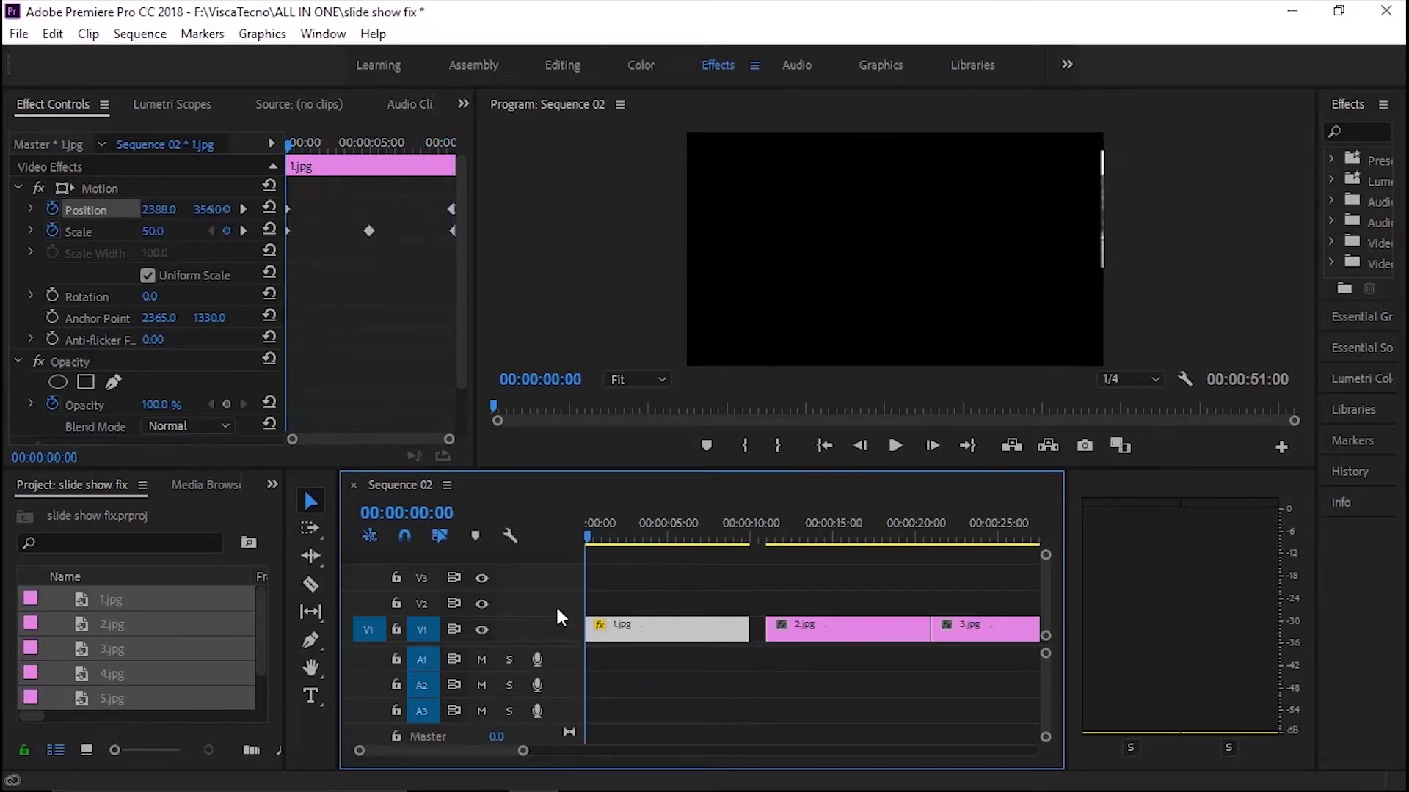
- Paste 1.jpg's scale and position animation onto clips 2.jpg–5.jpg and preview it
key("Down")
left_click_drag(523, 751, 644, 743)
left_click_drag(899, 661, 657, 583)
right_click(673, 627)
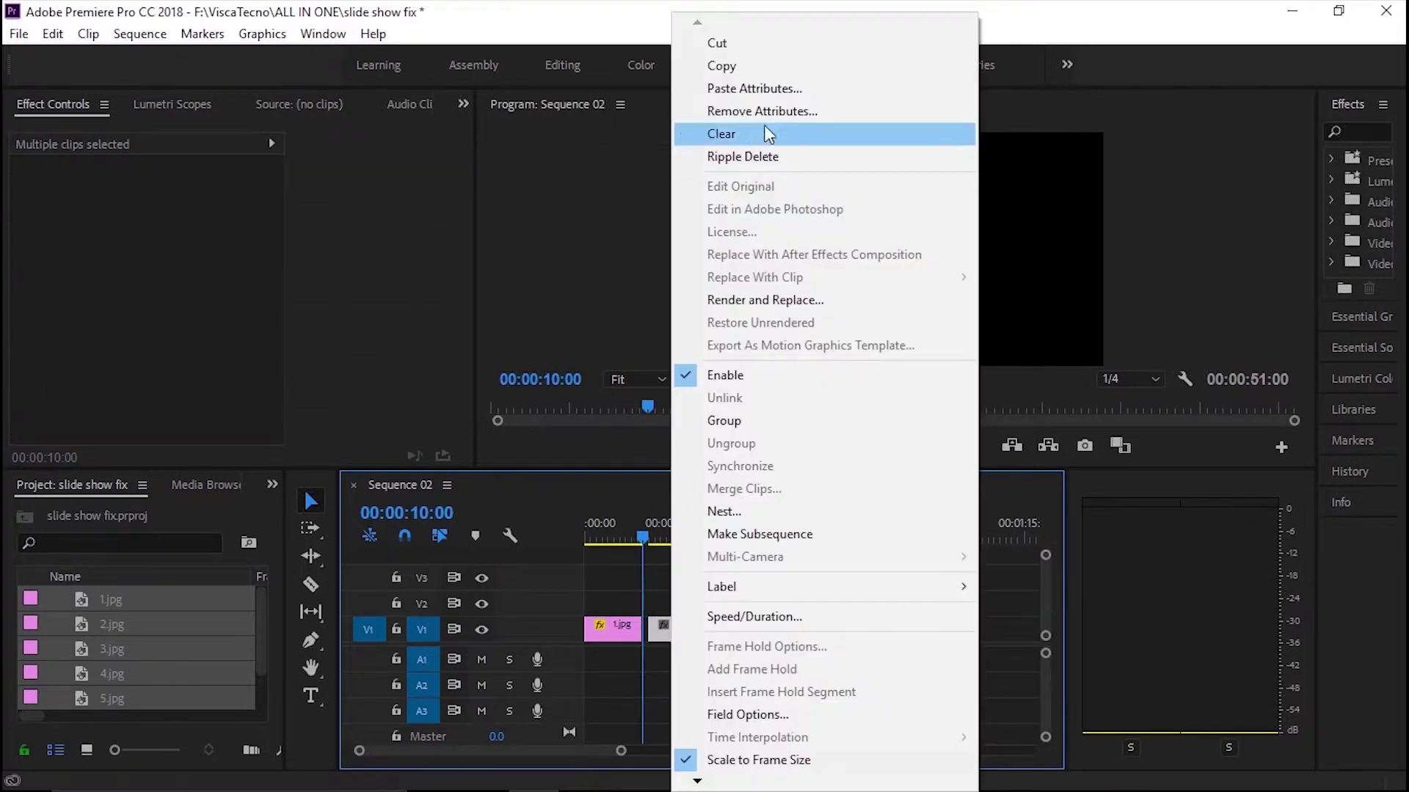
left_click(763, 89)
key("Return")
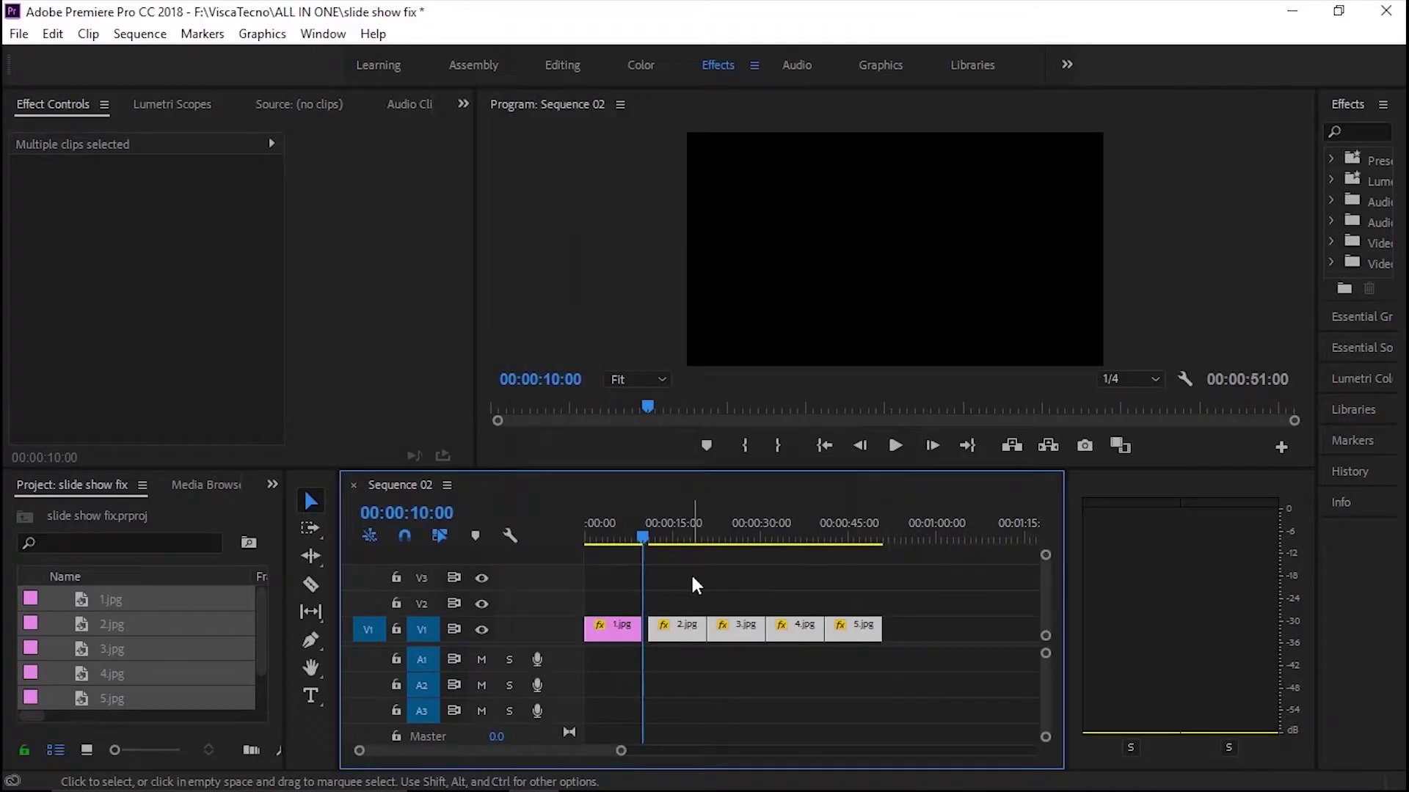
left_click_drag(645, 534, 856, 554)
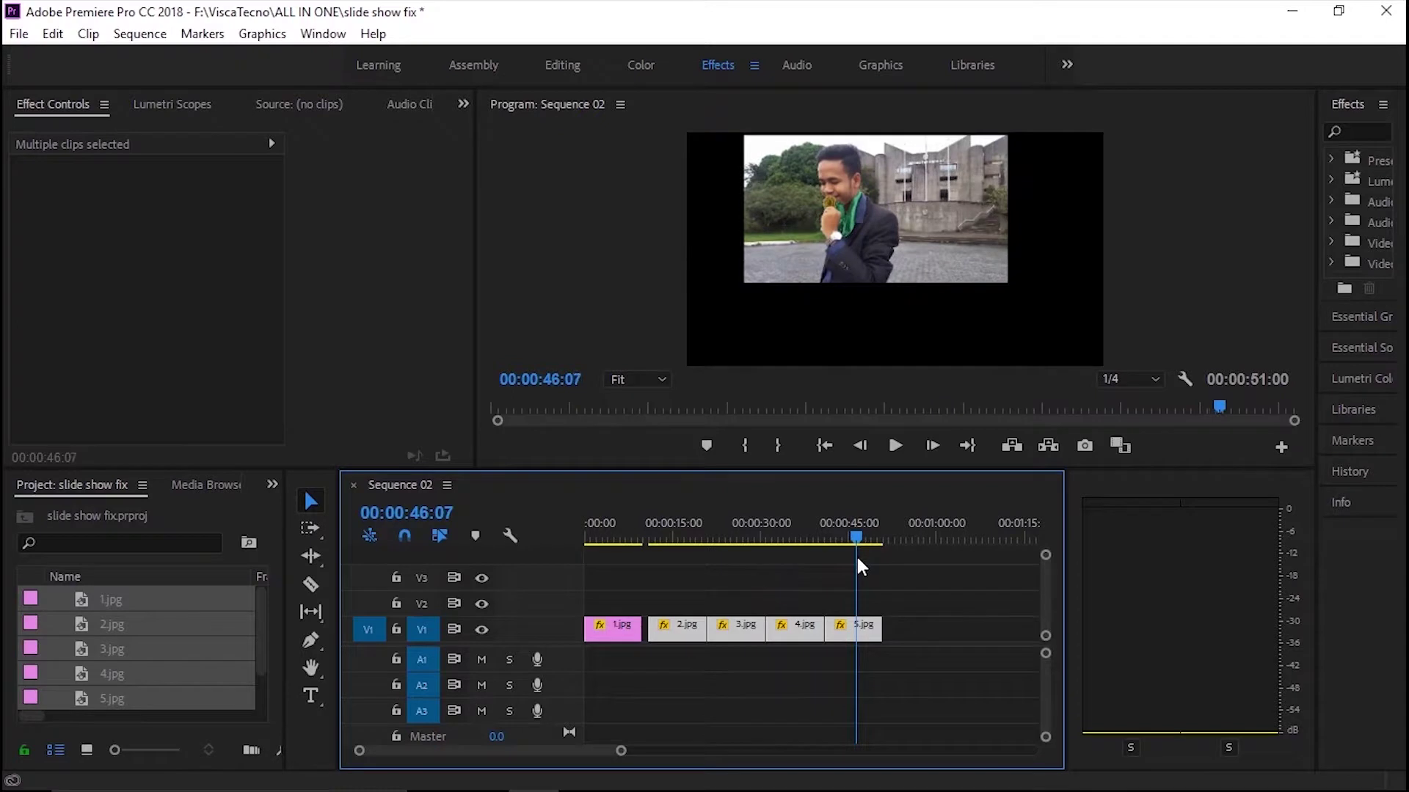
left_click_drag(862, 567, 618, 559)
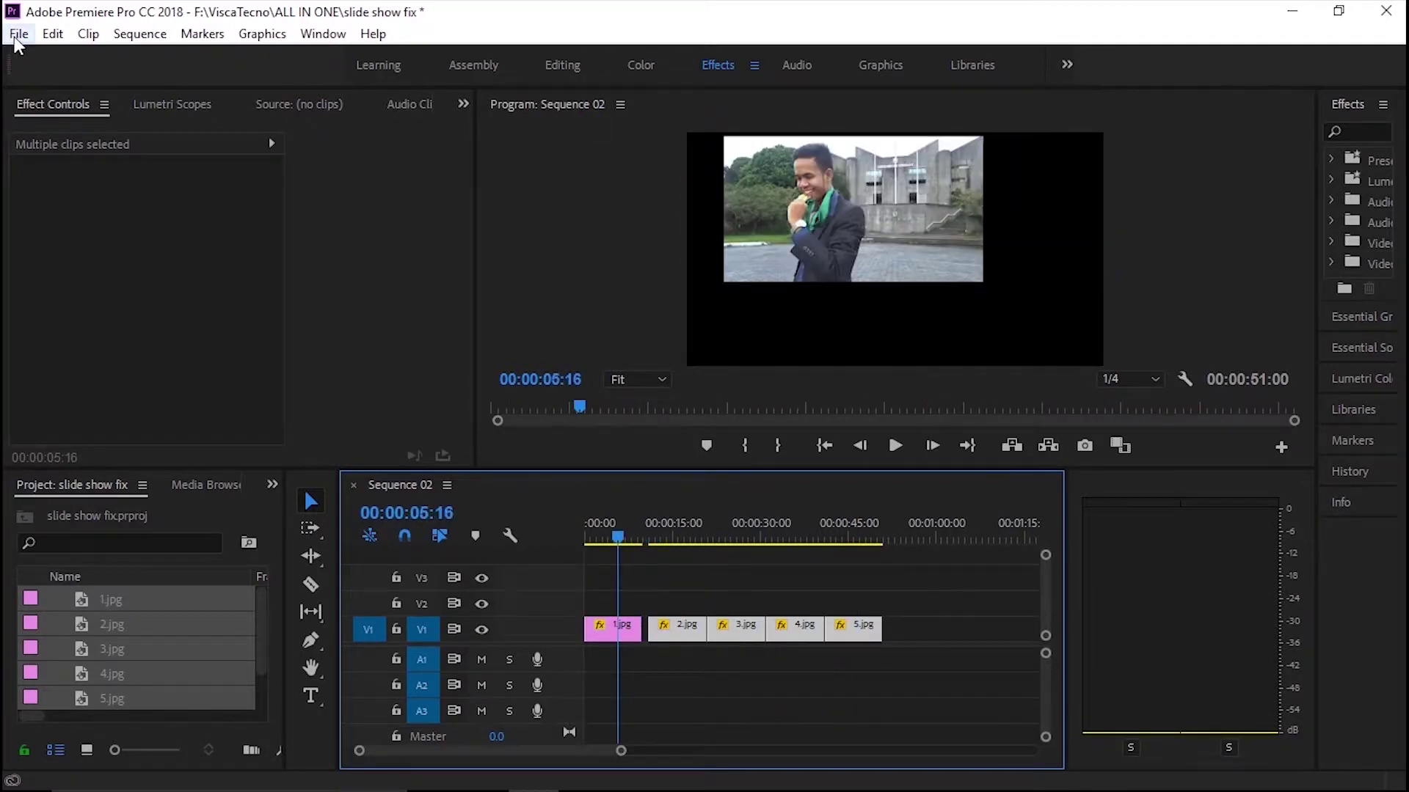
- Create a new 1920×1080, 25 fps Transparent Video item
left_click(19, 34)
mouse_move(72, 64)
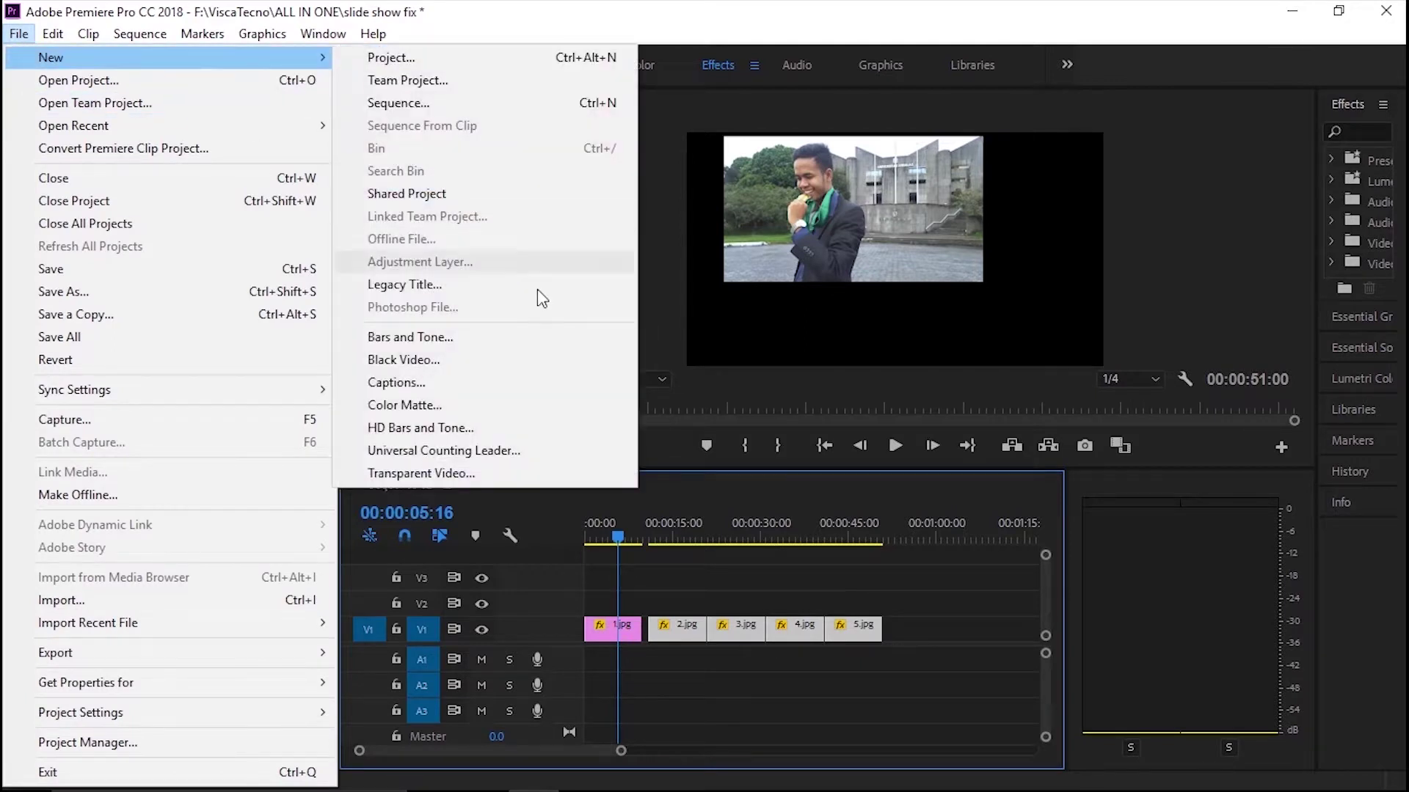
left_click(416, 473)
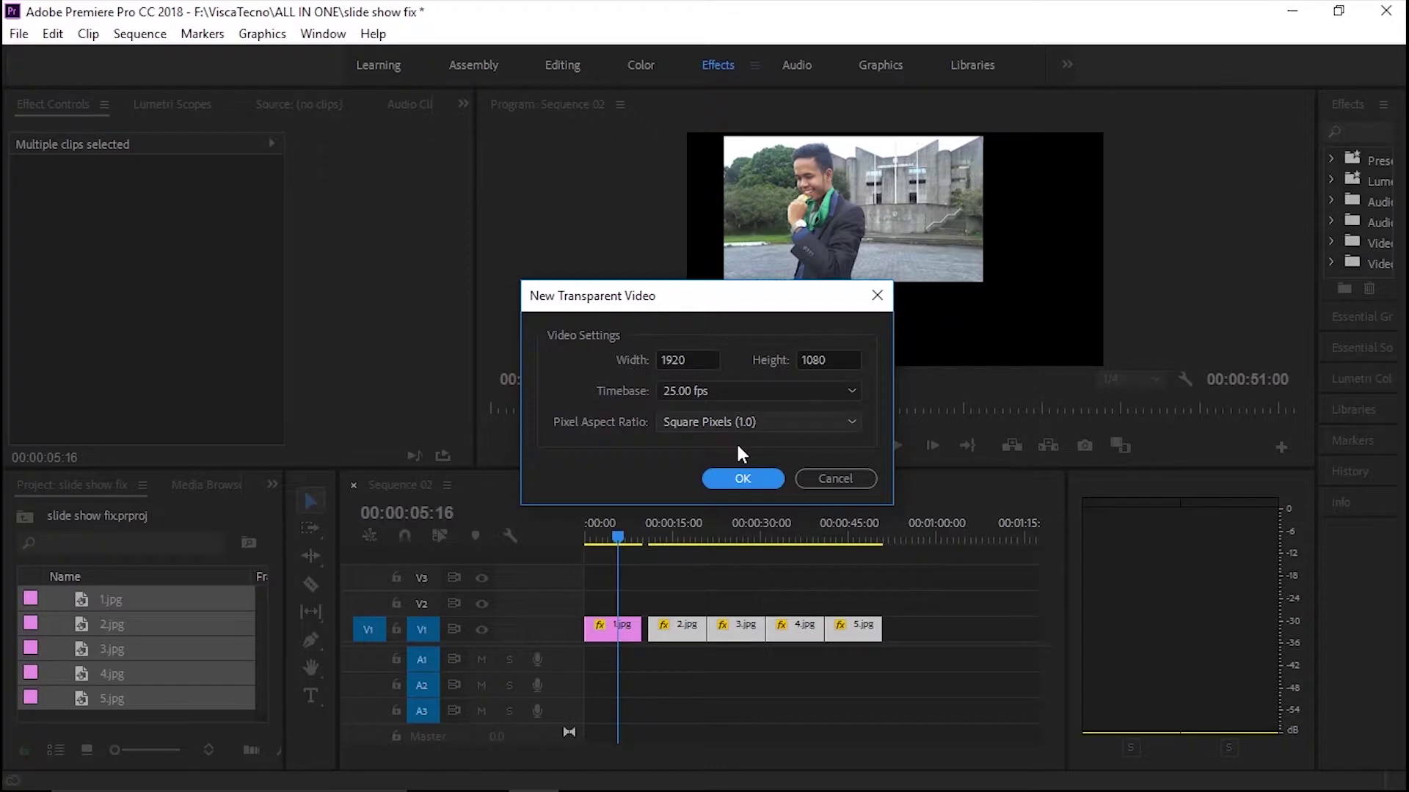
left_click(741, 478)
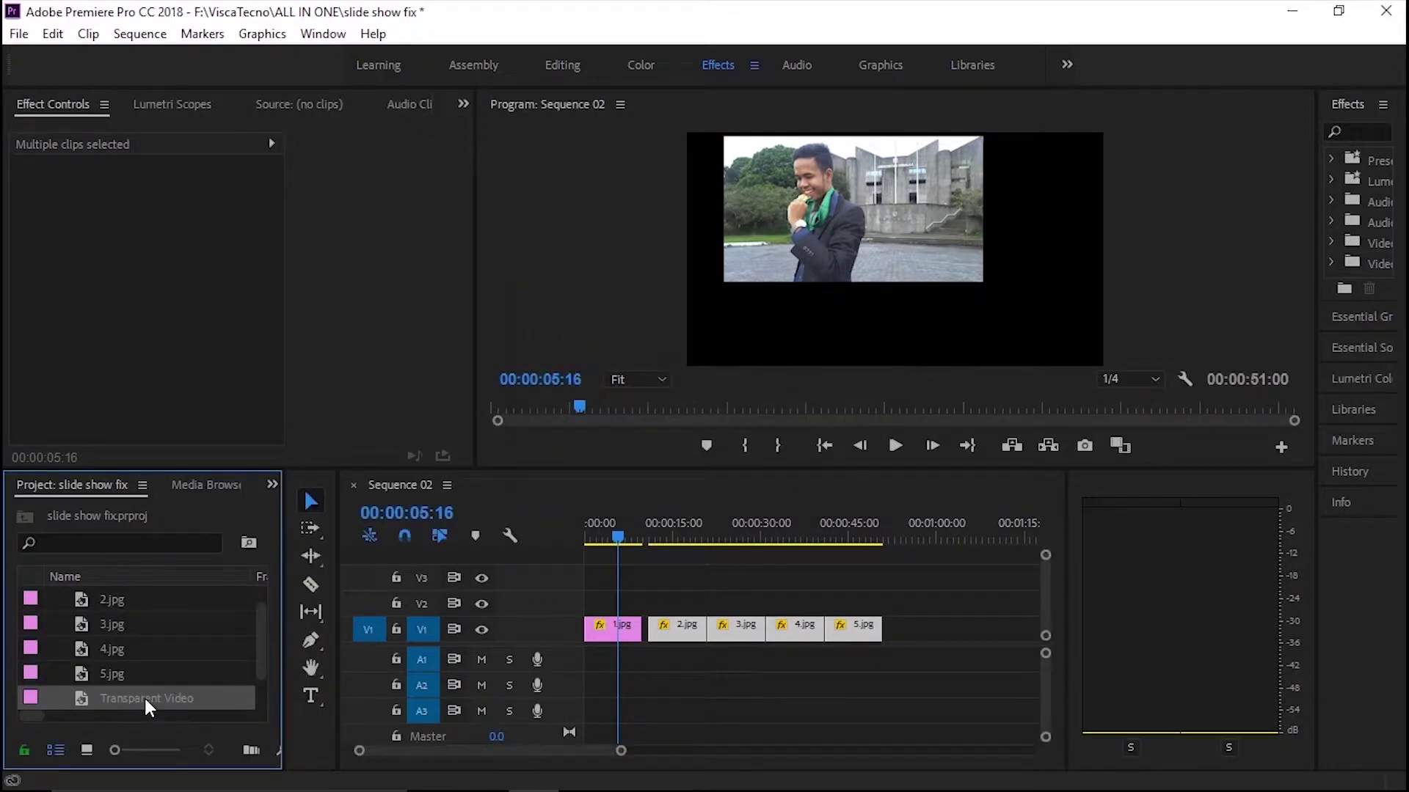
- Place the Transparent Video on V2 at the sequence start and confirm its duration
left_click_drag(145, 701, 600, 607)
left_click(600, 608)
right_click(600, 608)
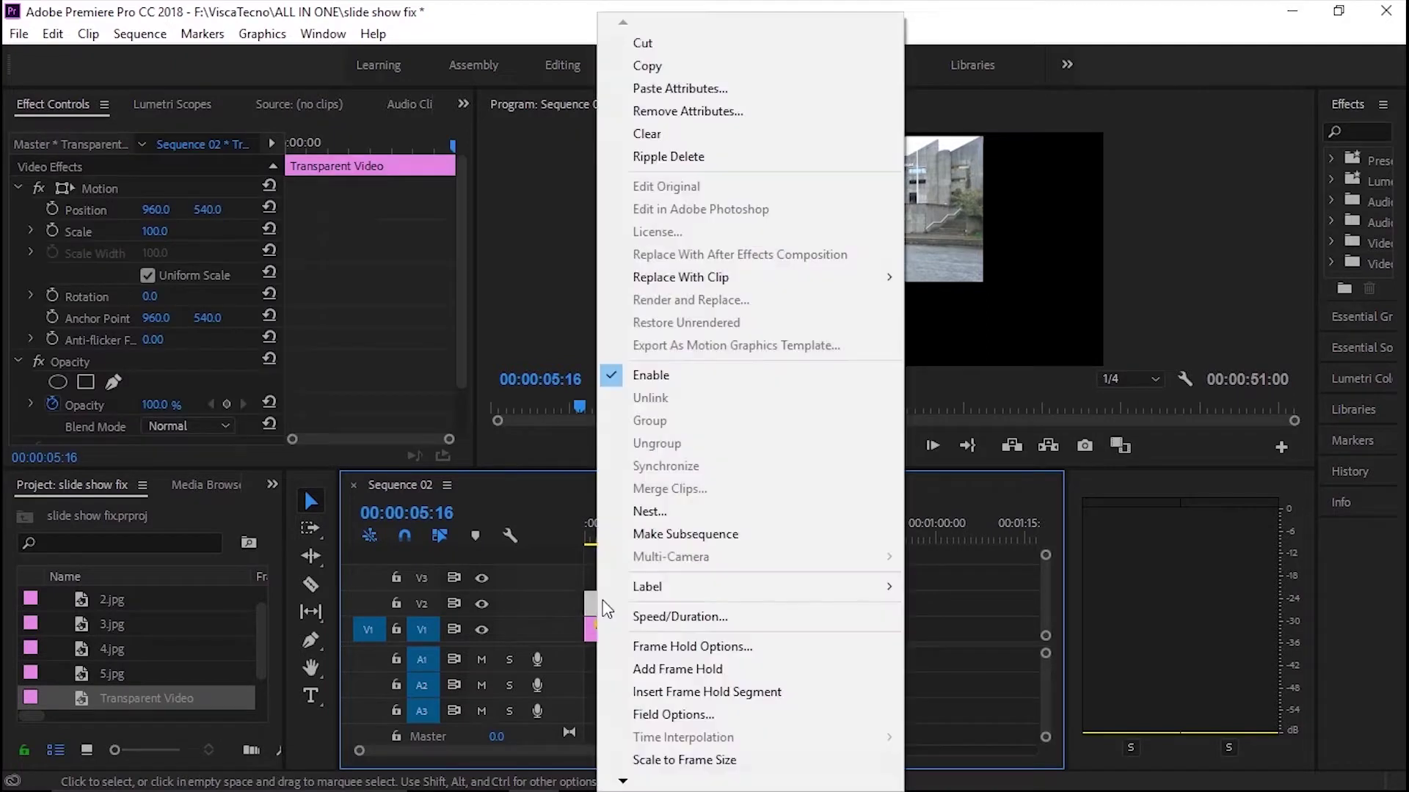
left_click(660, 616)
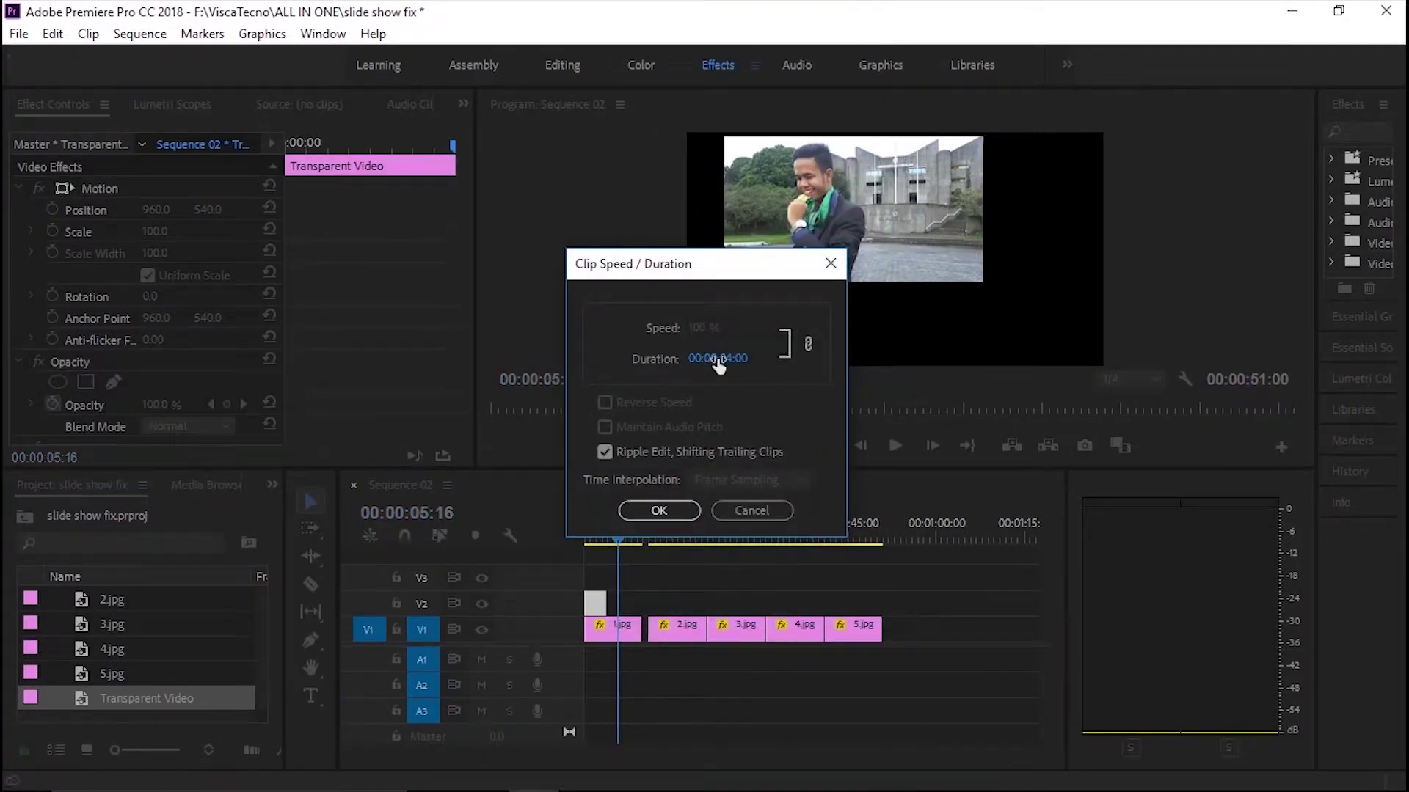
left_click(658, 510)
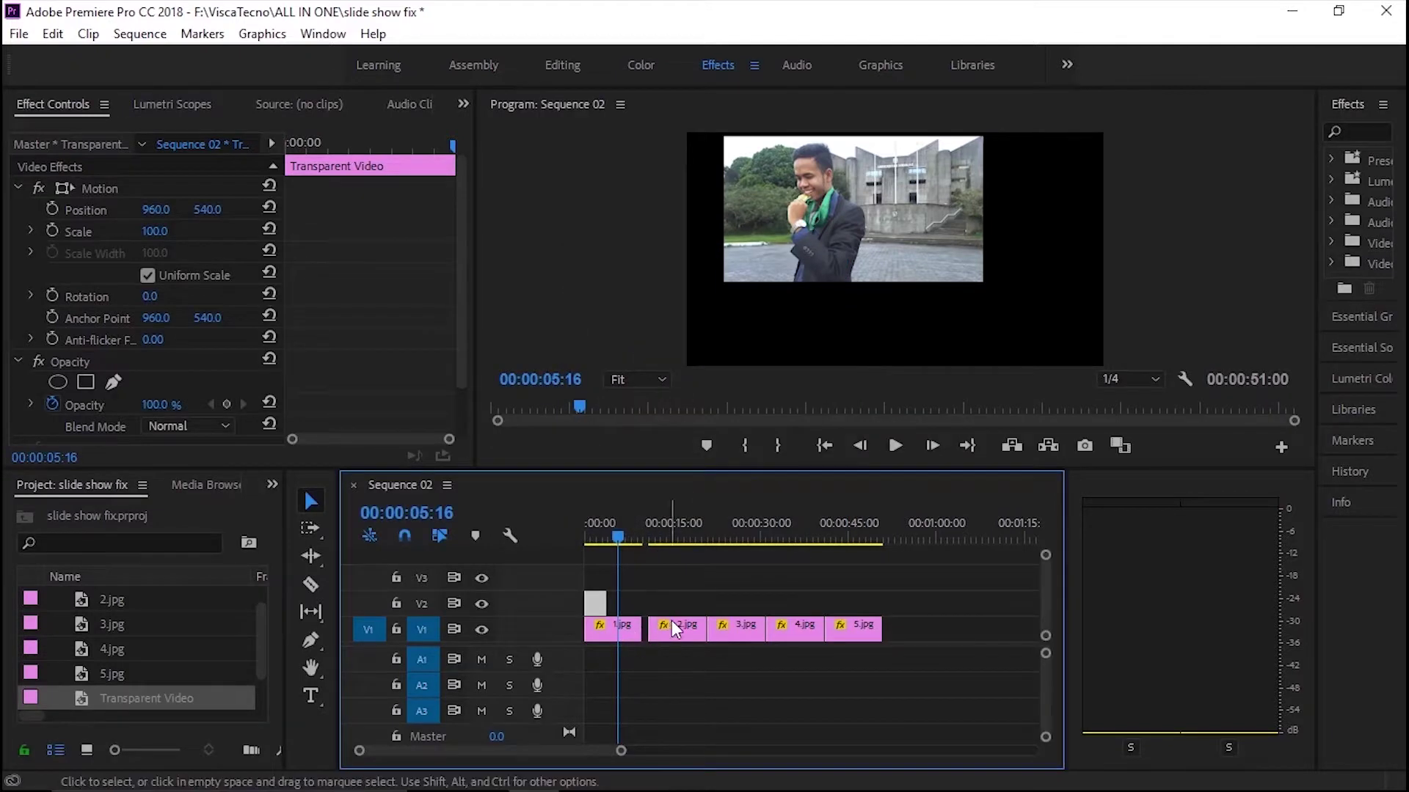
- Stagger 2.jpg–5.jpg up onto tracks V2–V5 using transparent spacers, then preview the staircase
left_click_drag(670, 626, 639, 600)
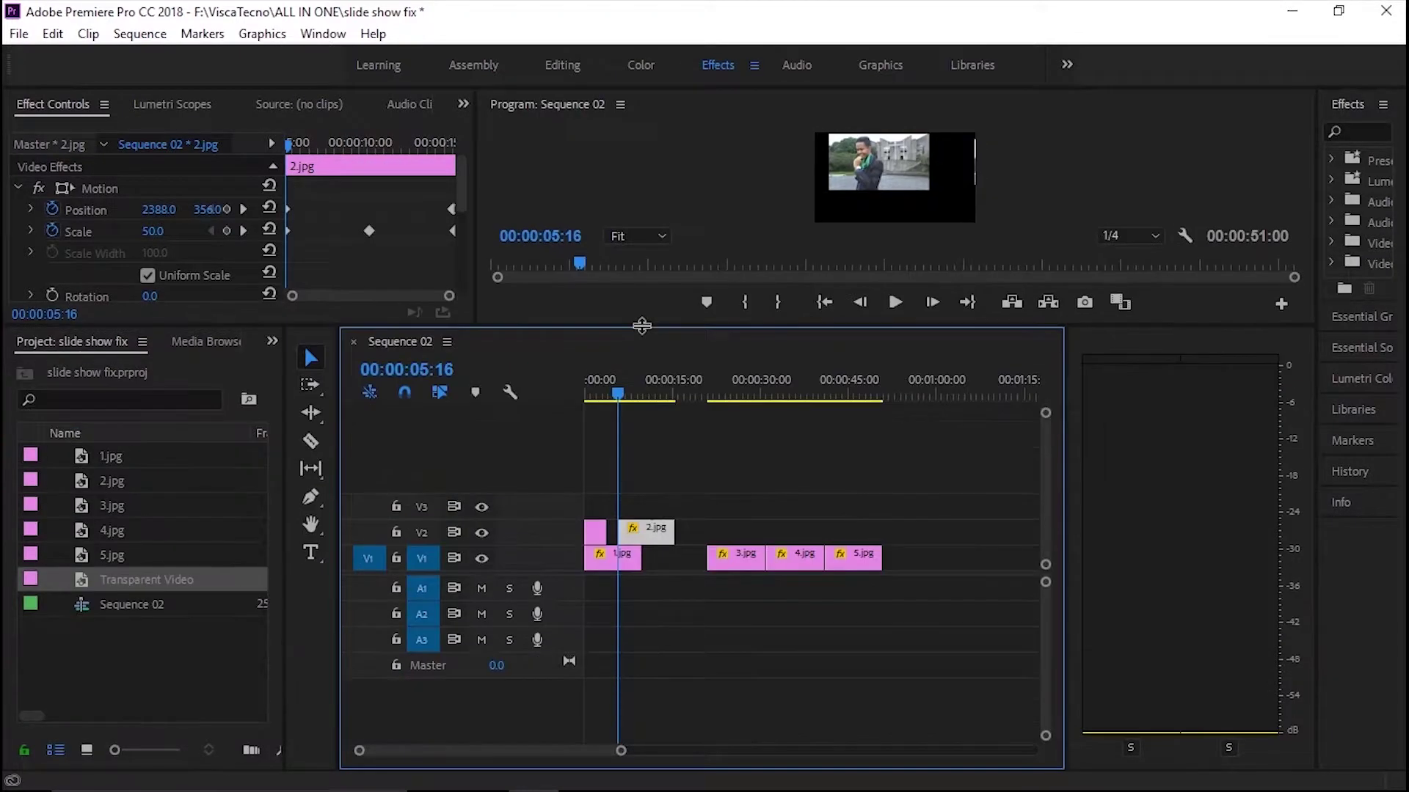
left_click_drag(147, 580, 613, 506)
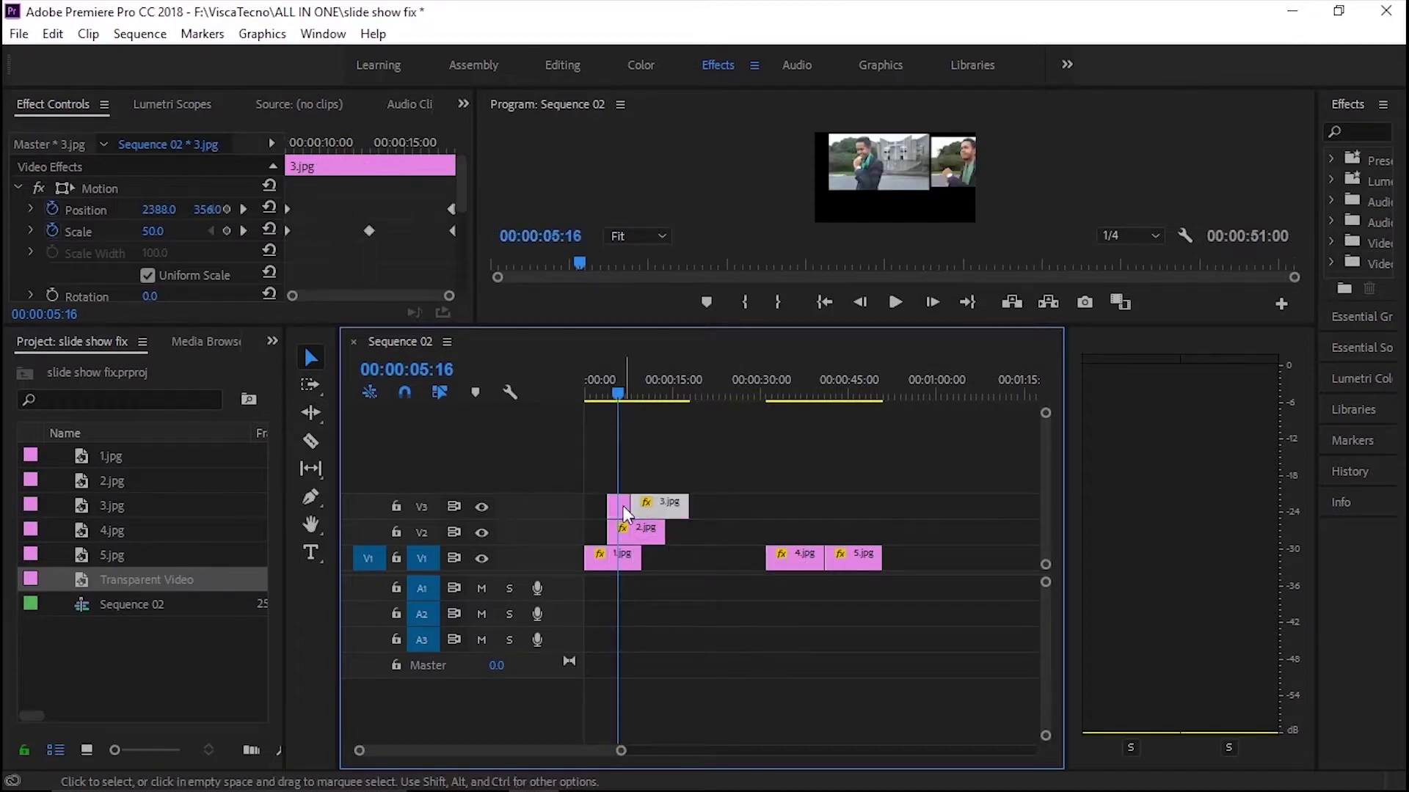
left_click_drag(629, 484, 643, 457)
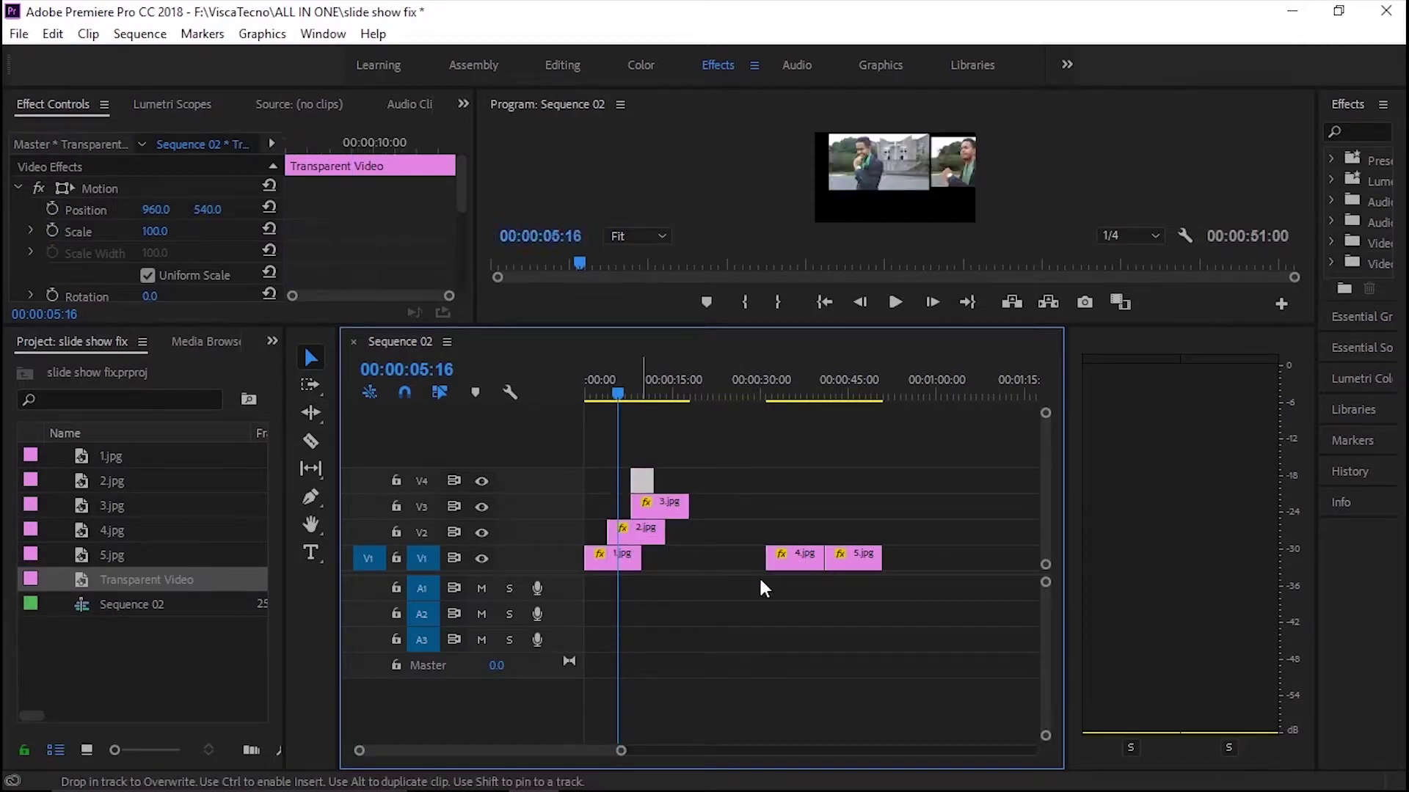
left_click_drag(794, 558, 672, 462)
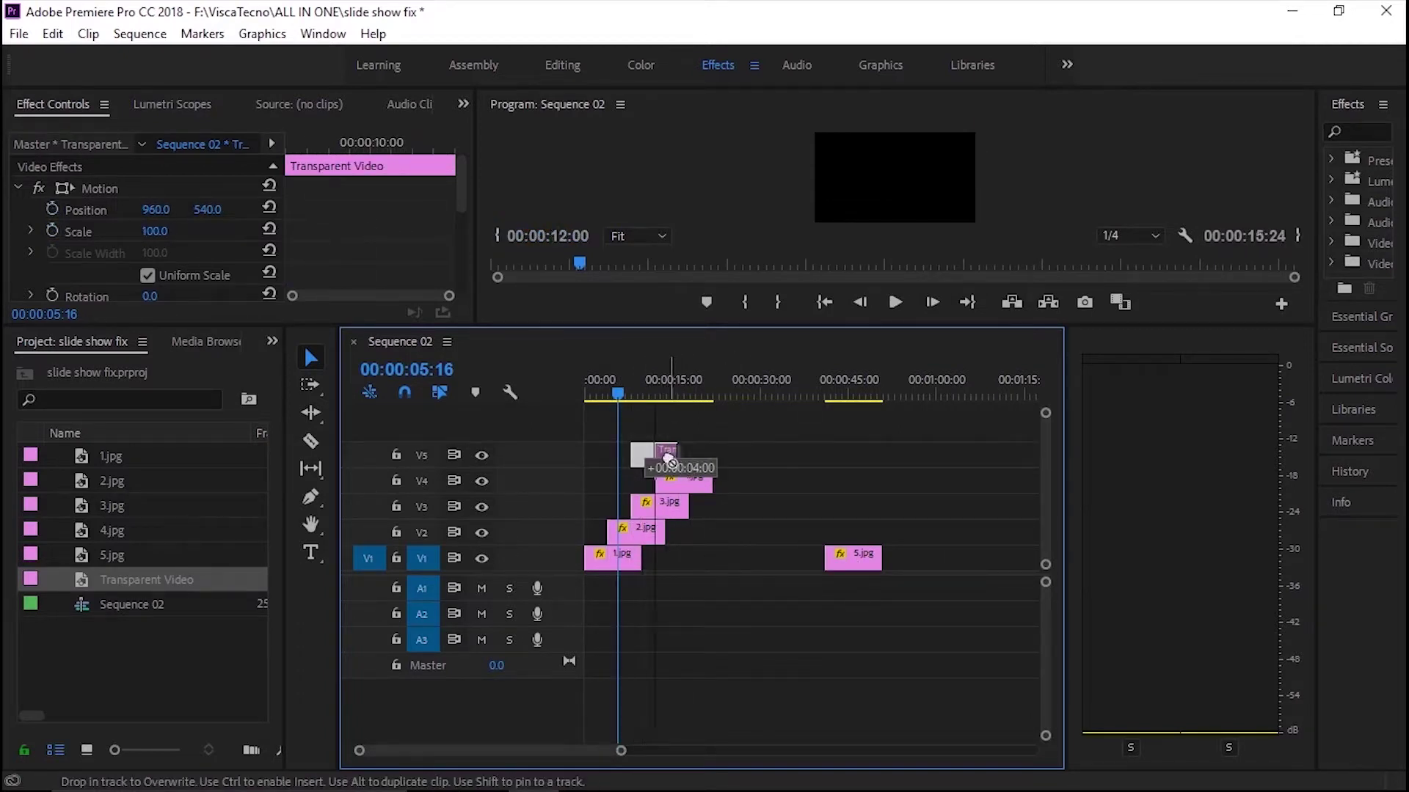
left_click_drag(851, 557, 706, 455)
left_click_drag(642, 324, 645, 541)
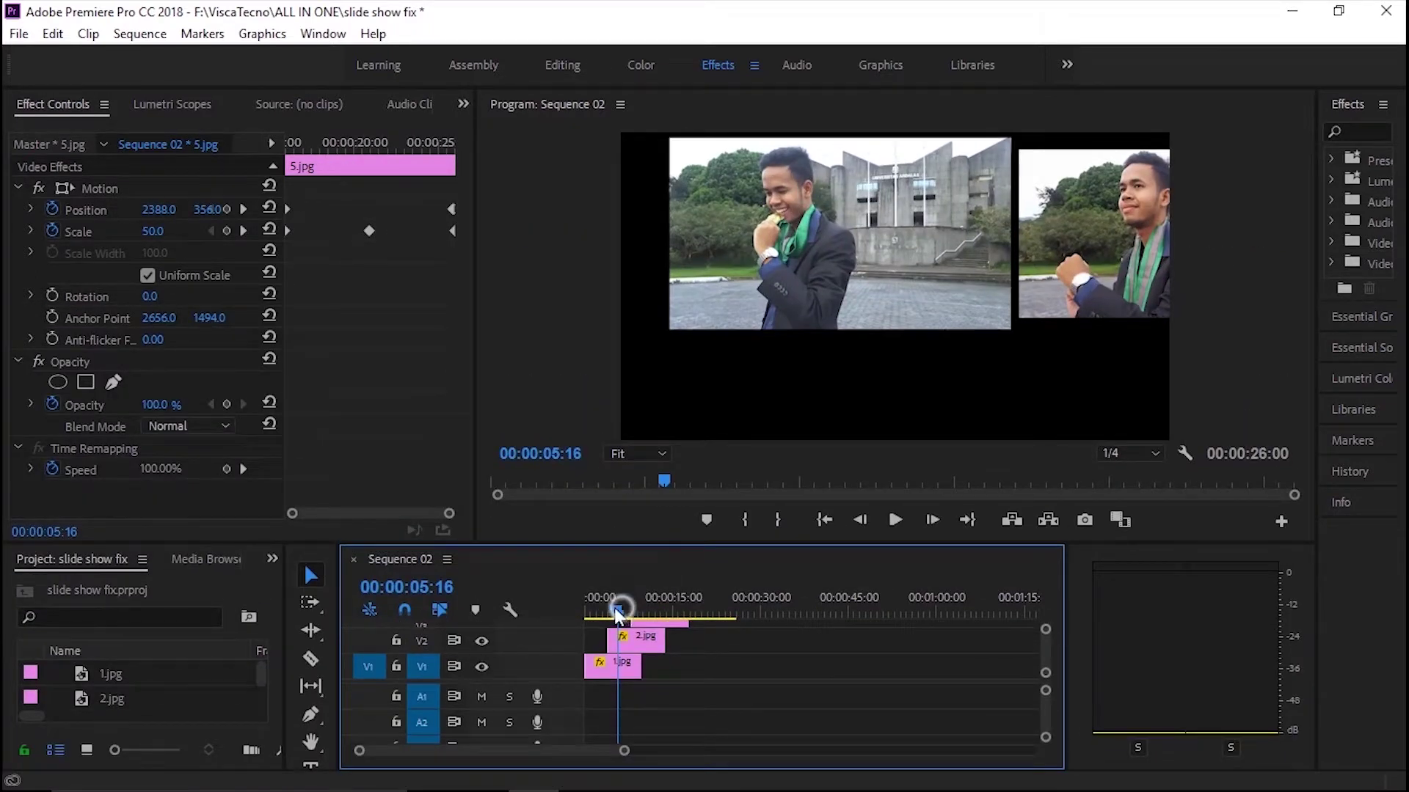
left_click_drag(622, 608, 727, 595)
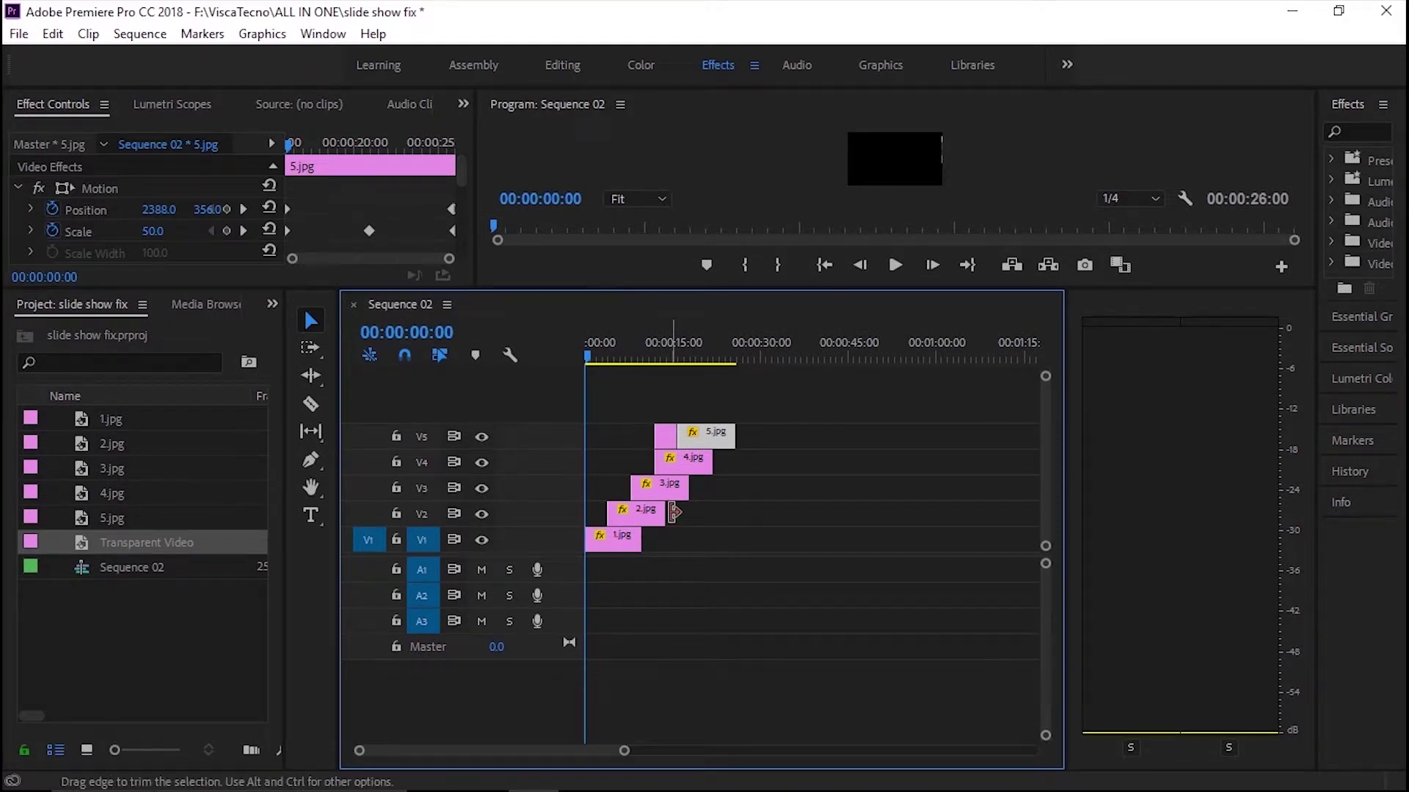
left_click_drag(335, 514, 440, 514)
- Create a 1920×1080 Adjustment Layer and drop it on new track V6 at 00:00
left_click_drag(699, 288, 698, 430)
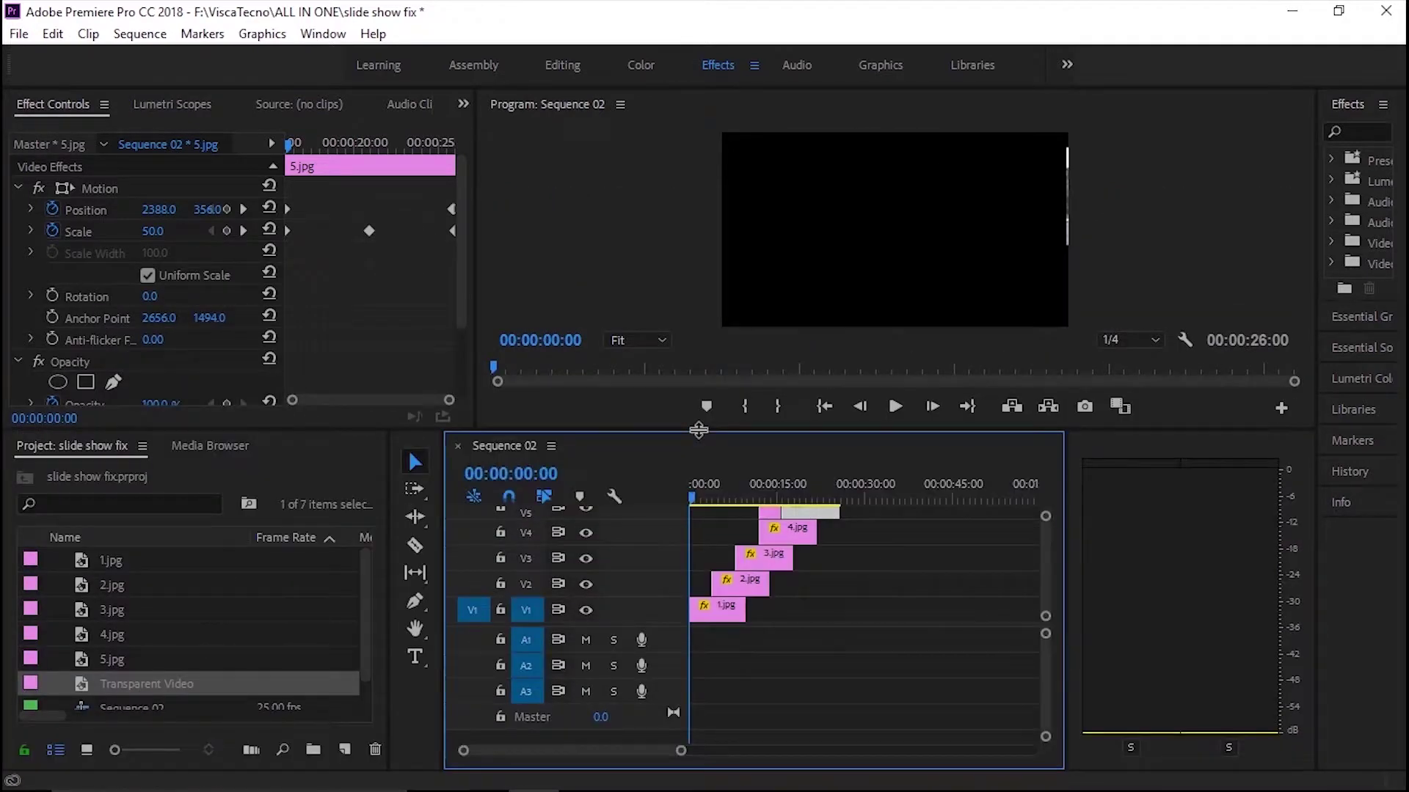
left_click(342, 750)
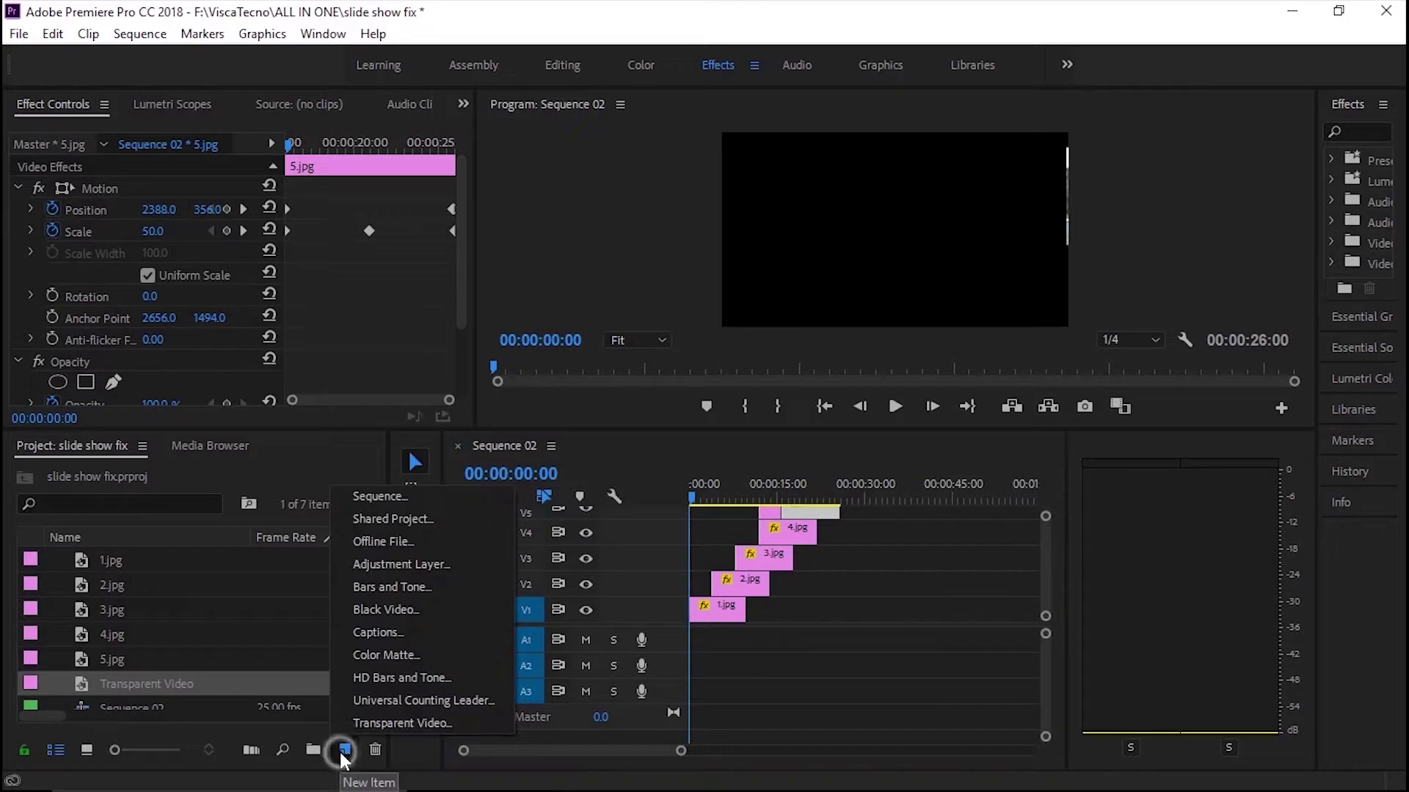
left_click(384, 562)
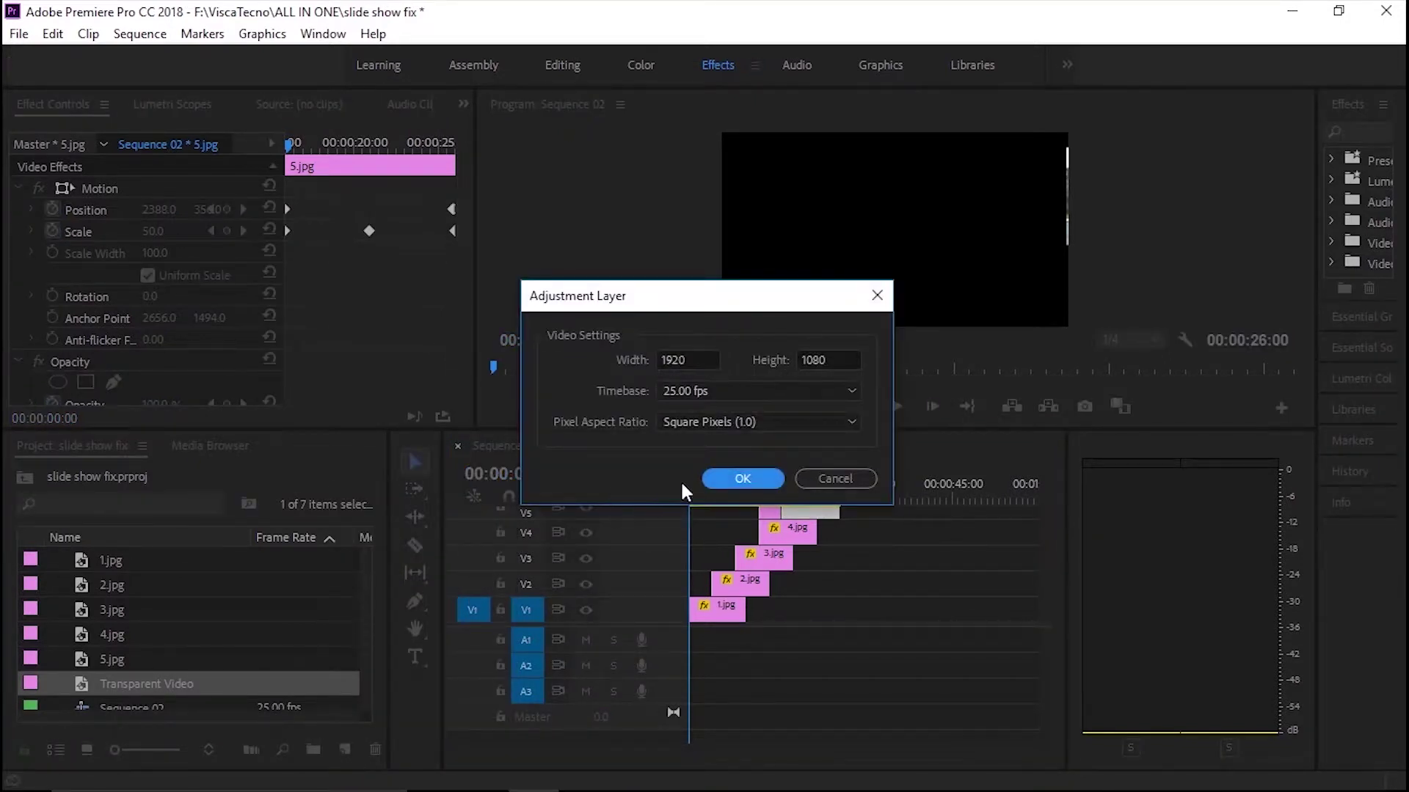
left_click(715, 478)
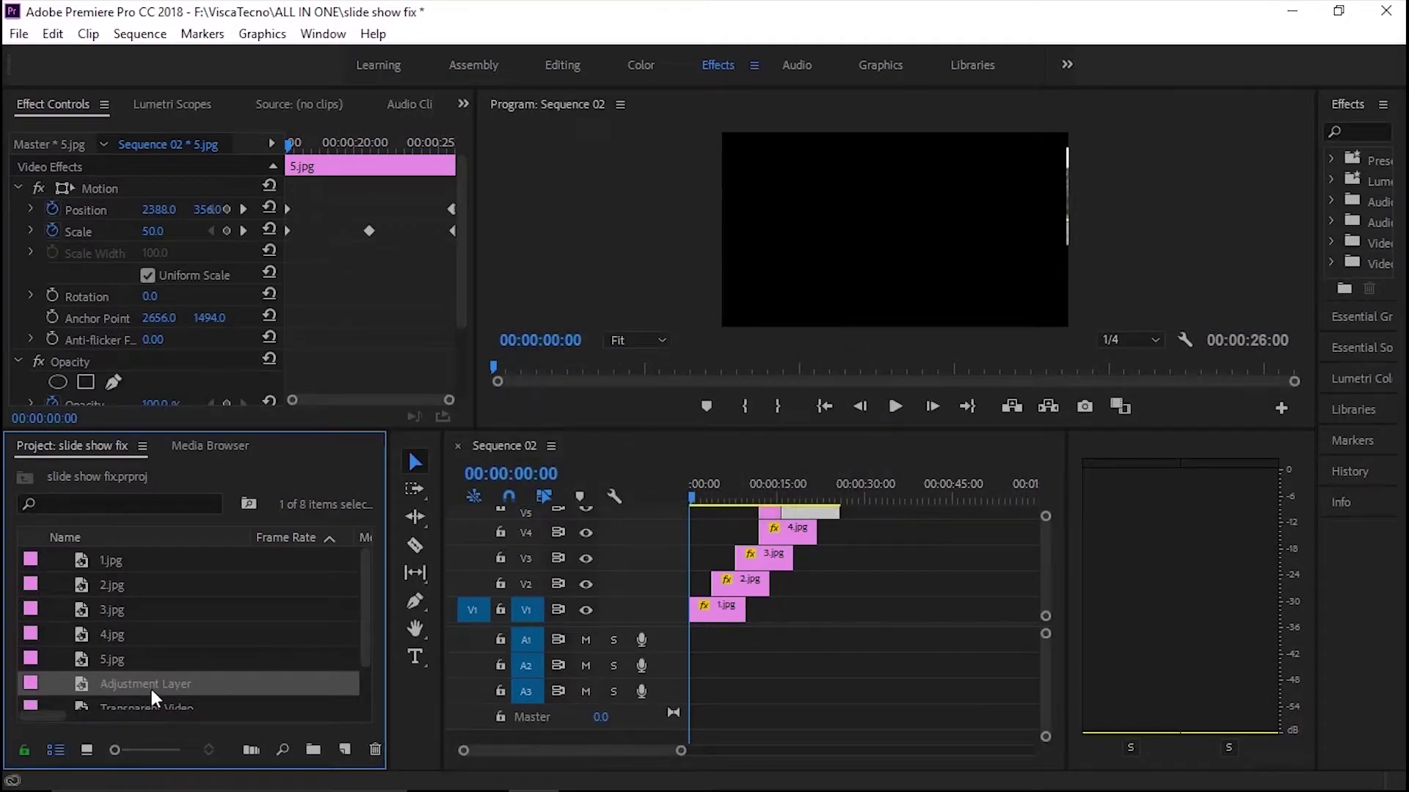
left_click_drag(592, 429, 603, 343)
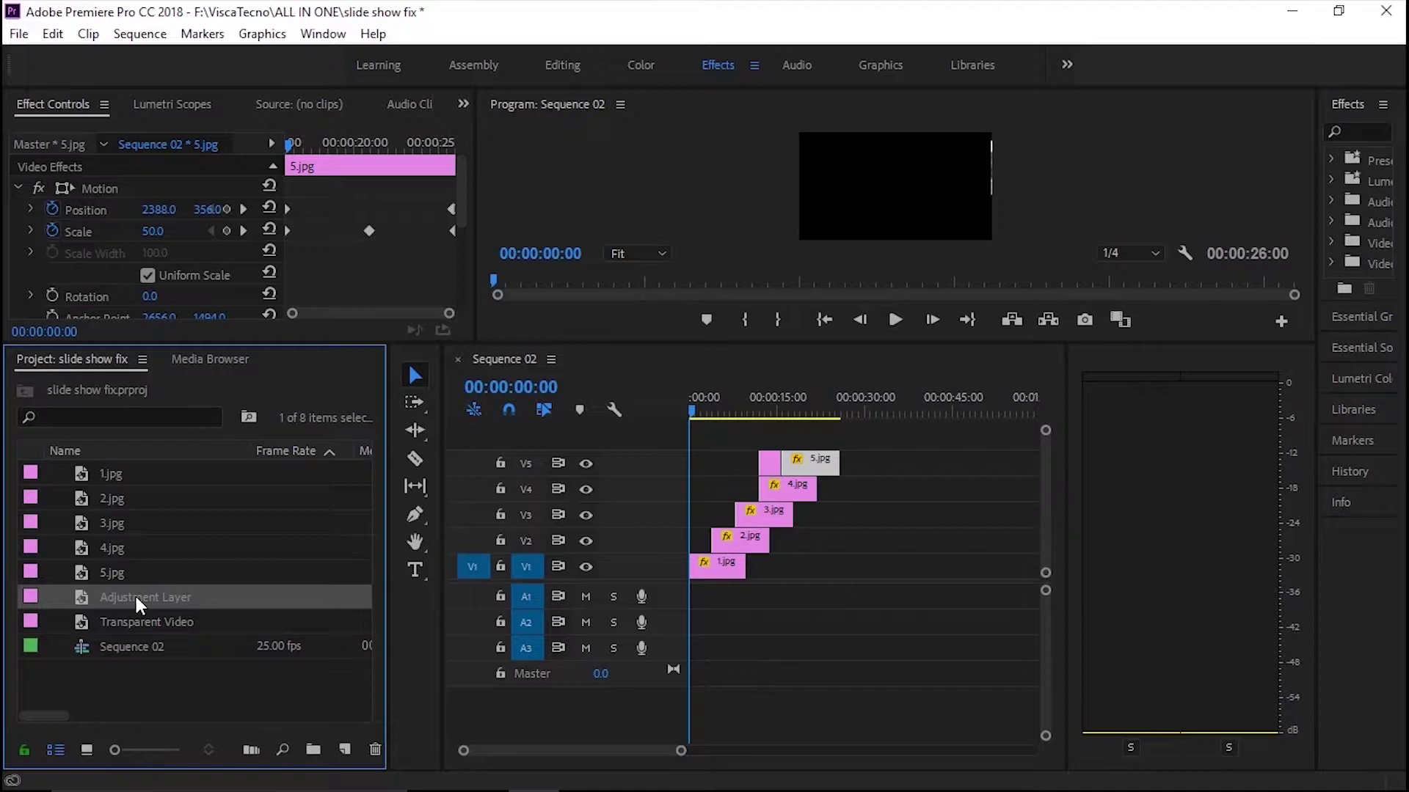
left_click_drag(139, 603, 840, 441)
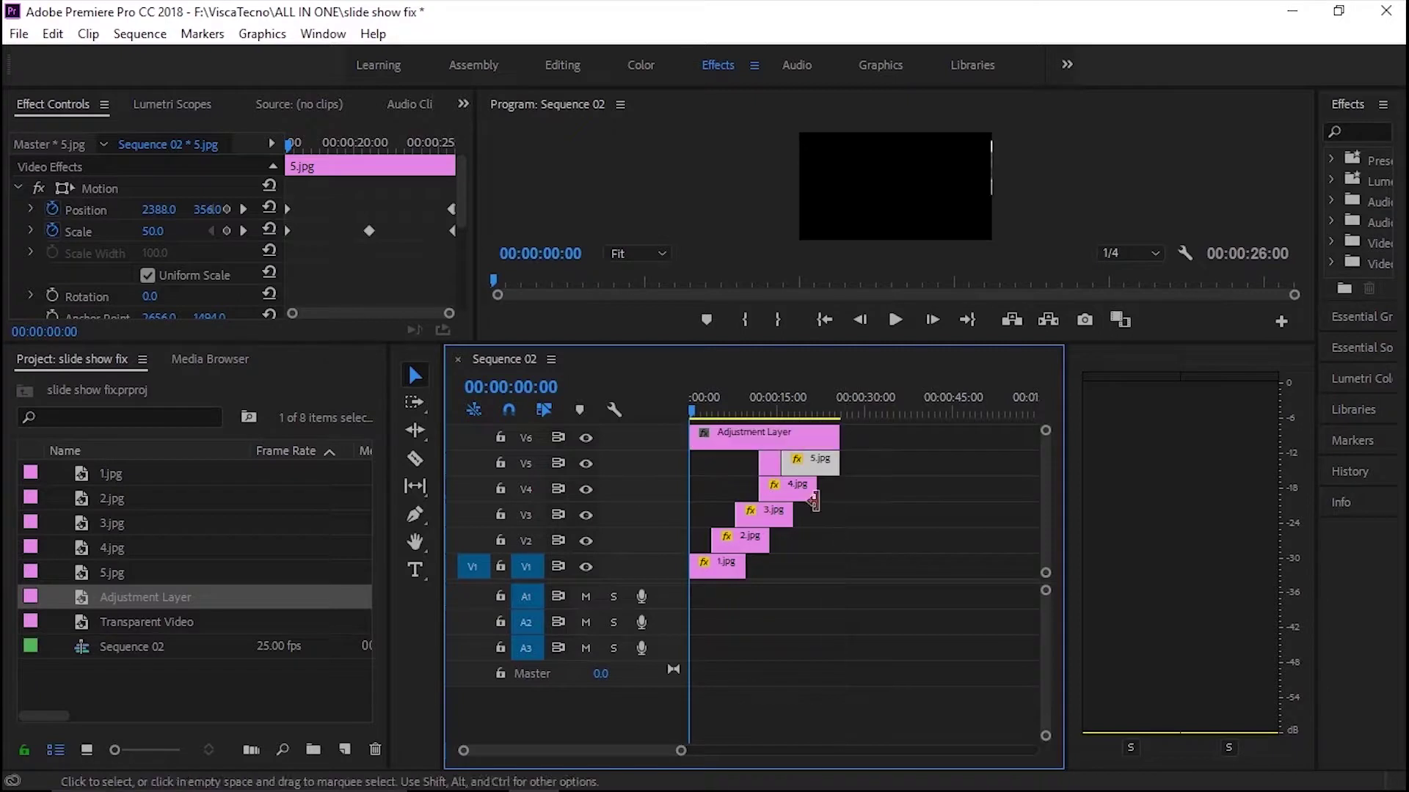
- Find the Mirror effect and apply it to the Adjustment Layer clip
left_click(758, 432)
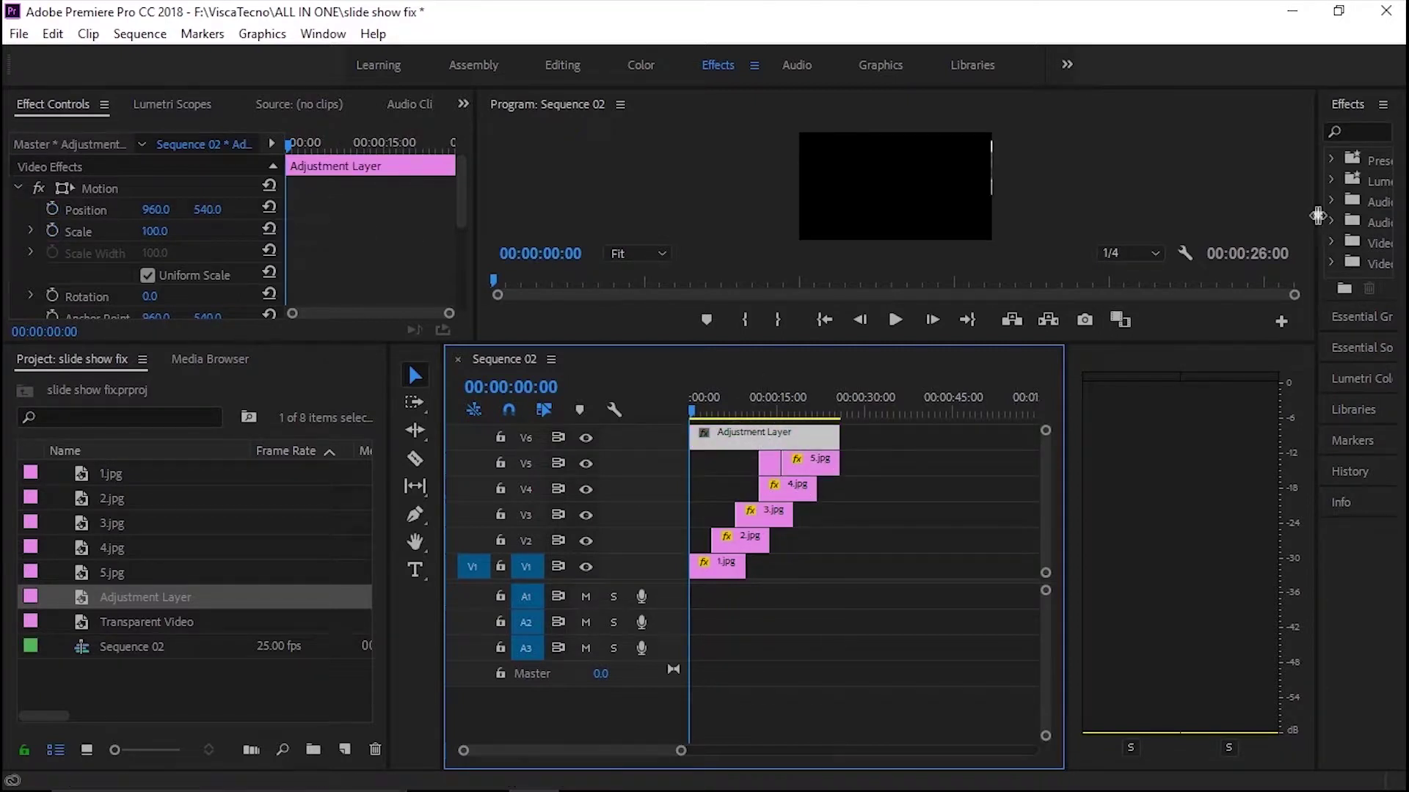
left_click_drag(1319, 215, 1172, 220)
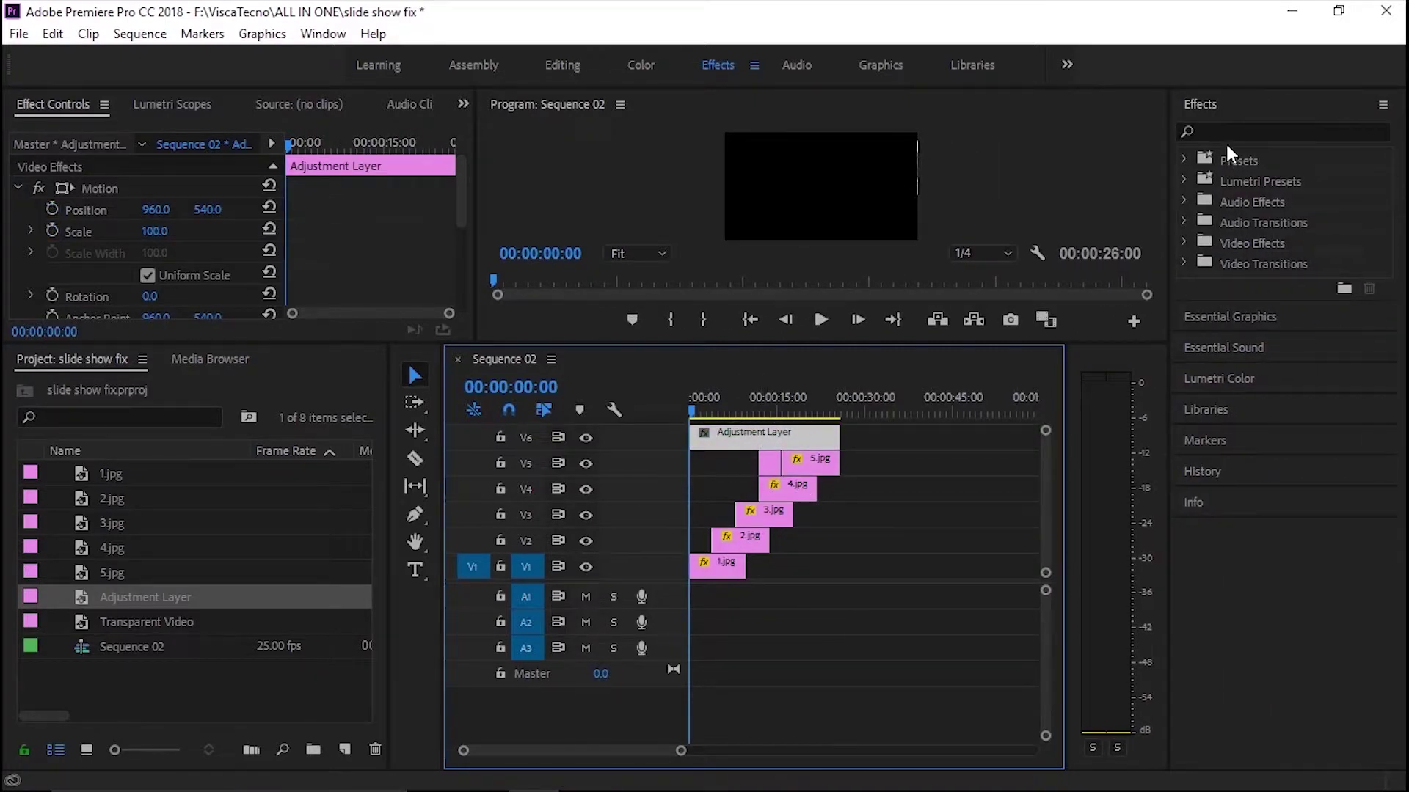
left_click(1226, 129)
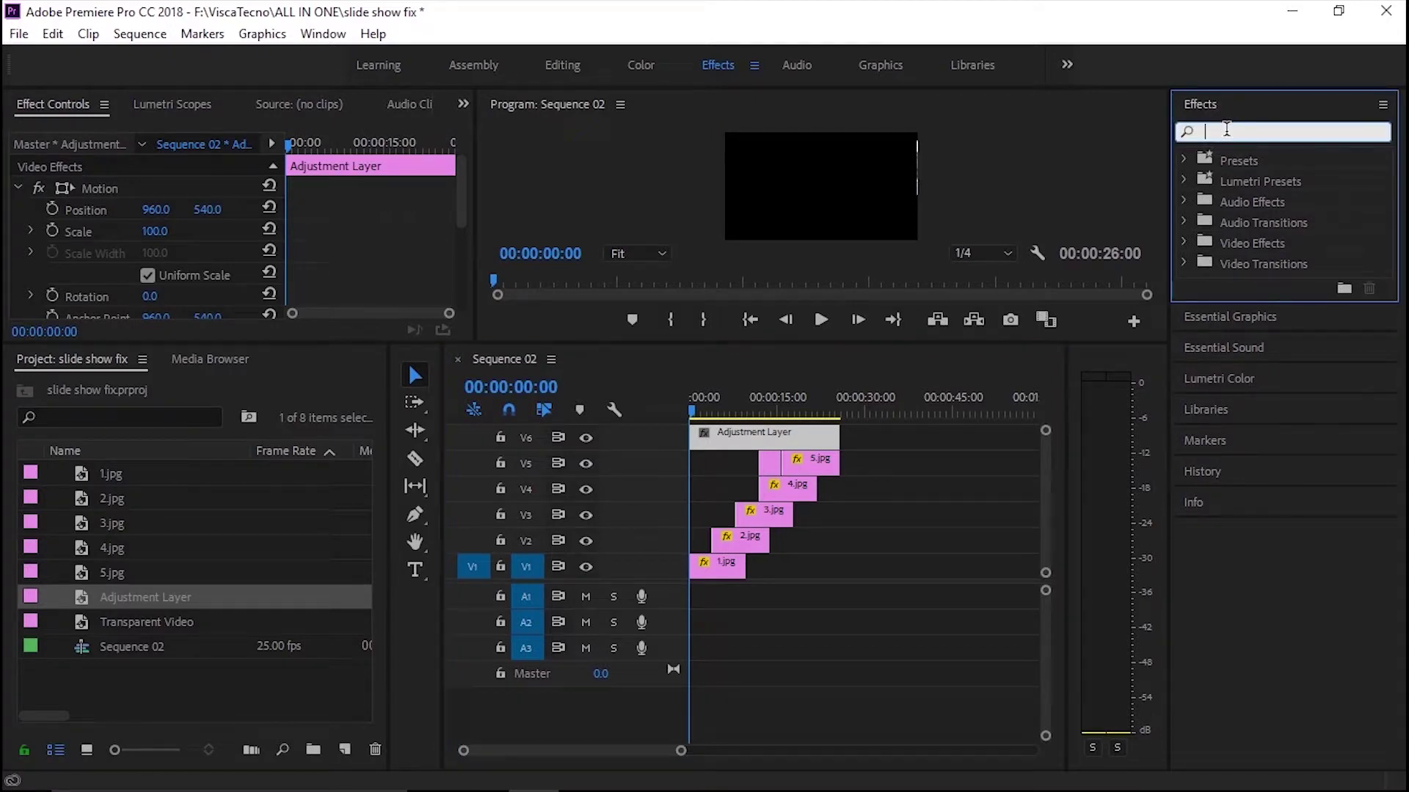
type("mi")
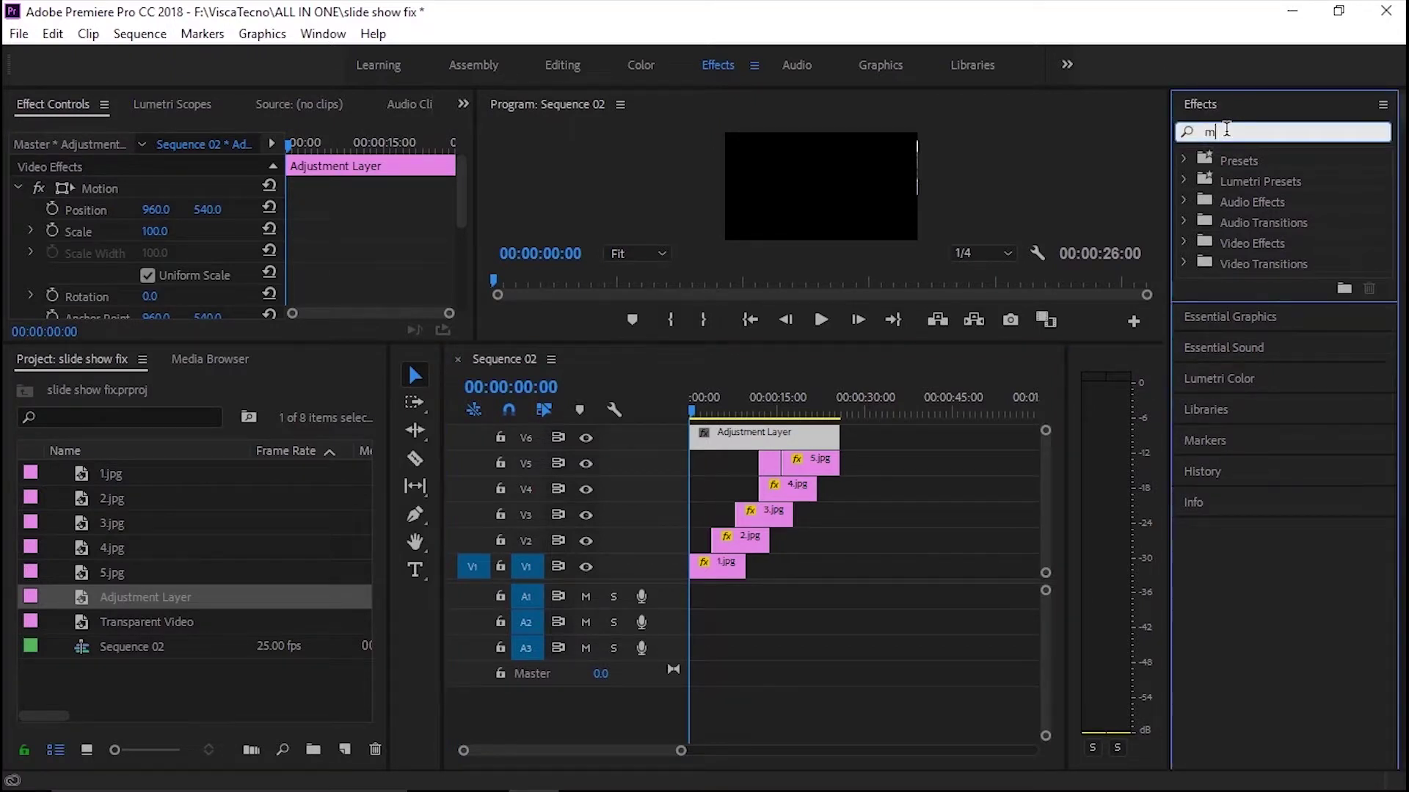
type("rro")
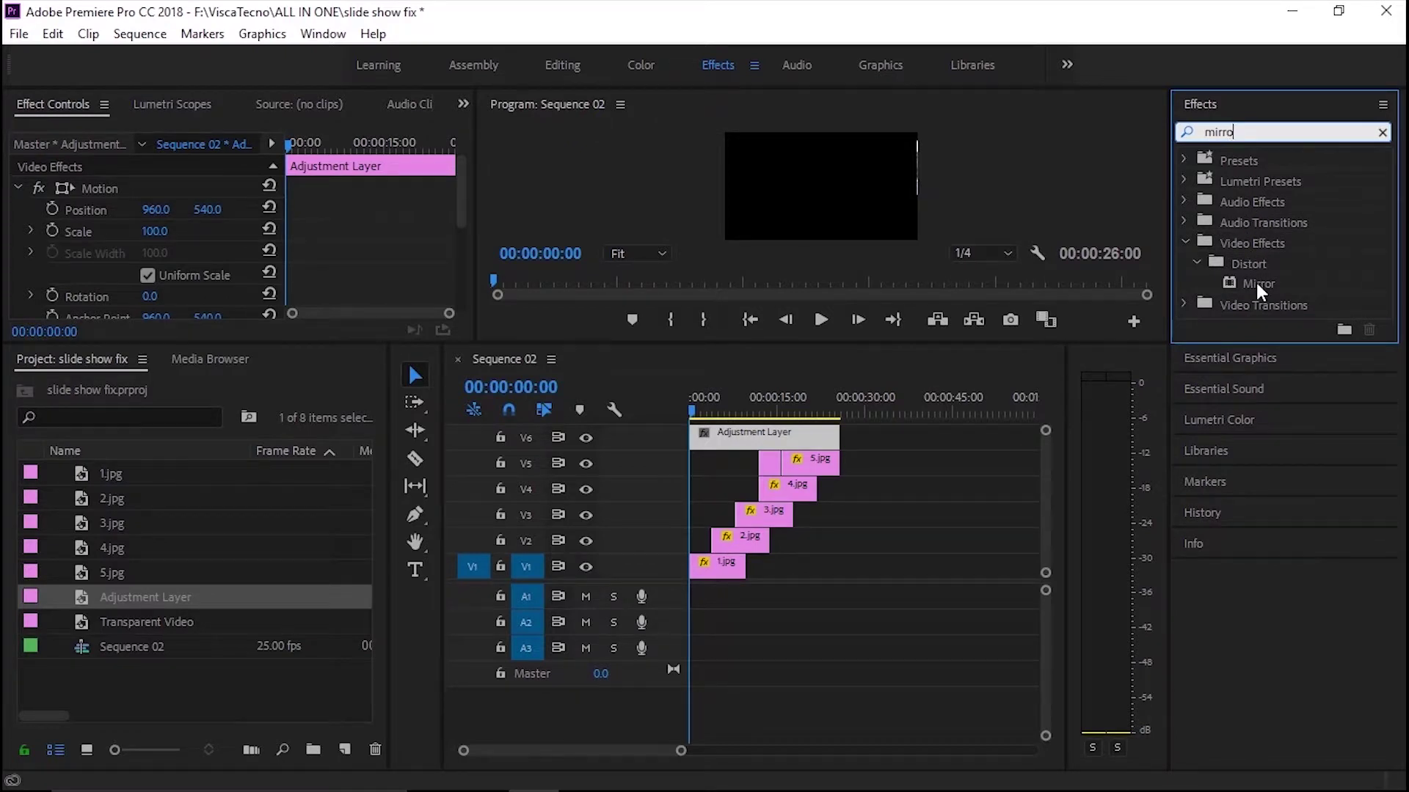
left_click_drag(1257, 285, 722, 442)
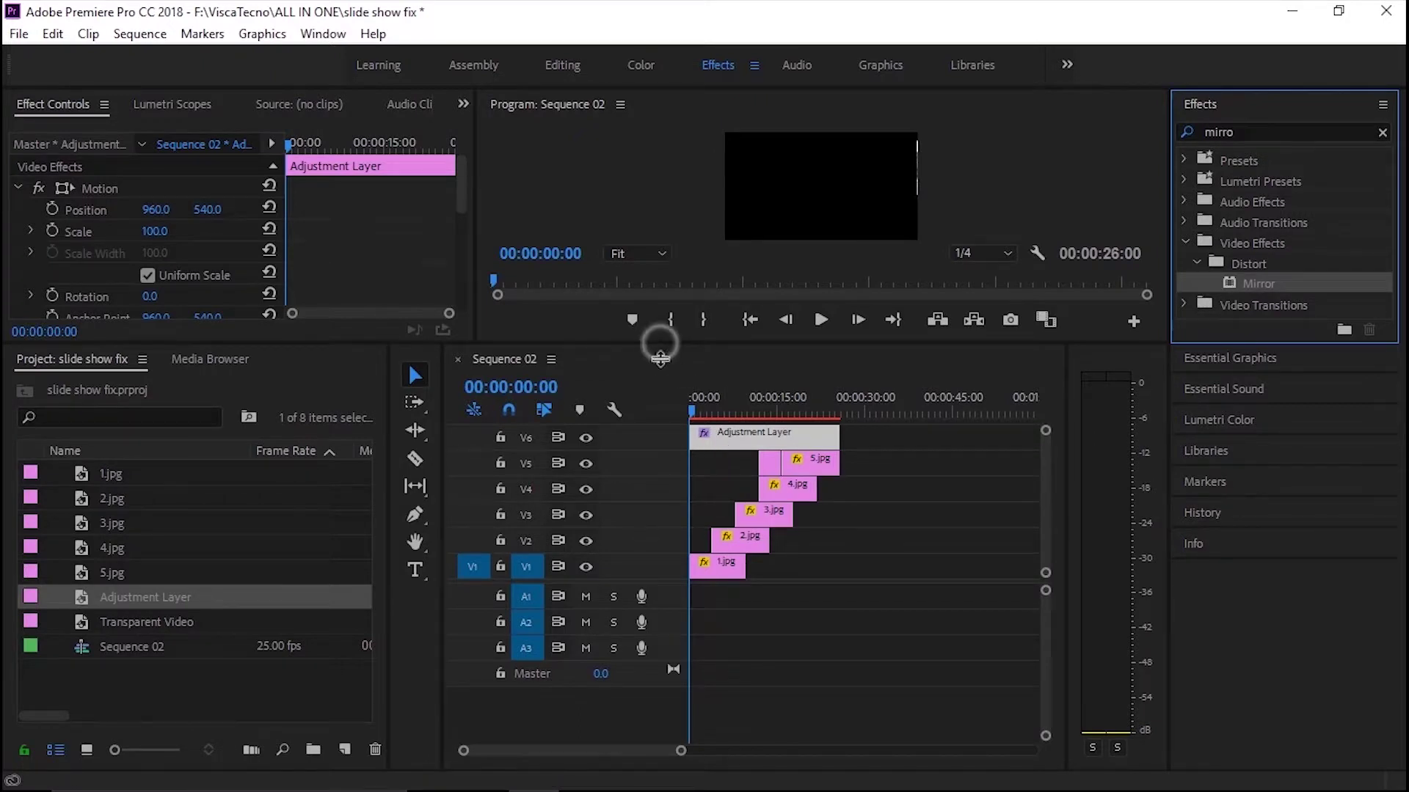
- Set Mirror's Reflection Angle to 90° and preview the reflected slideshow
left_click_drag(660, 358, 666, 396)
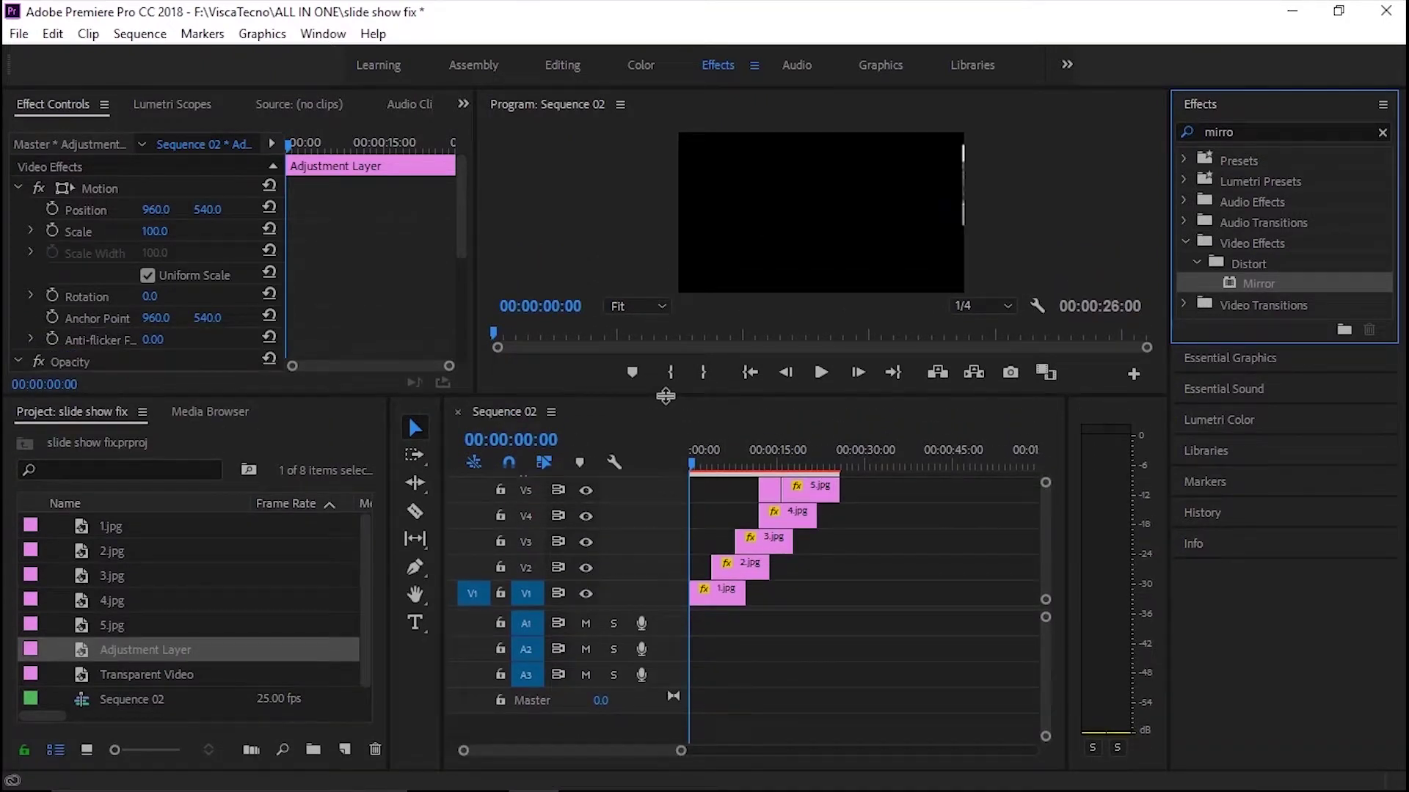
left_click_drag(665, 396, 691, 527)
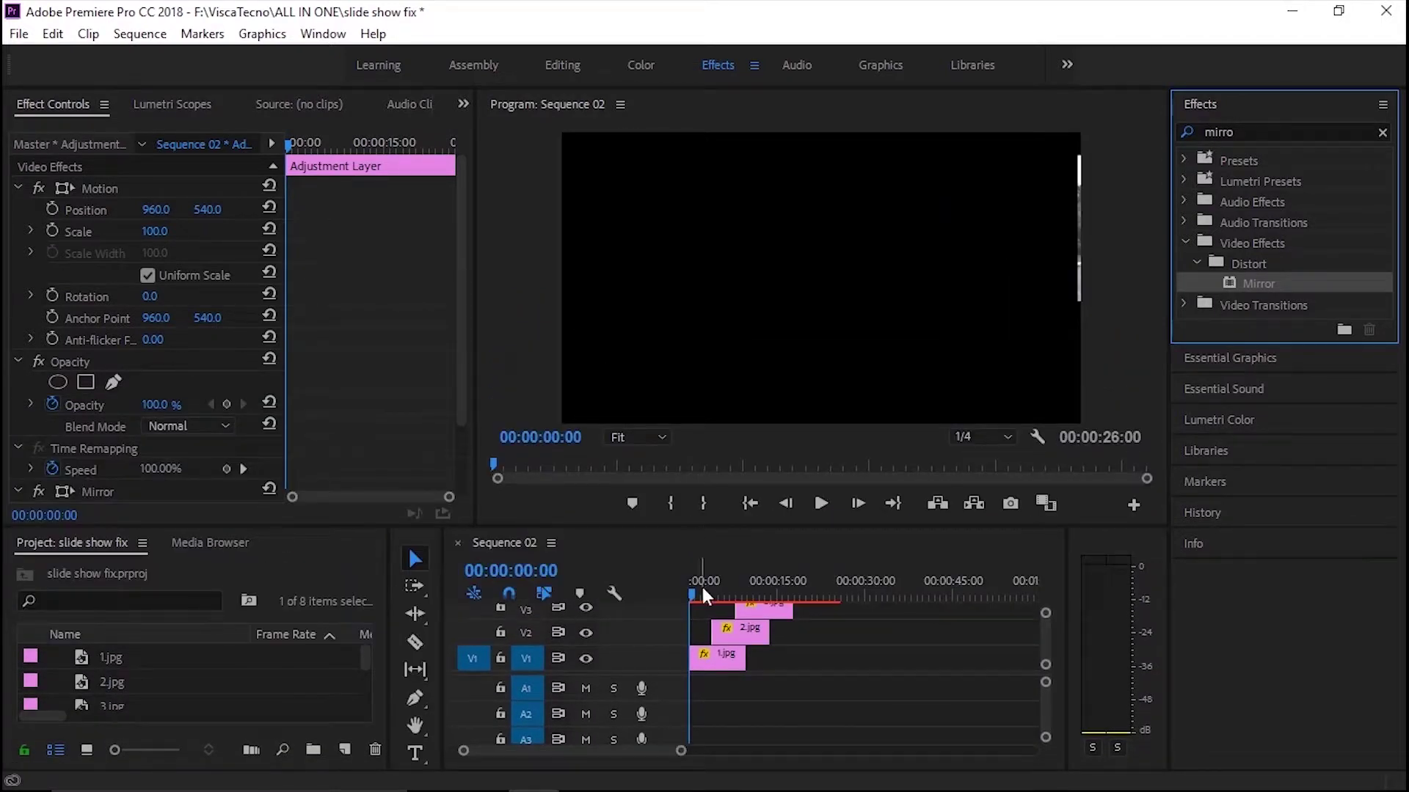
left_click_drag(693, 594, 710, 597)
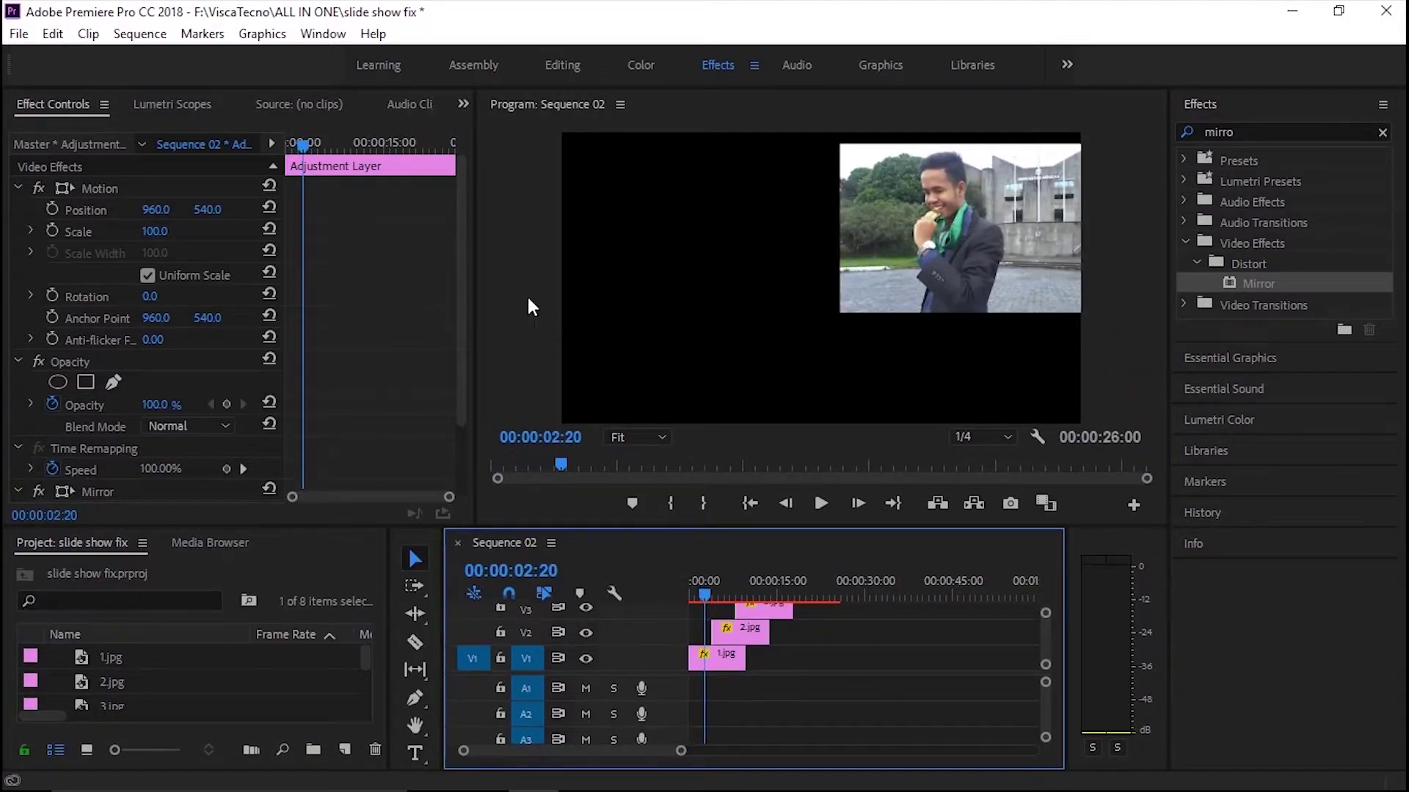
left_click_drag(465, 282, 463, 358)
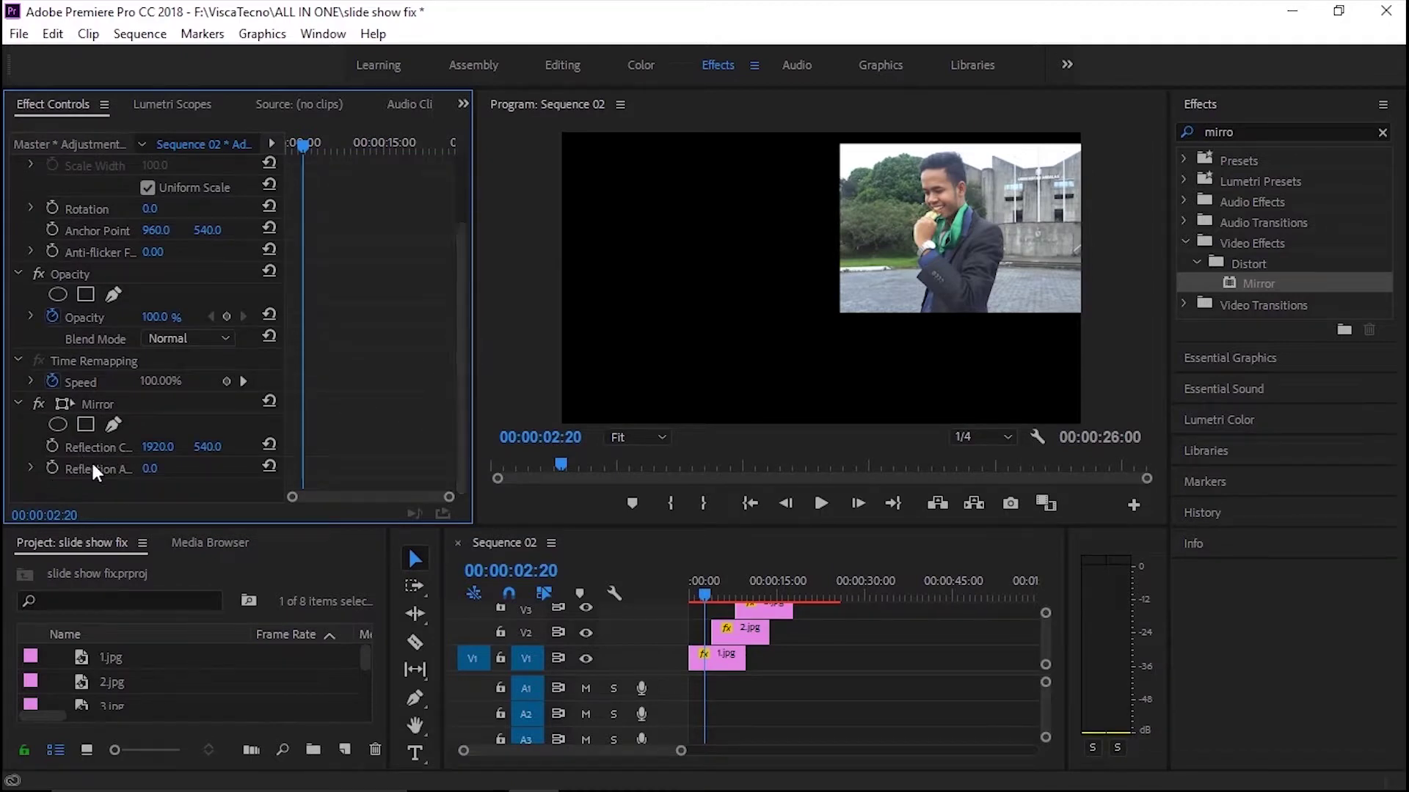
left_click(154, 469)
type("90")
key("Return")
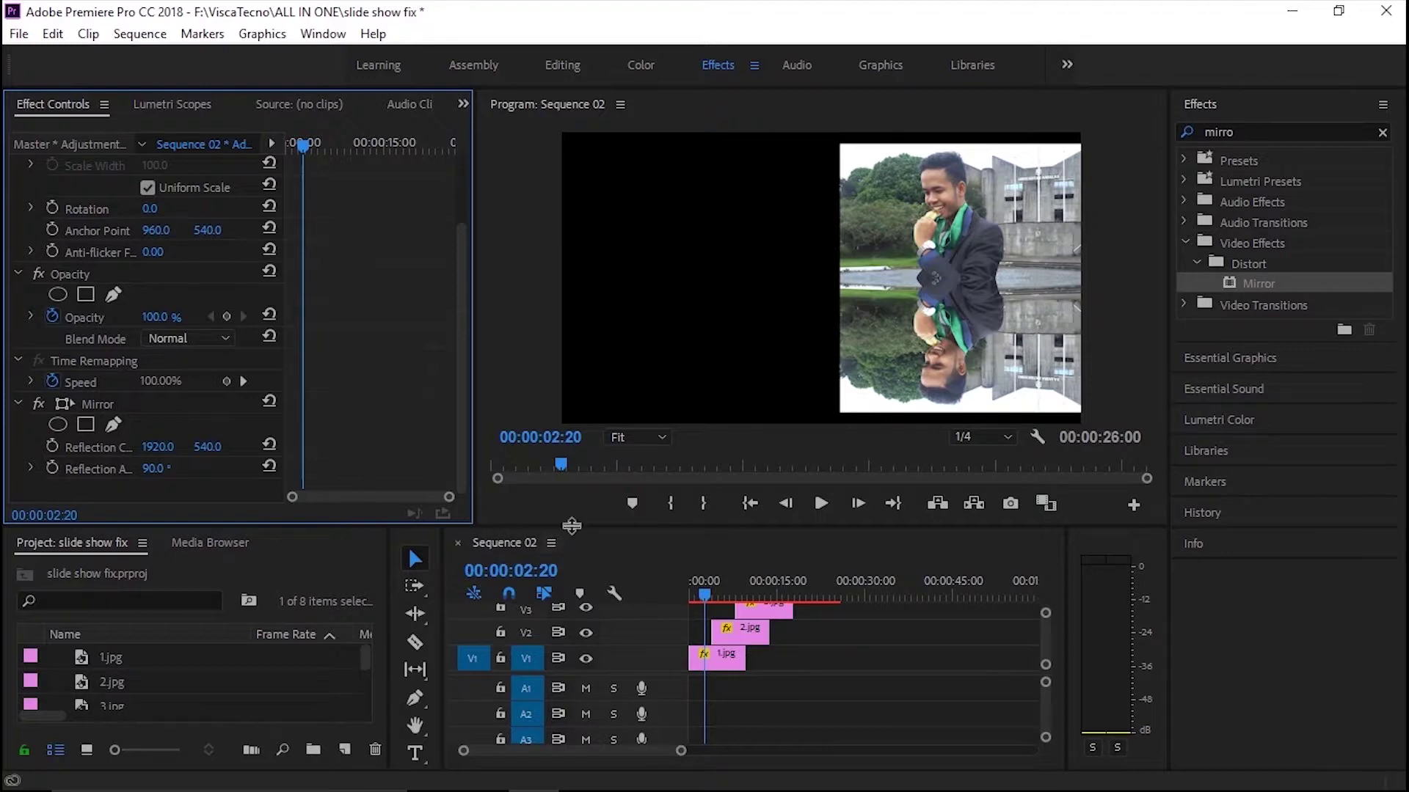
left_click_drag(694, 587, 813, 593)
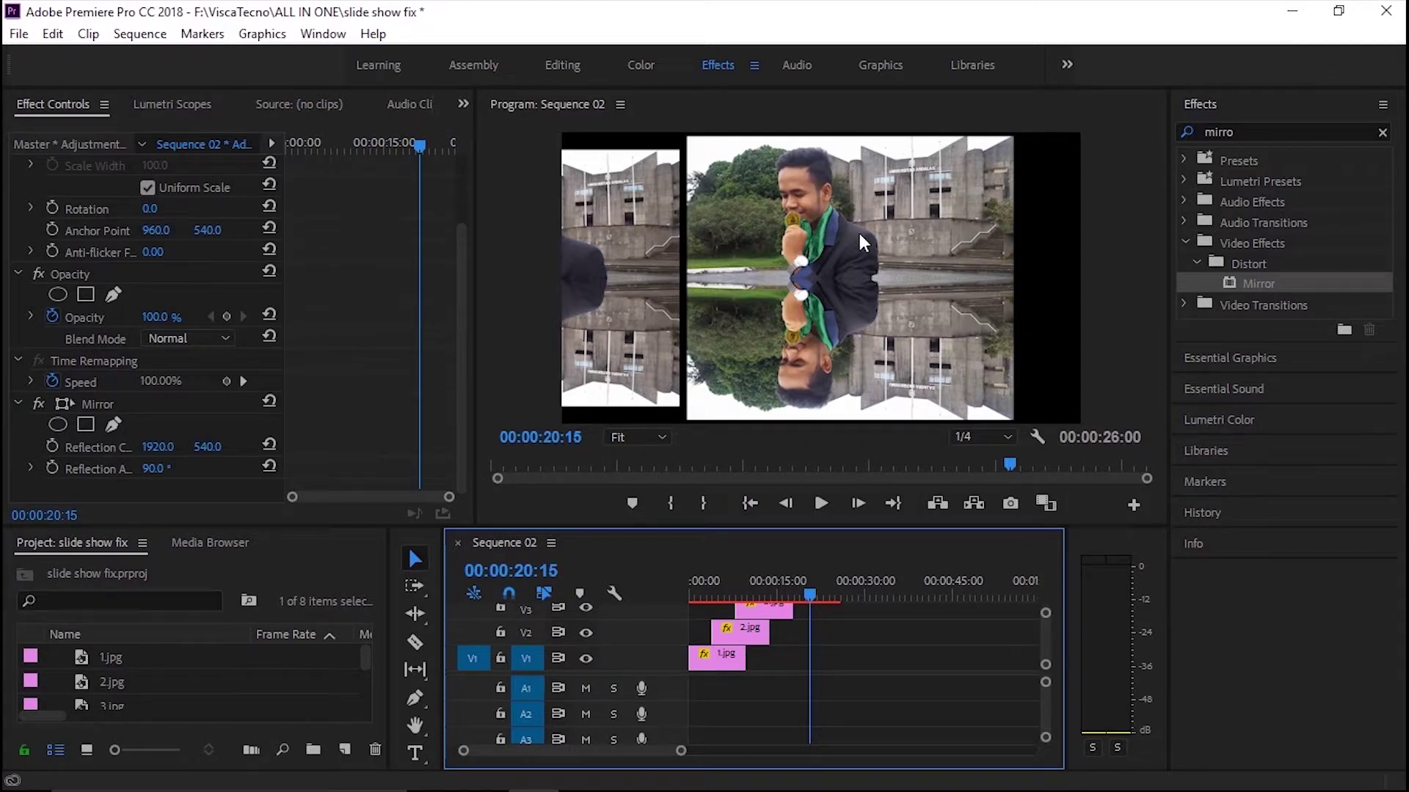
- Search the effects for 'blur' and apply Camera Blur to the Adjustment Layer
double_click(1265, 132)
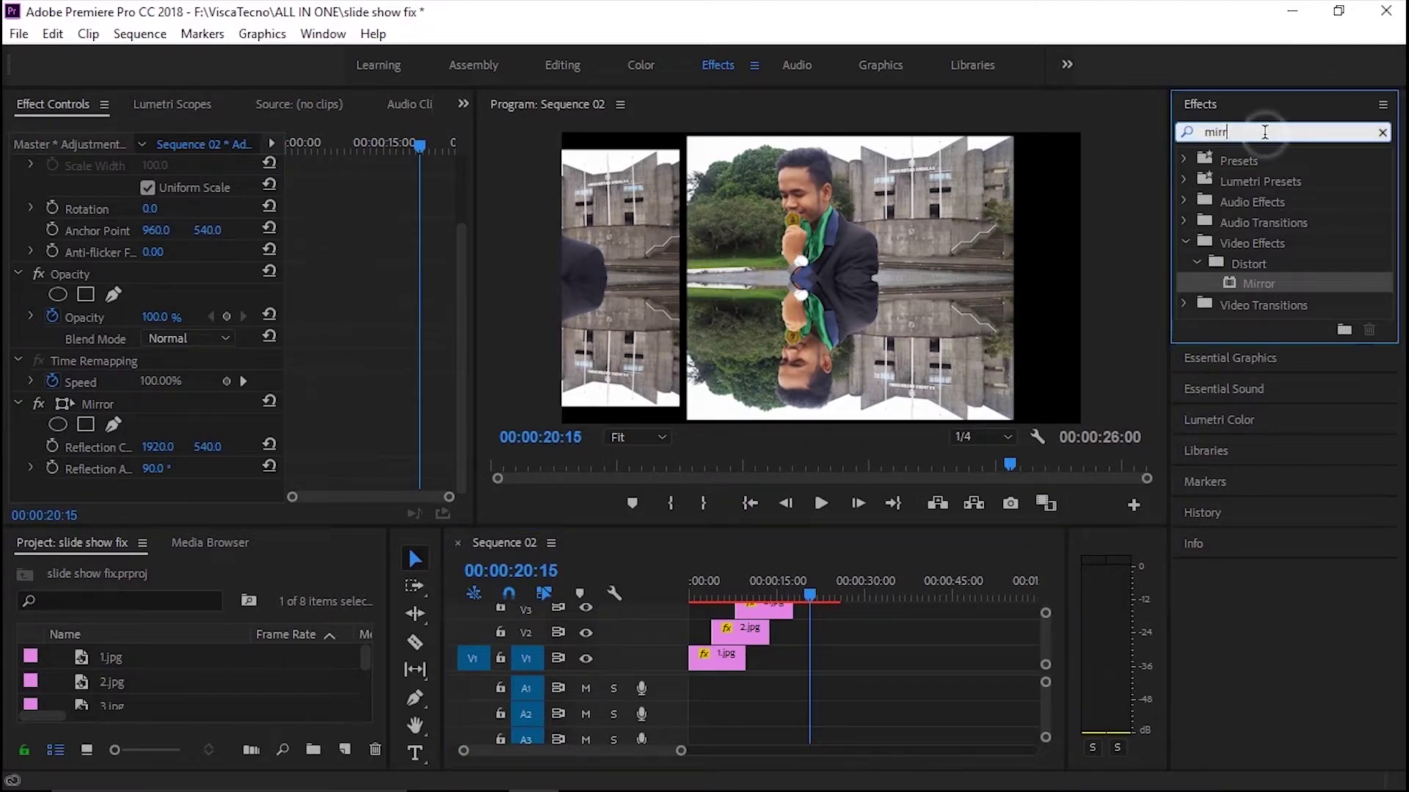
key("BackSpace")
type("blur")
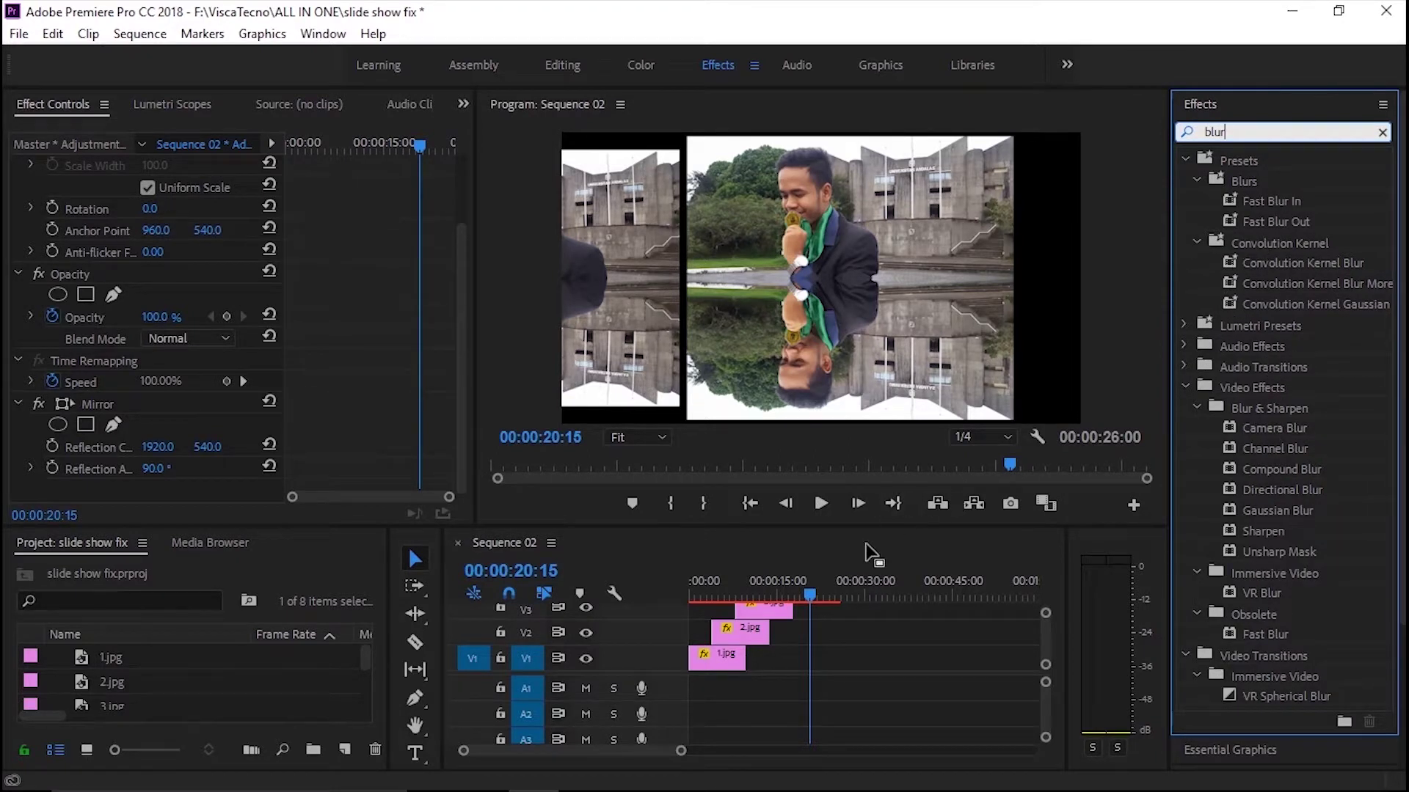
left_click_drag(840, 525, 825, 331)
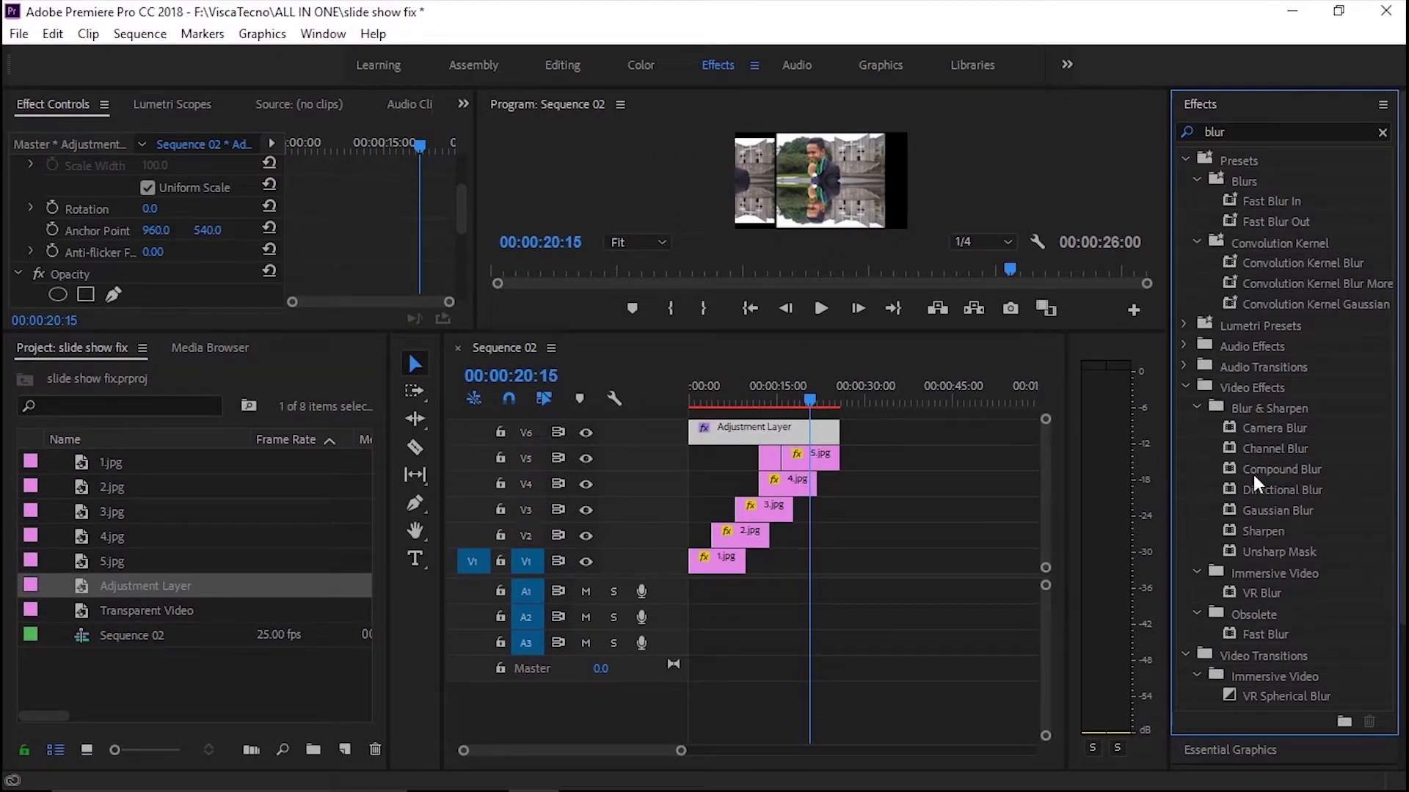
left_click_drag(1266, 425, 741, 440)
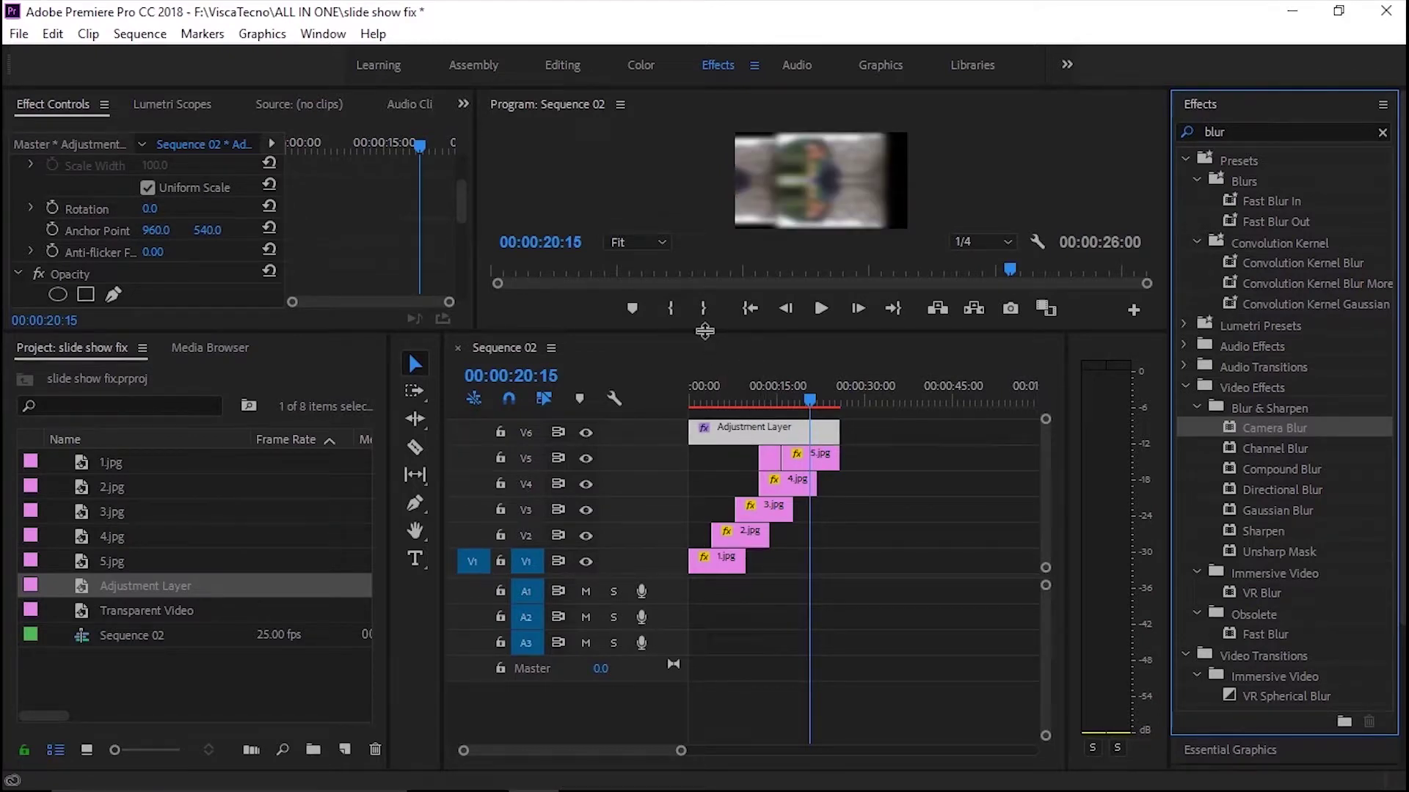
- Set Camera Blur's Percent Blur to 17
left_click_drag(704, 331, 698, 482)
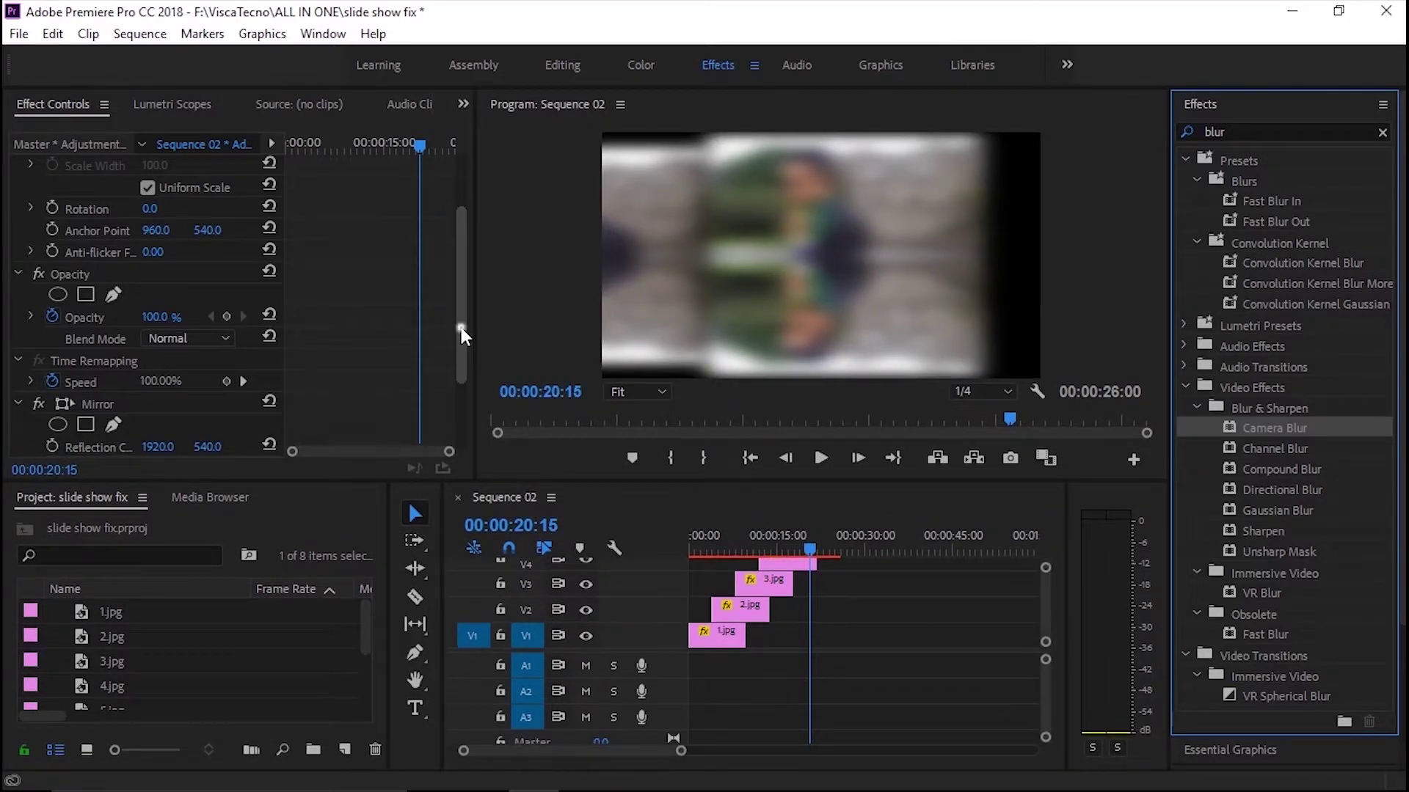
left_click_drag(461, 327, 474, 378)
left_click(169, 416)
left_click(168, 416)
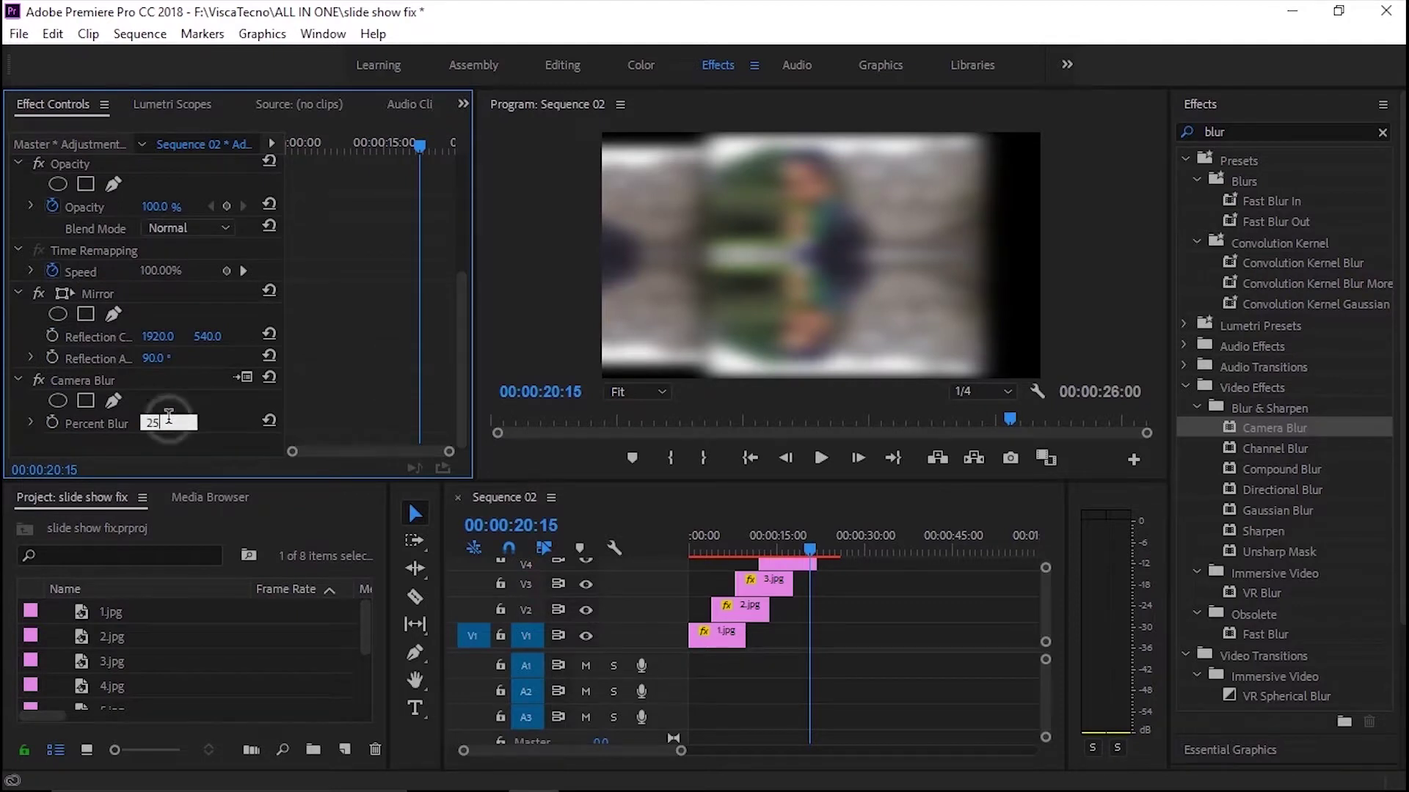
type("17")
key("Return")
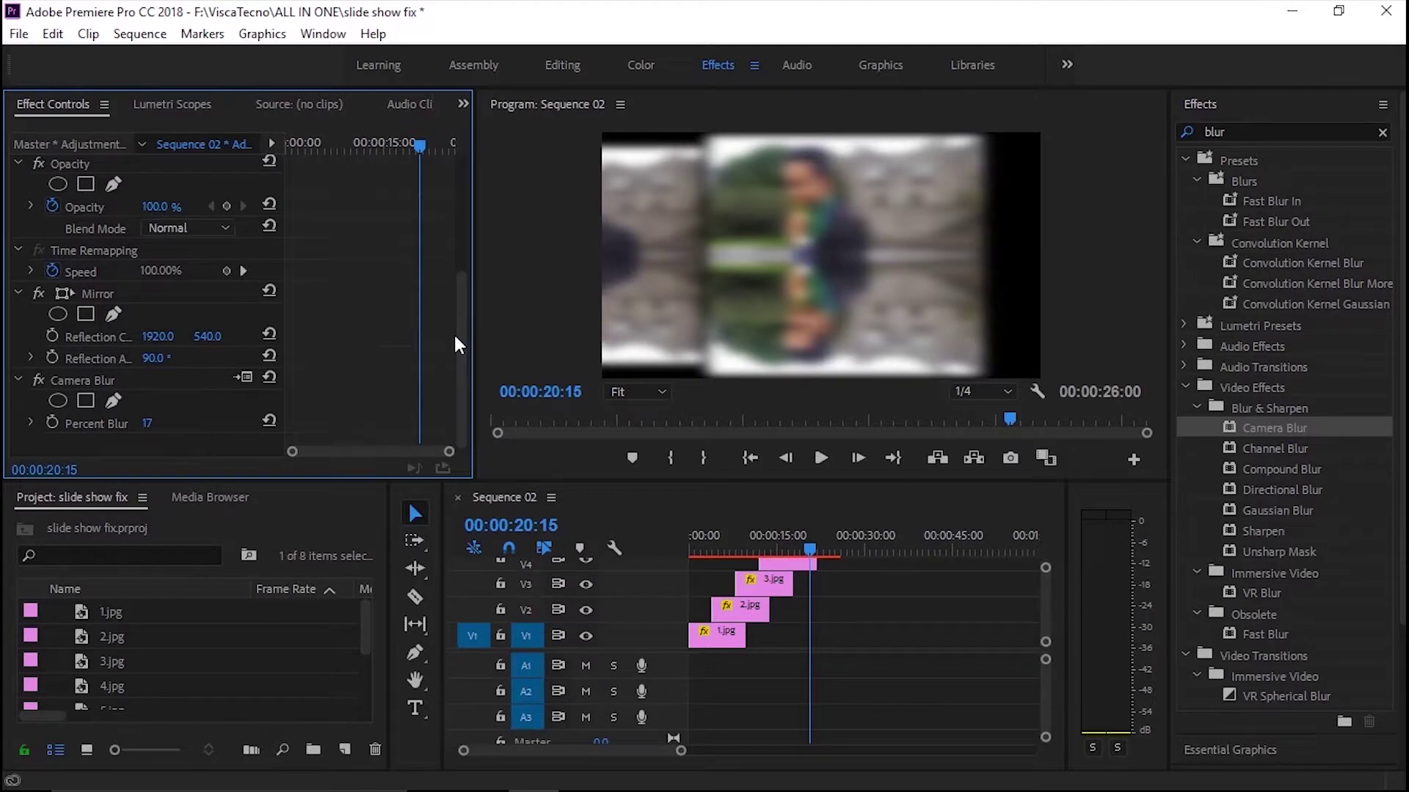
left_click_drag(454, 345, 457, 213)
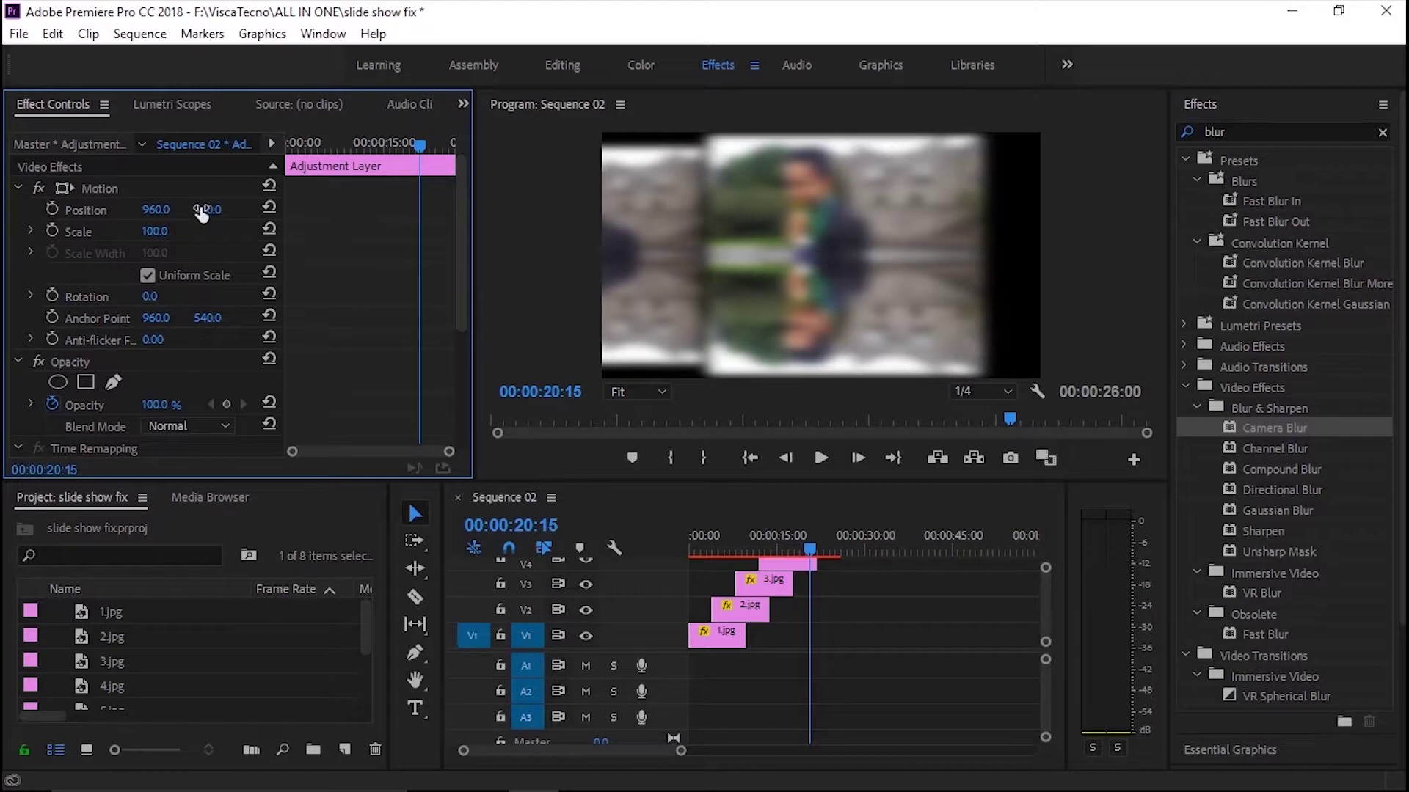
- Move the adjustment layer to Position 960, 1238 and preview the lowered reflection under the photos
left_click_drag(202, 213, 716, 213)
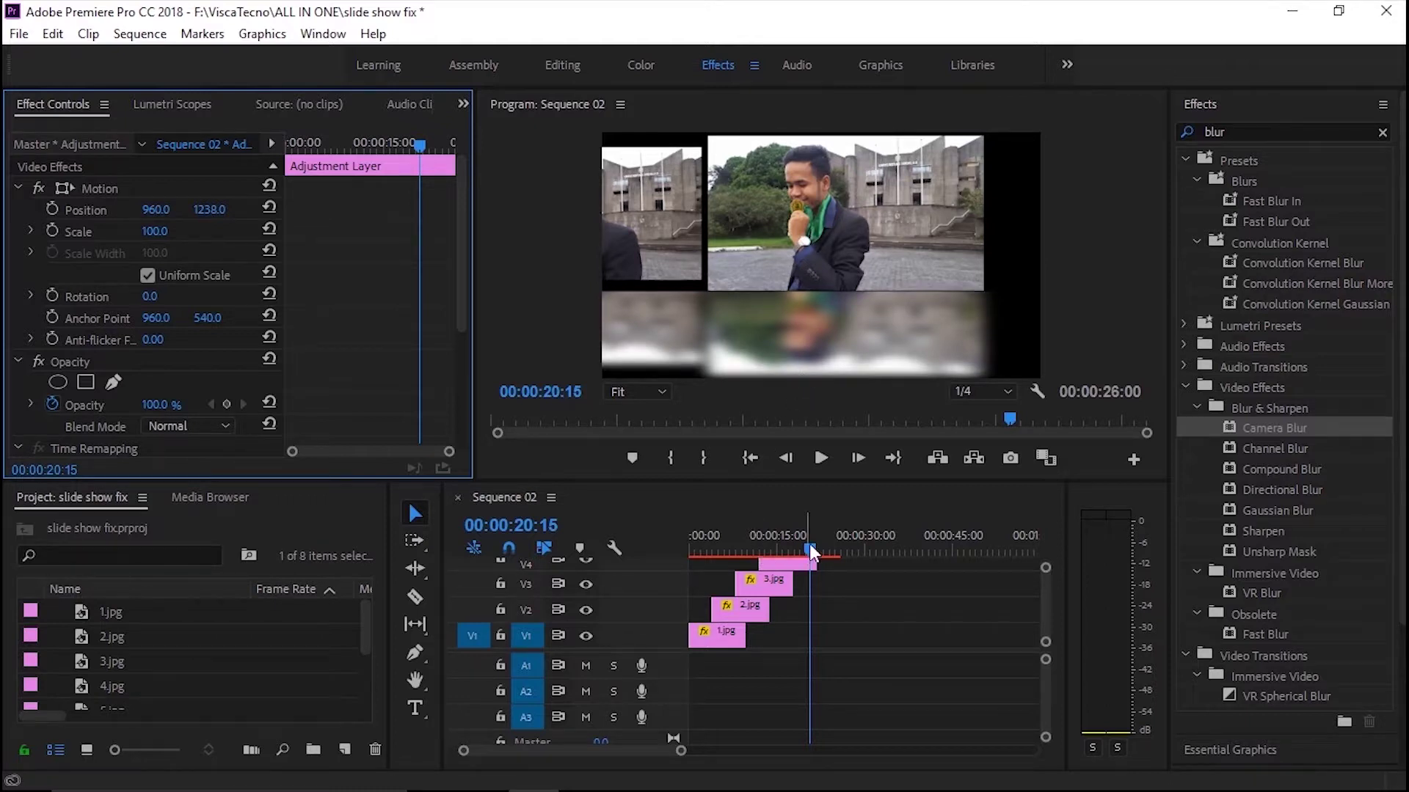
mouse_move(810, 551)
left_mouse_down()
mouse_move(697, 552)
mouse_move(794, 545)
left_mouse_up()
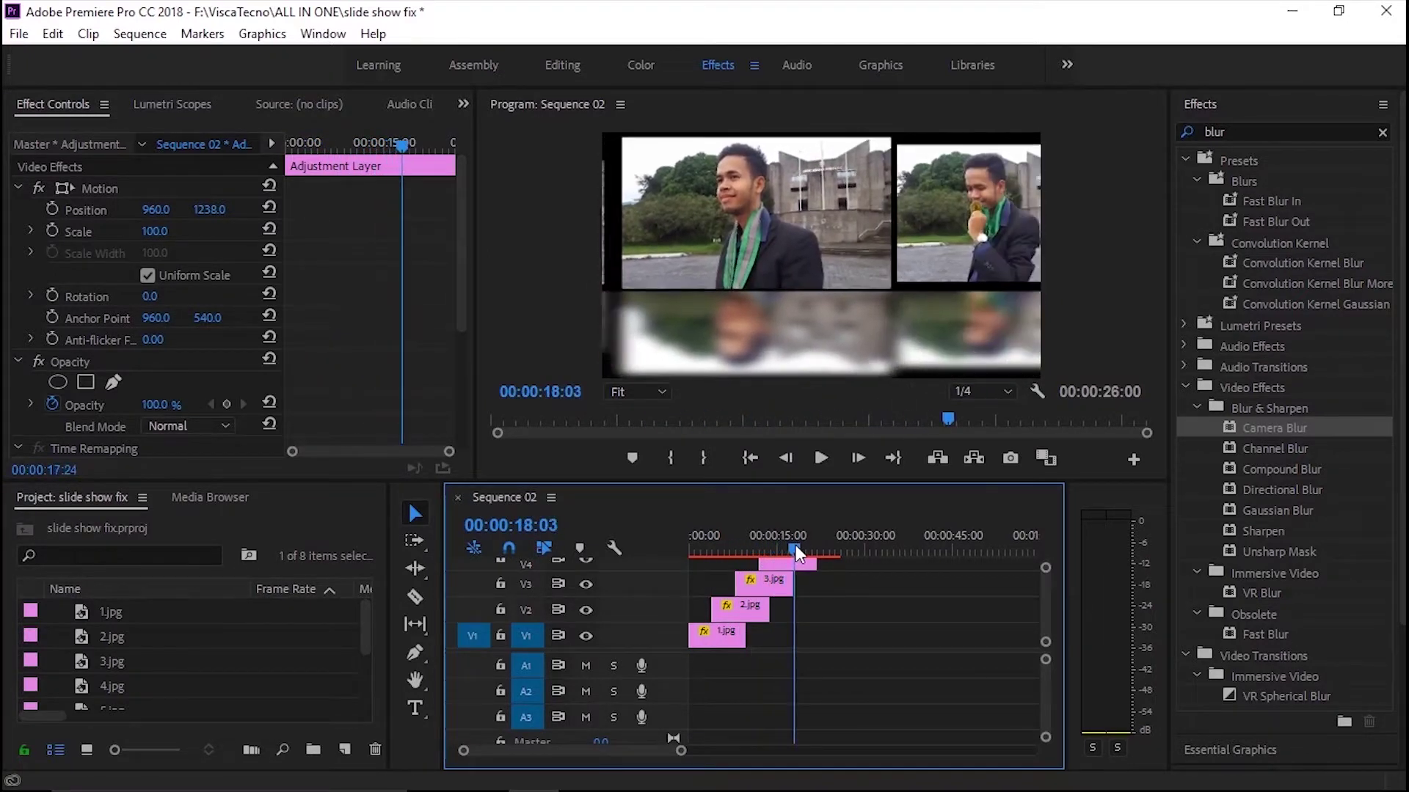
left_click(712, 571)
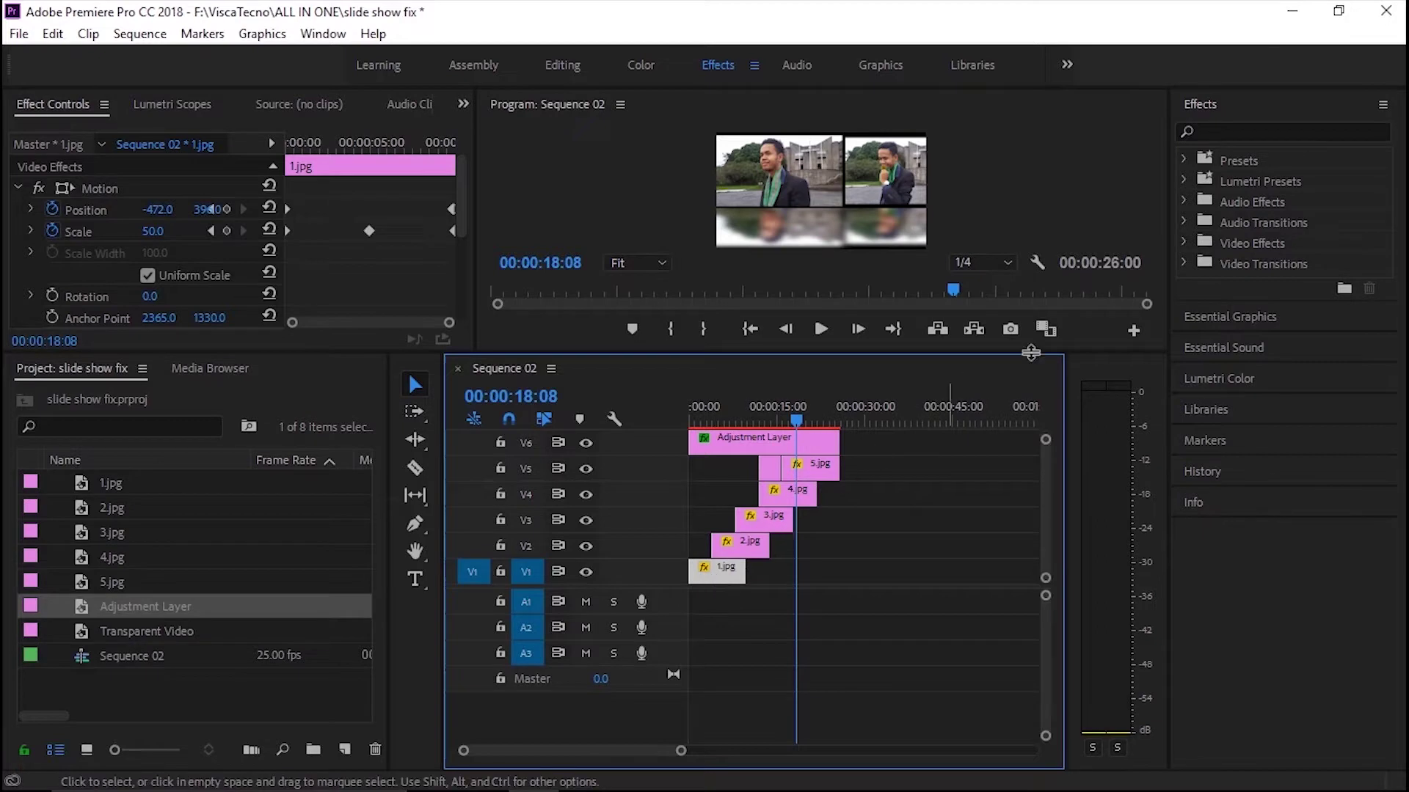
- Apply the Bevel Edges Thick preset to the 1.jpg clip
left_click(1204, 133)
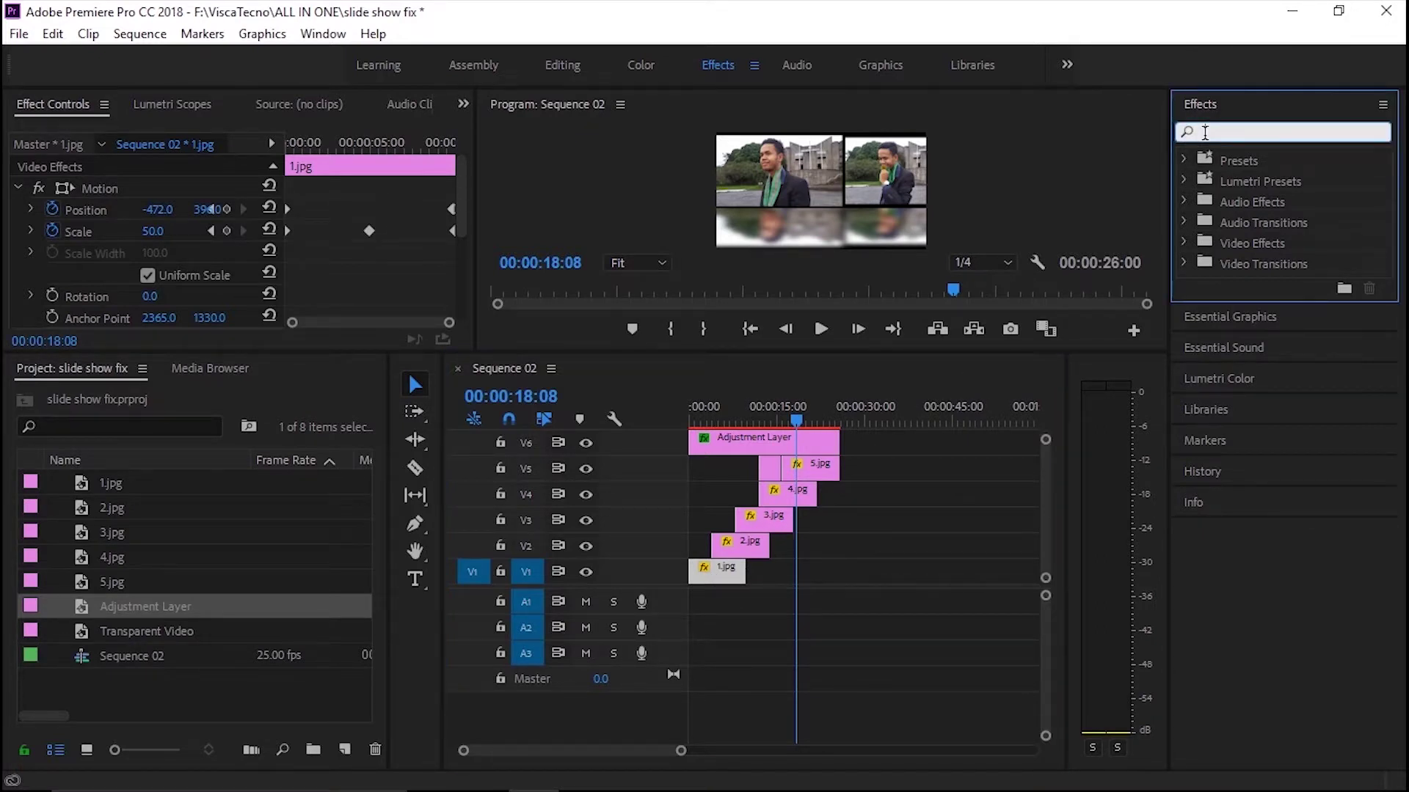
type("bevel")
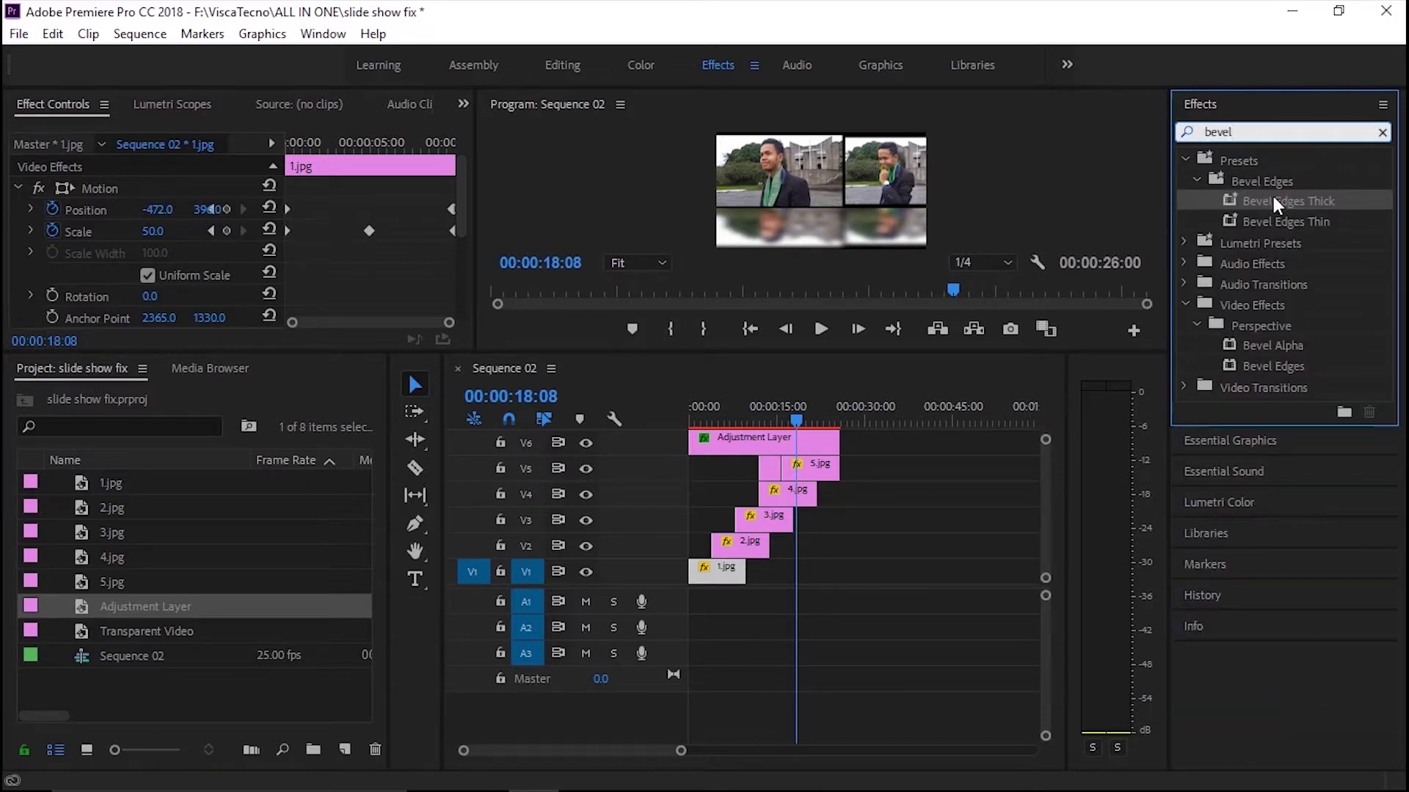
left_click_drag(1274, 200, 717, 577)
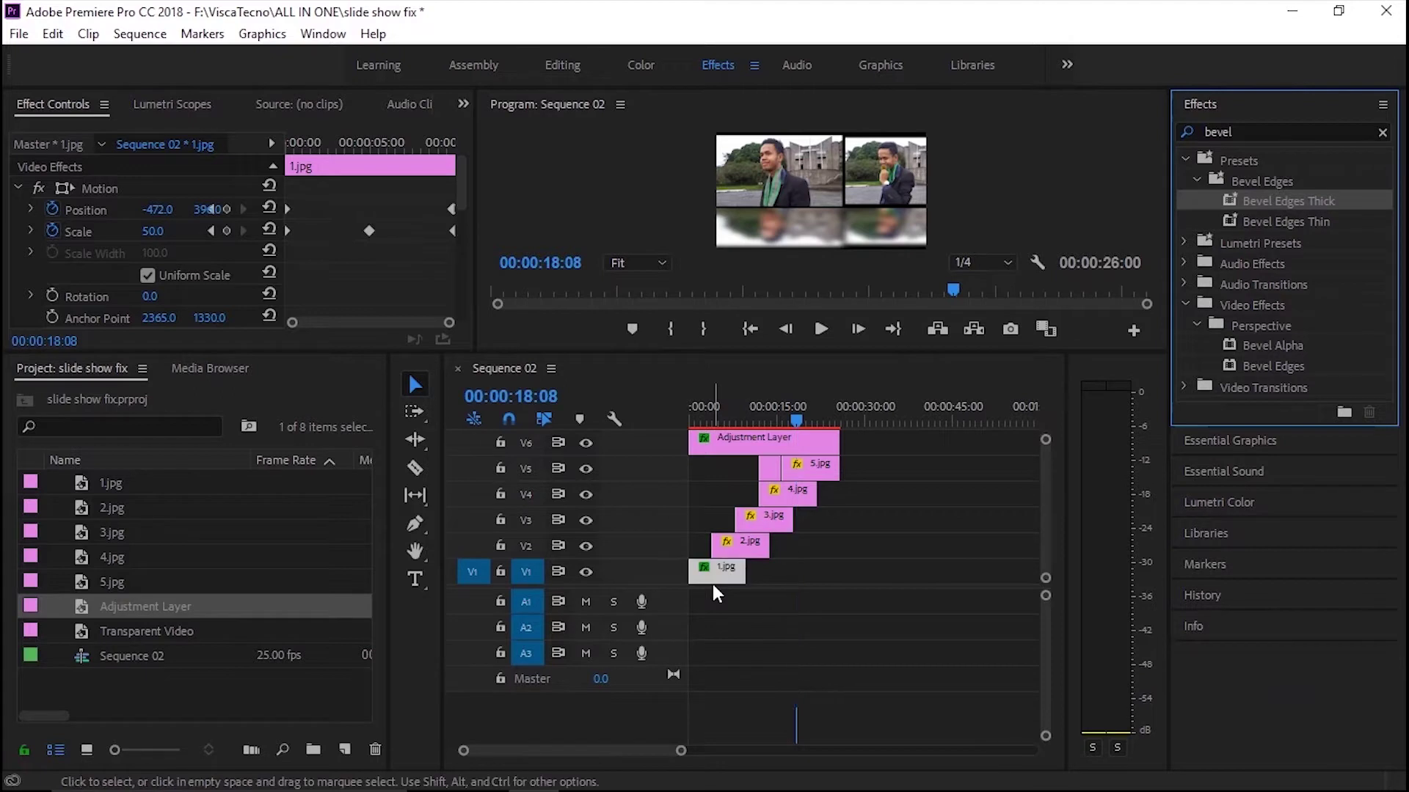
- Set the bevel Edge Thickness to 0.15, then reduce it to 0.04 at 00:00:05:16
scroll(176, 228, "down", 5)
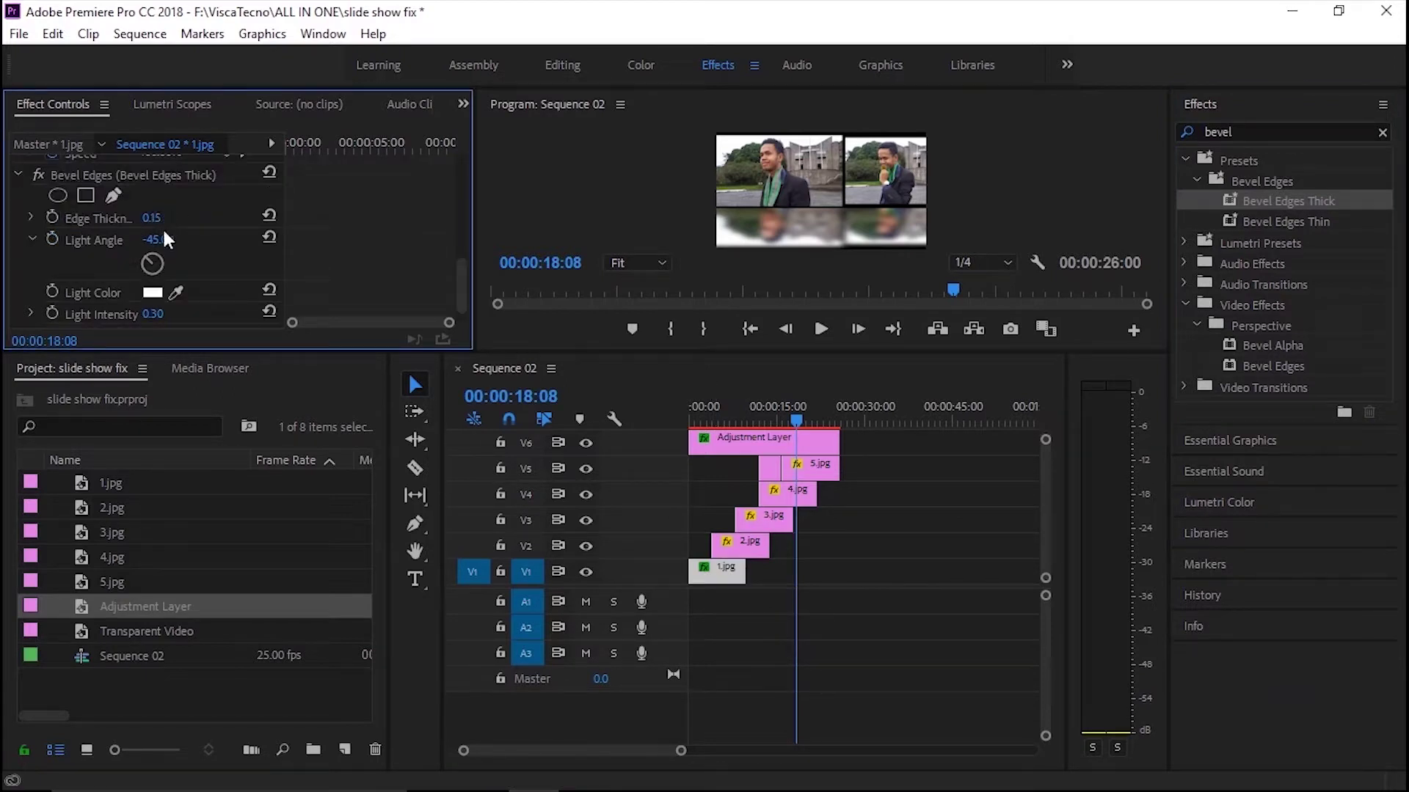
left_click(157, 220)
type("0.15")
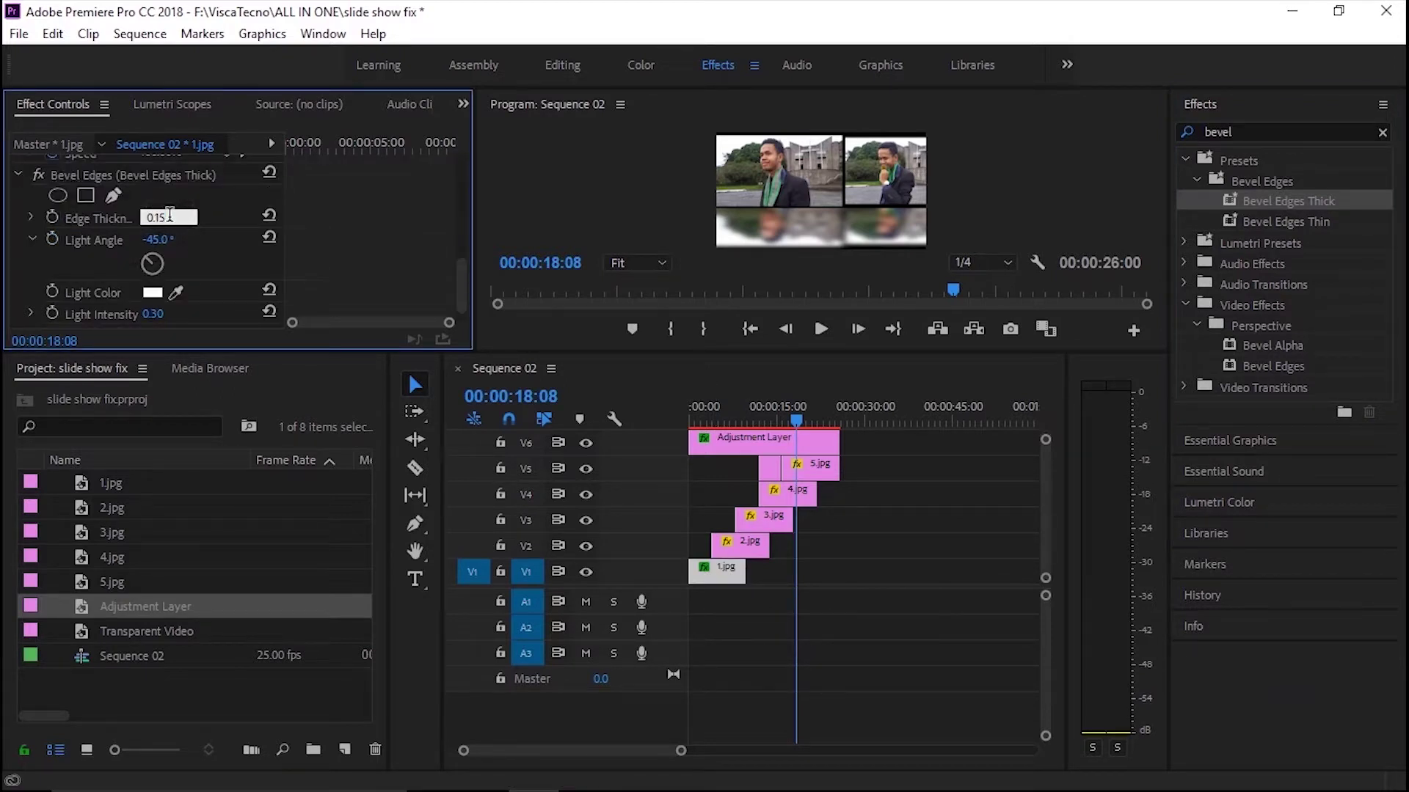
left_click(797, 417)
left_click_drag(797, 416, 724, 419)
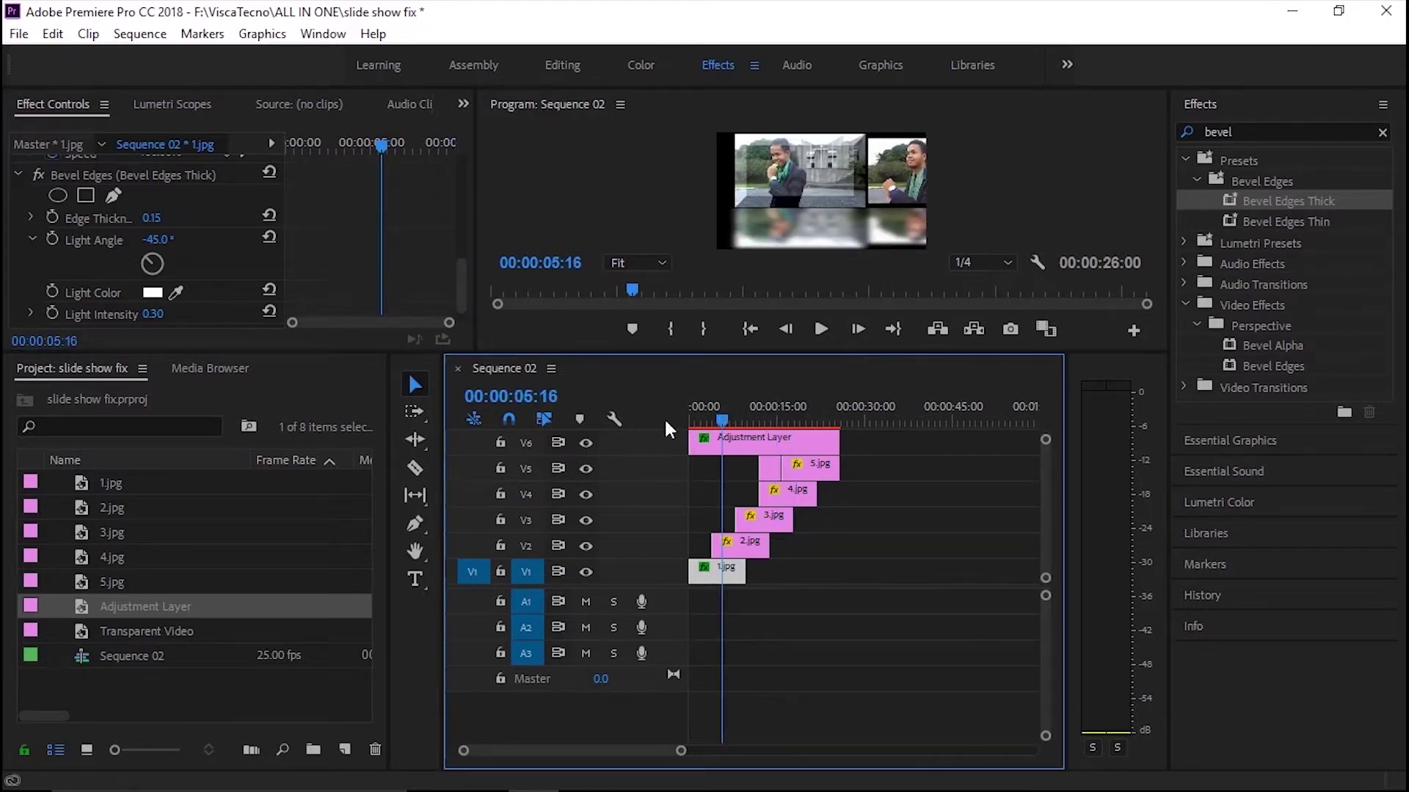
left_click(152, 218)
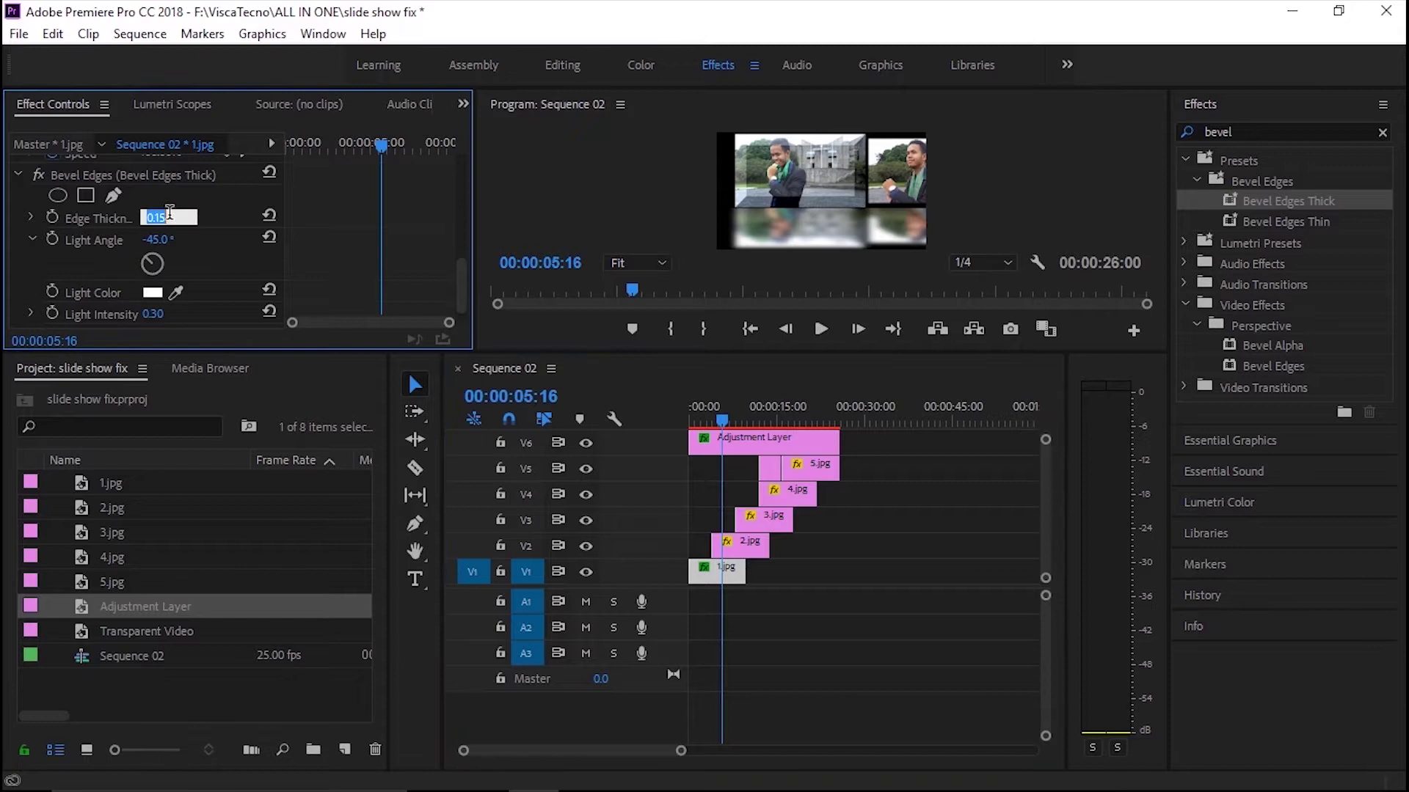
type("0.04")
key("Return")
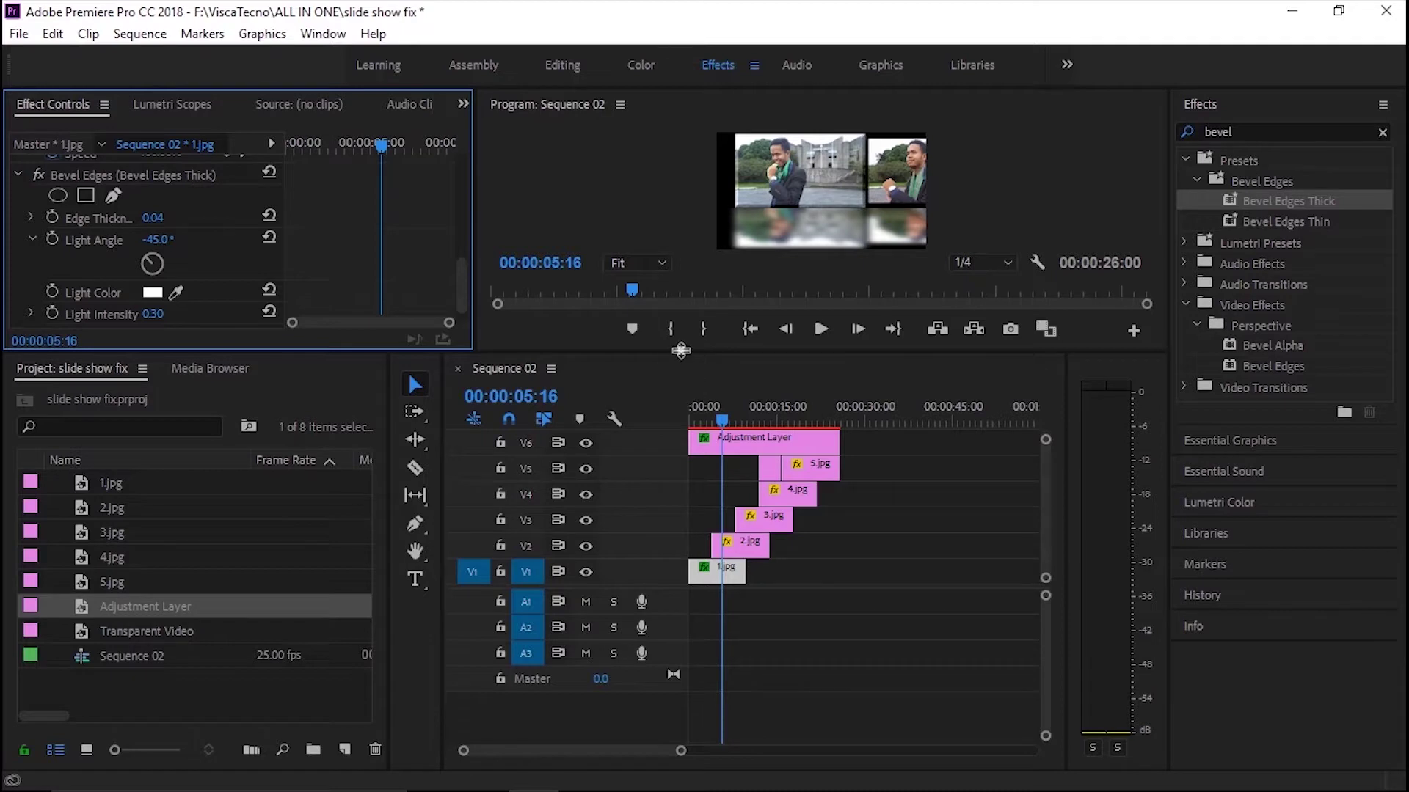
left_click_drag(683, 357, 686, 512)
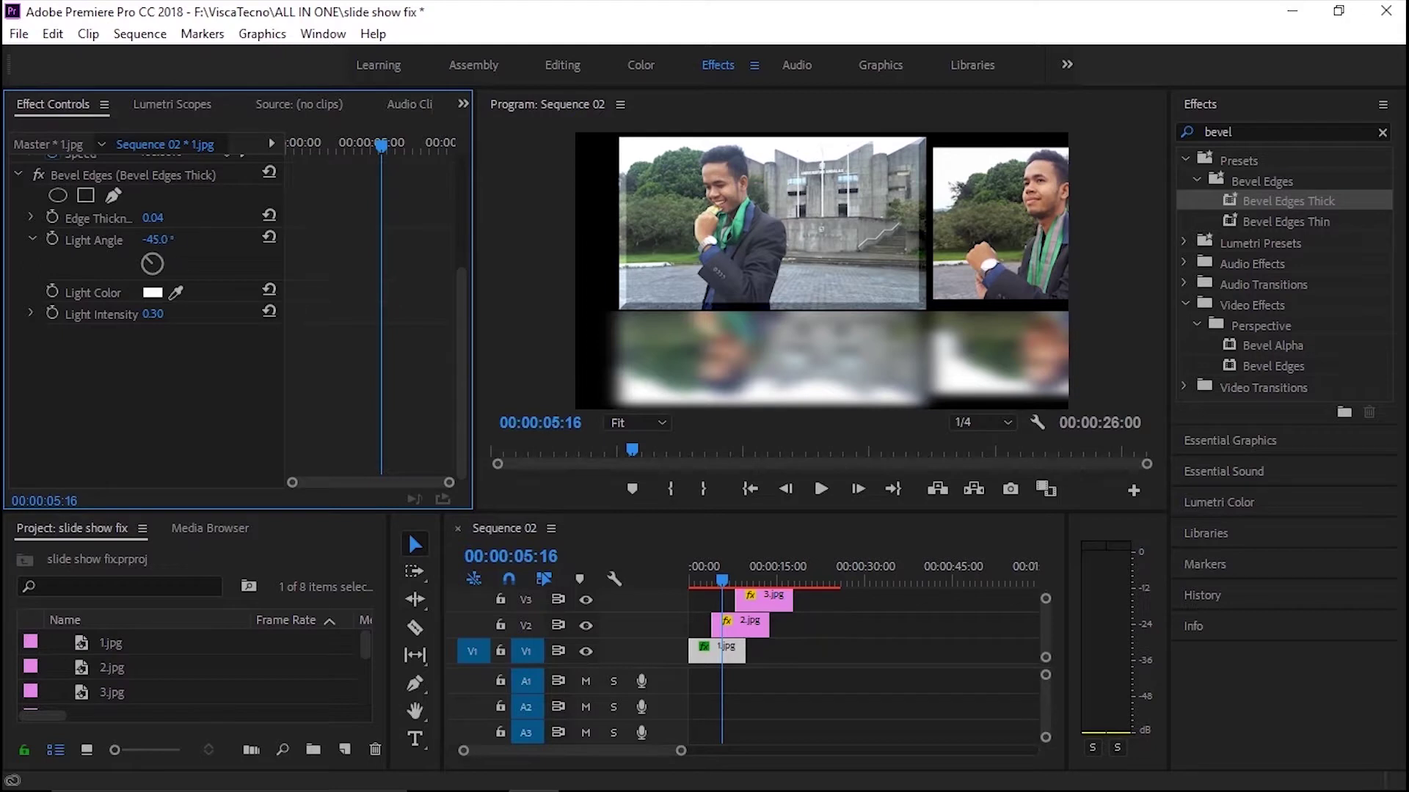
- Set the Bevel Edges Light Angle to -60° and Light Intensity to 0.40
left_click(174, 235)
left_click(166, 239)
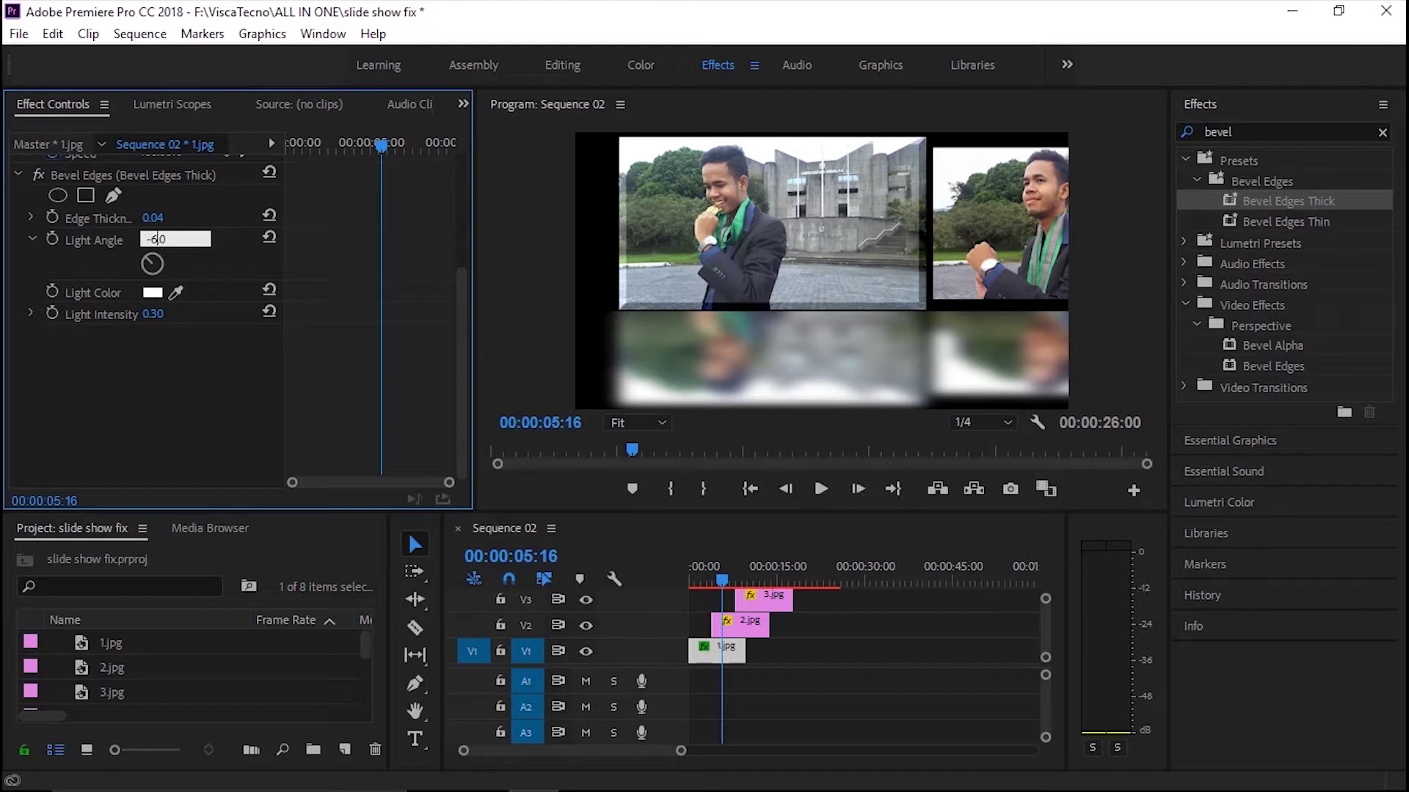
key("Return")
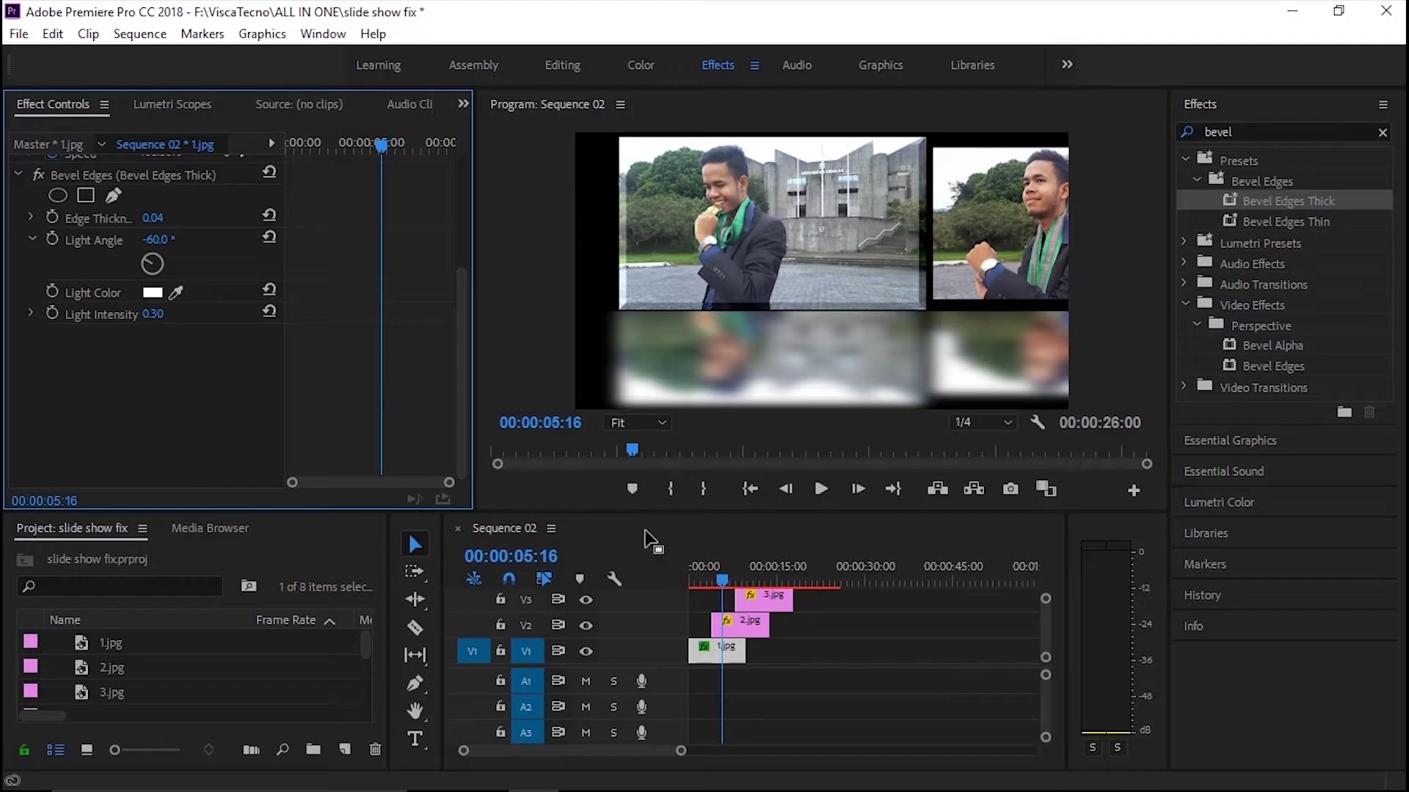
left_click(165, 309)
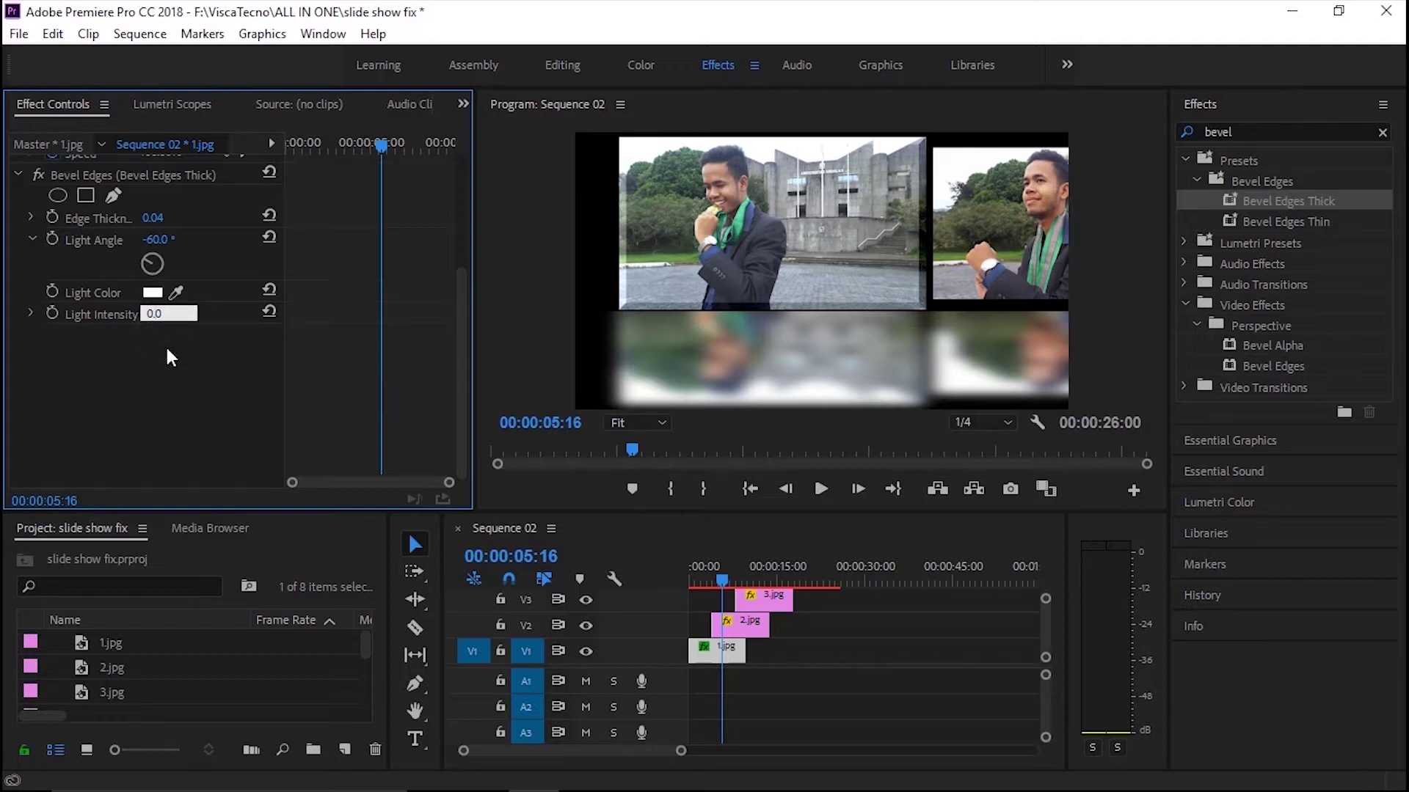
key("BackSpace")
type("4")
key("Return")
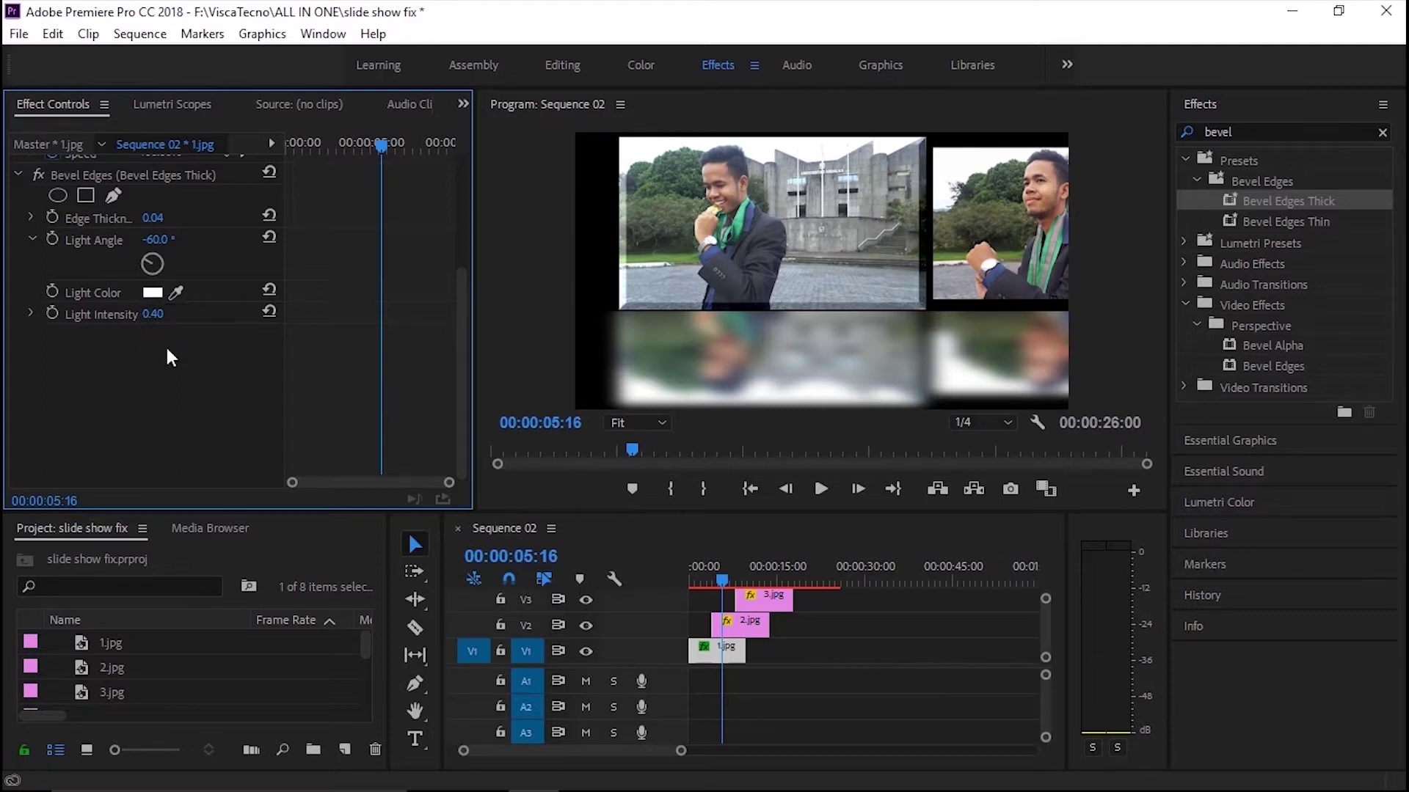
mouse_move(154, 314)
left_mouse_down()
mouse_move(103, 314)
mouse_move(176, 314)
mouse_move(132, 314)
left_mouse_up()
- Copy the 1.jpg clip along with its bevel effect settings
left_click_drag(734, 518, 734, 394)
left_click(711, 590)
right_click(710, 589)
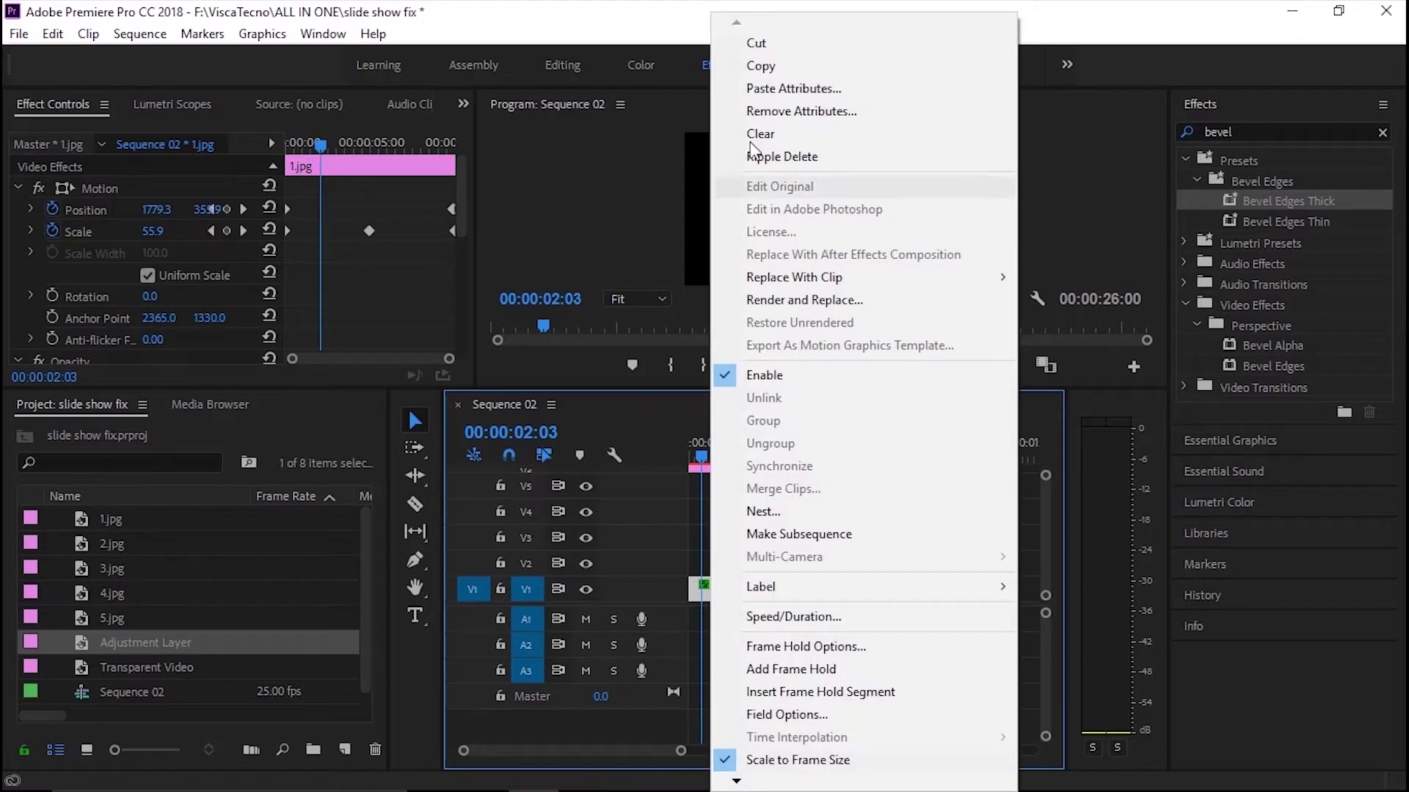
left_click(759, 67)
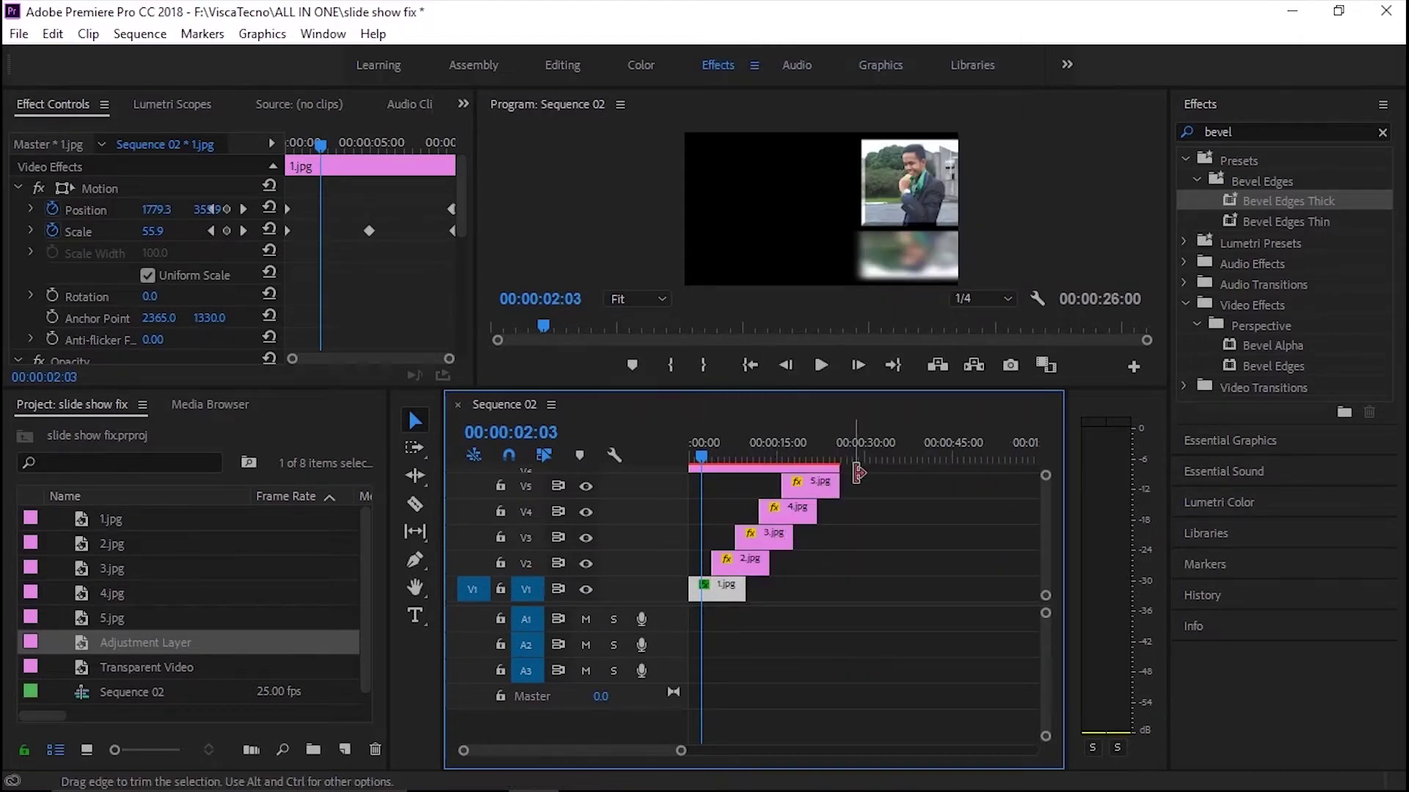
- Paste 1.jpg's Bevel Edges attributes onto clips 2.jpg through 5.jpg and scrub to check
left_click_drag(865, 490, 760, 544)
right_click(791, 514)
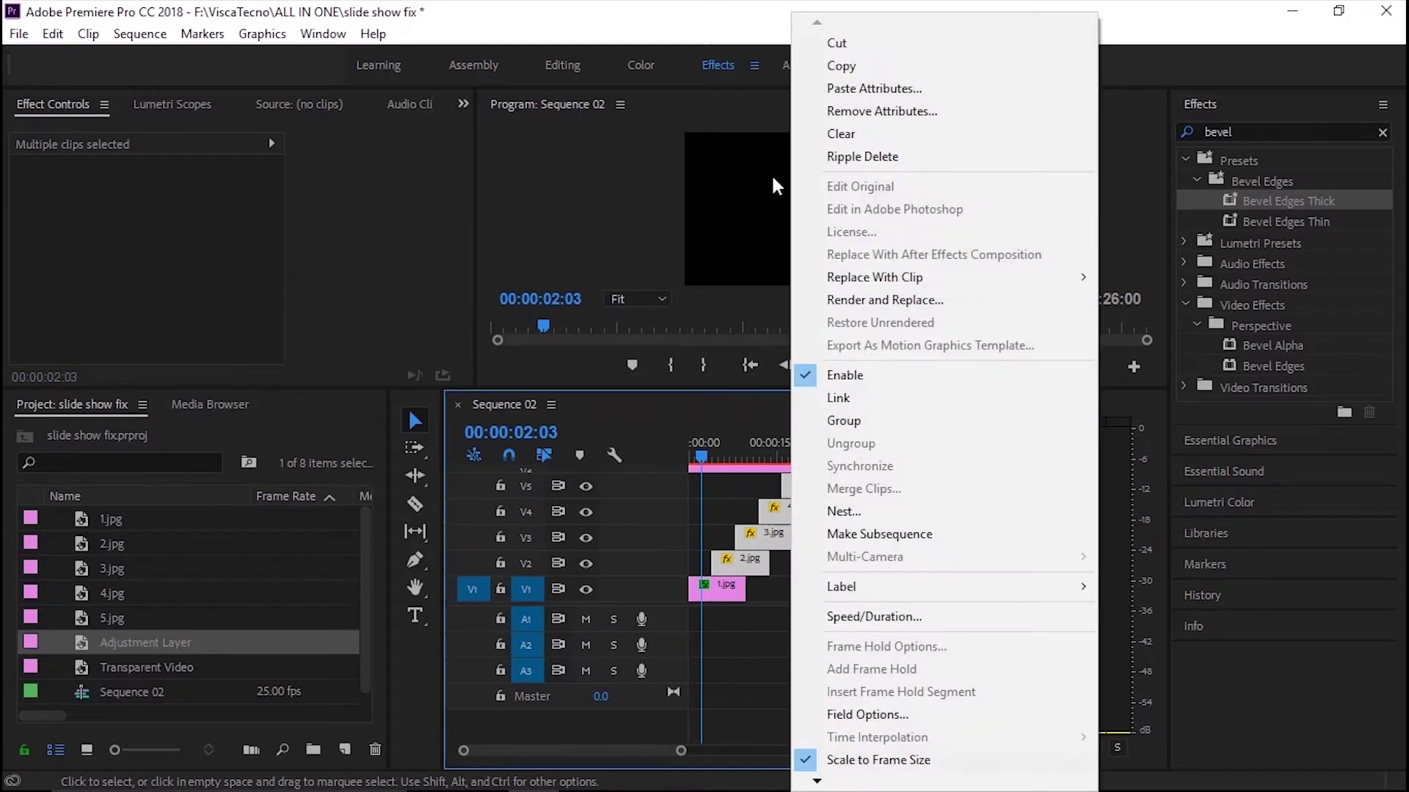
left_click(832, 89)
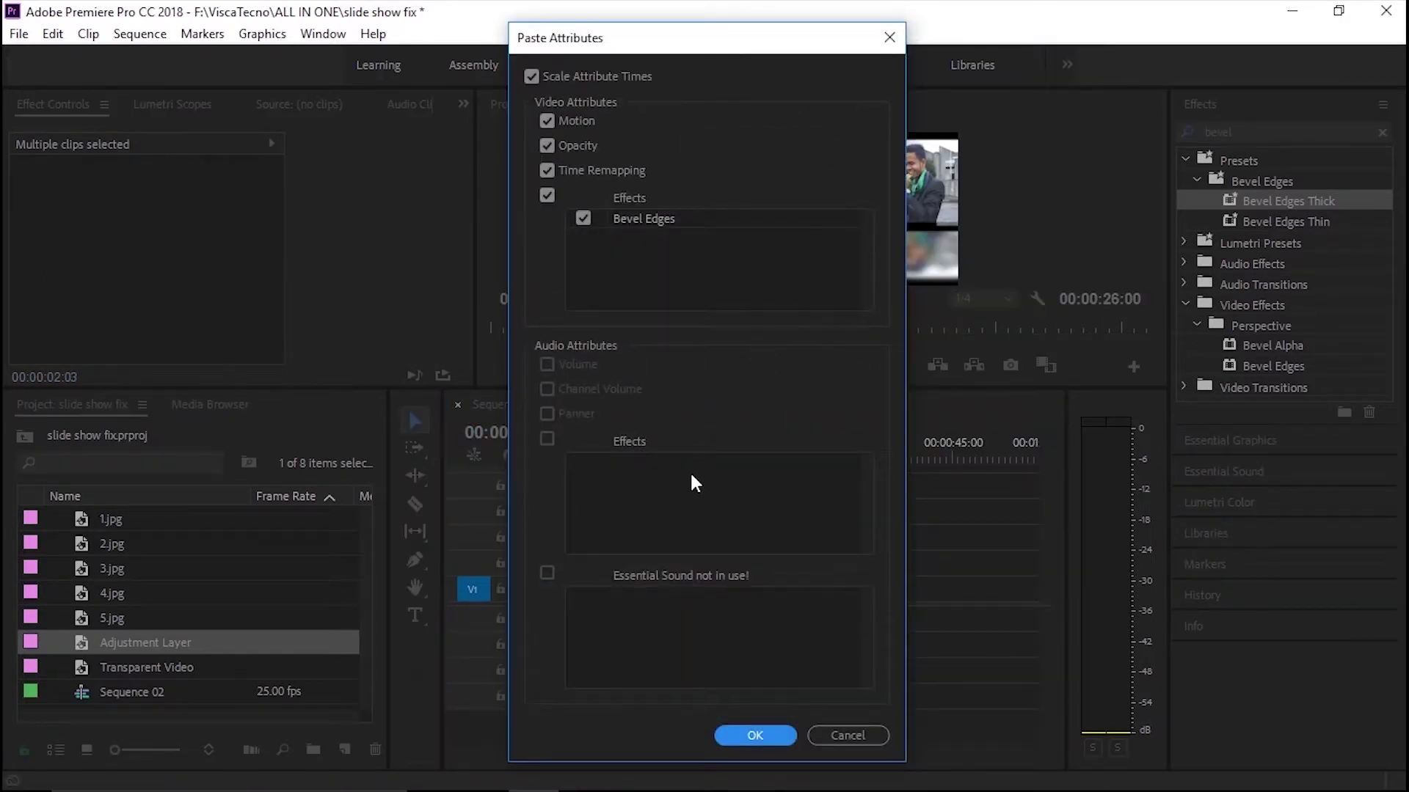
left_click(742, 734)
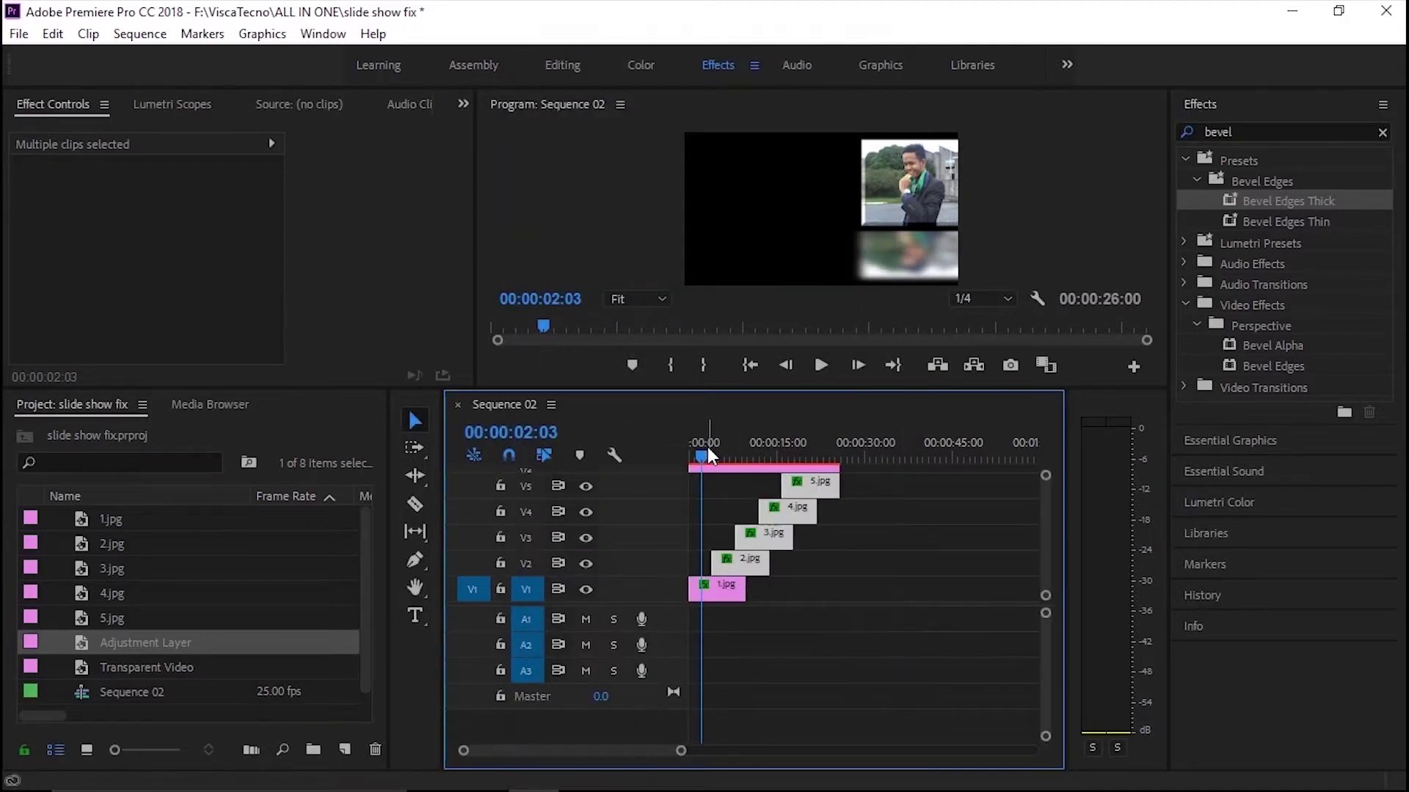
left_click_drag(706, 449, 827, 480)
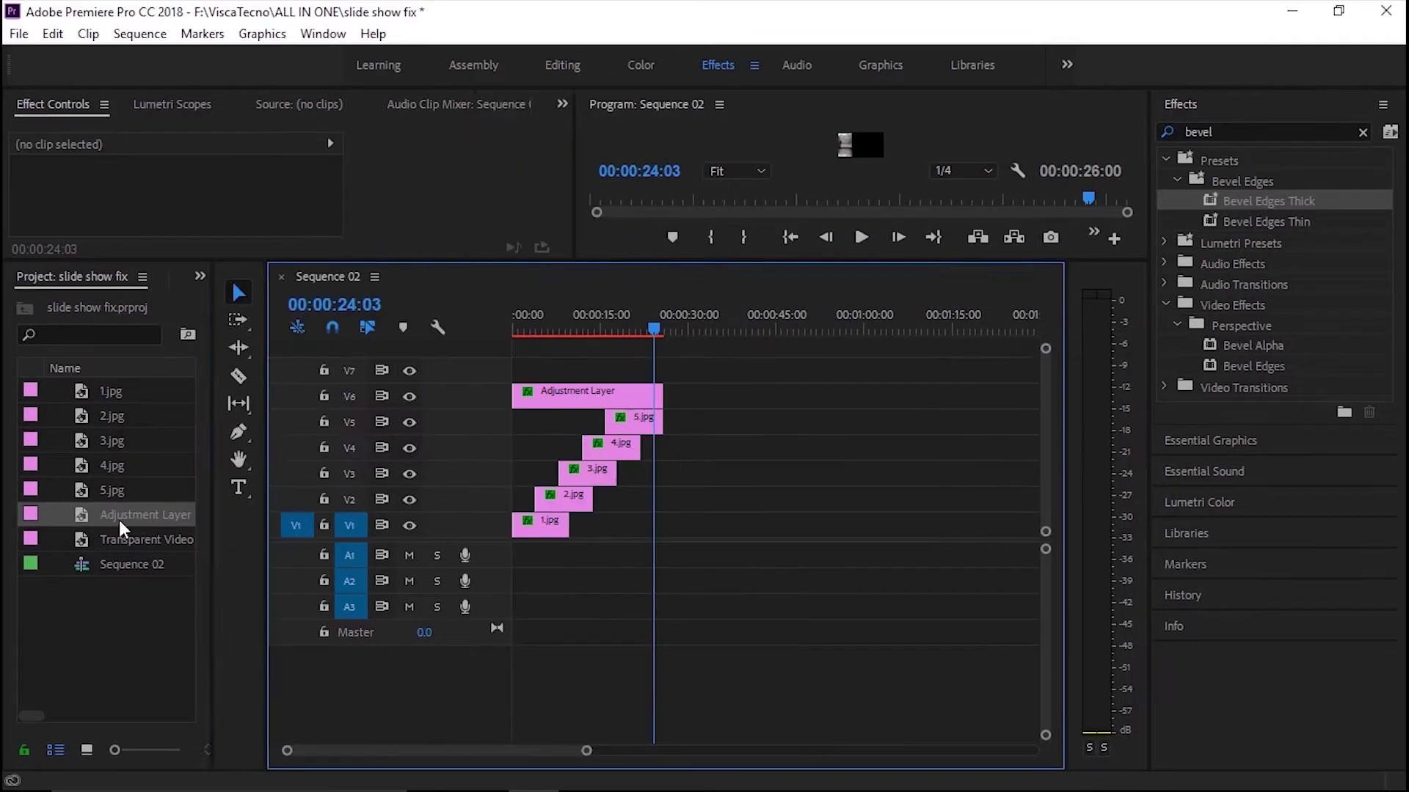
- Drop an Adjustment Layer onto new track V7 and apply the Adjust > Levels effect to it
left_click_drag(145, 519, 522, 366)
left_click(1235, 132)
key("BackSpace")
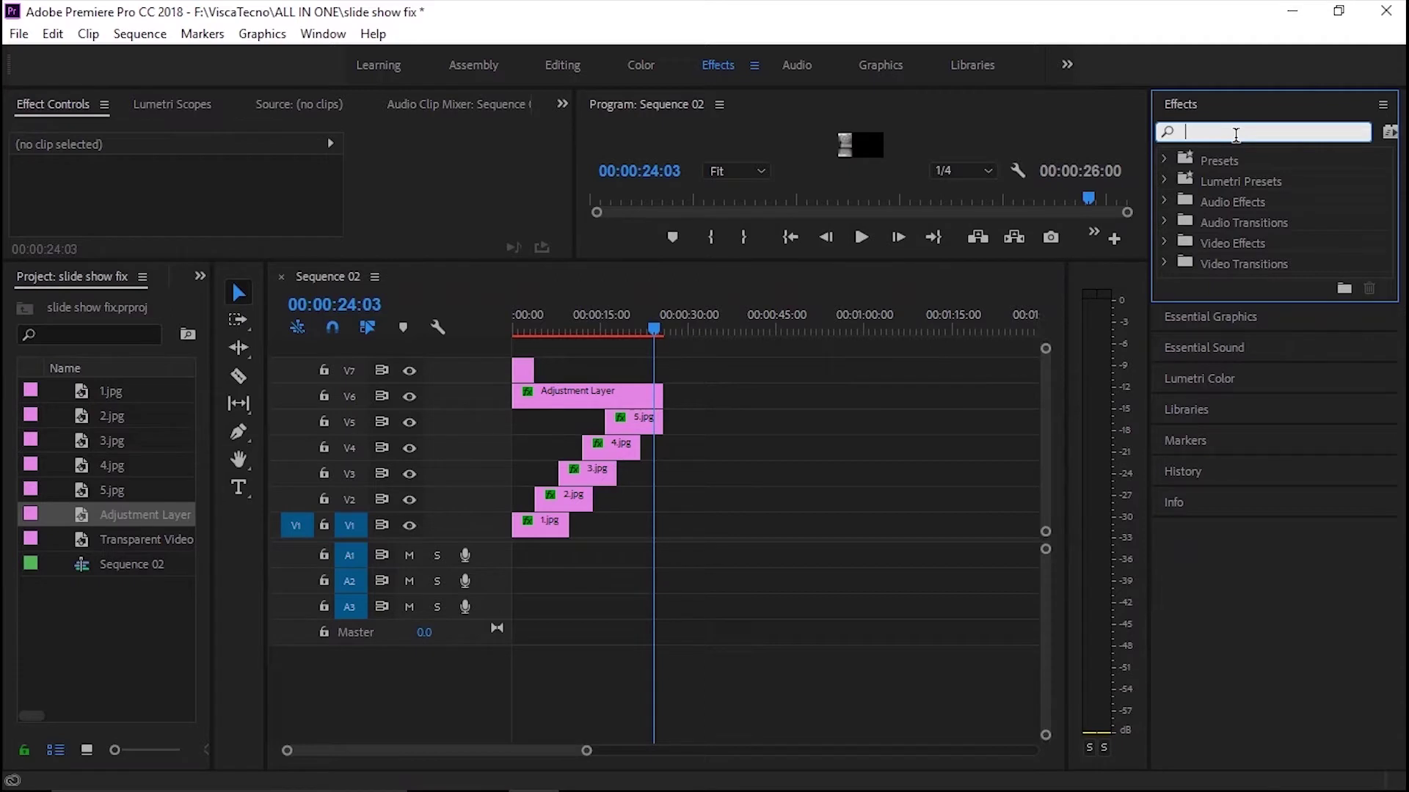
type("level")
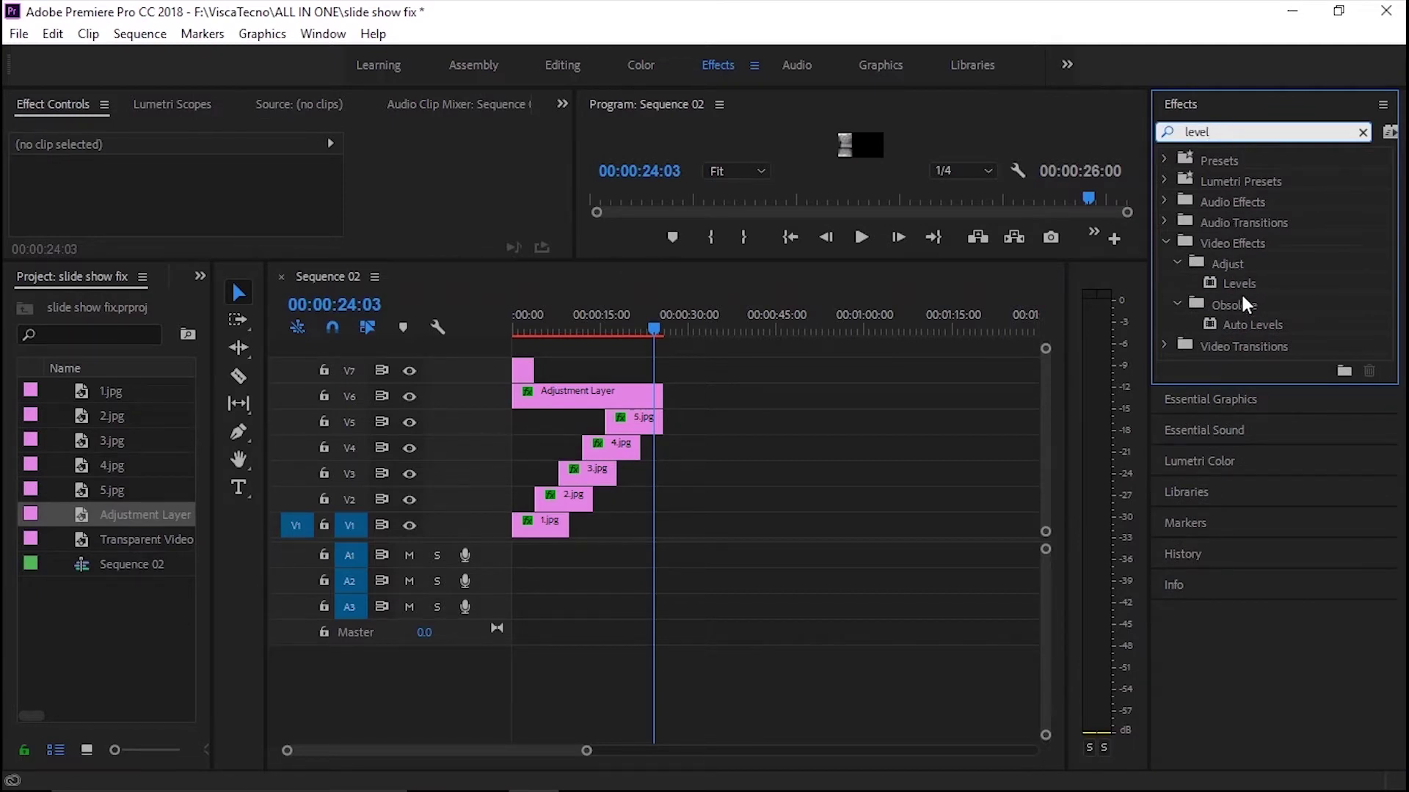
left_click_drag(1237, 284, 663, 371)
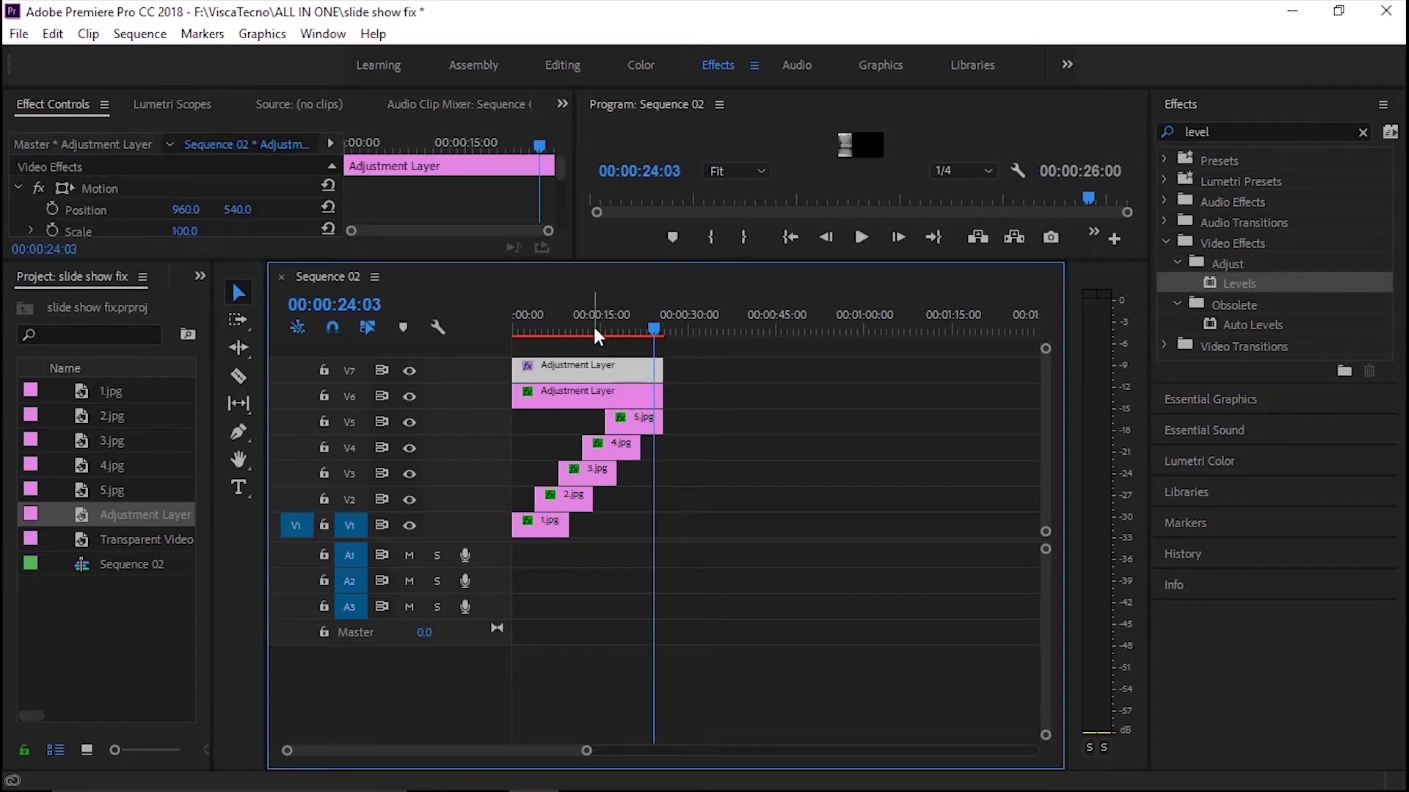
left_click(592, 326)
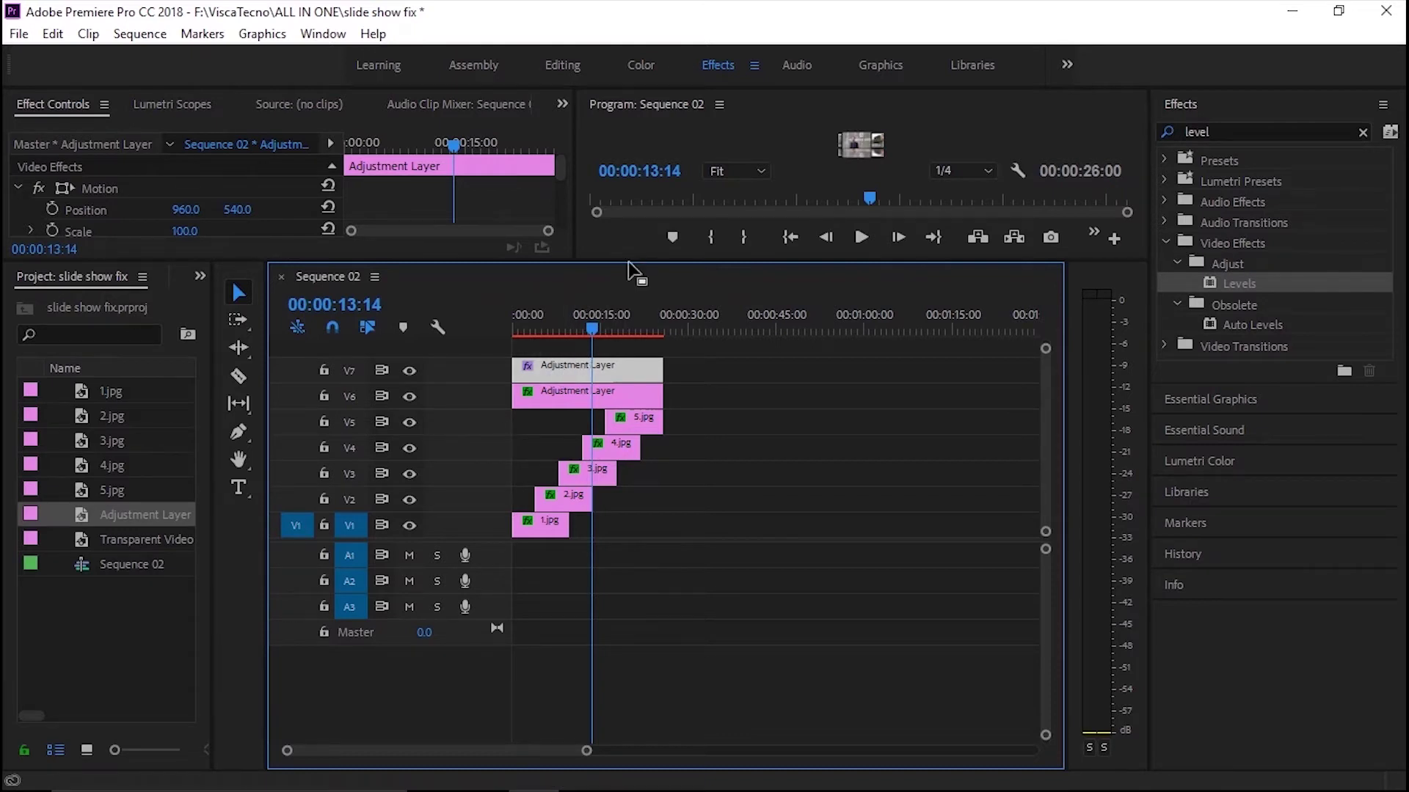
left_click_drag(629, 268, 619, 490)
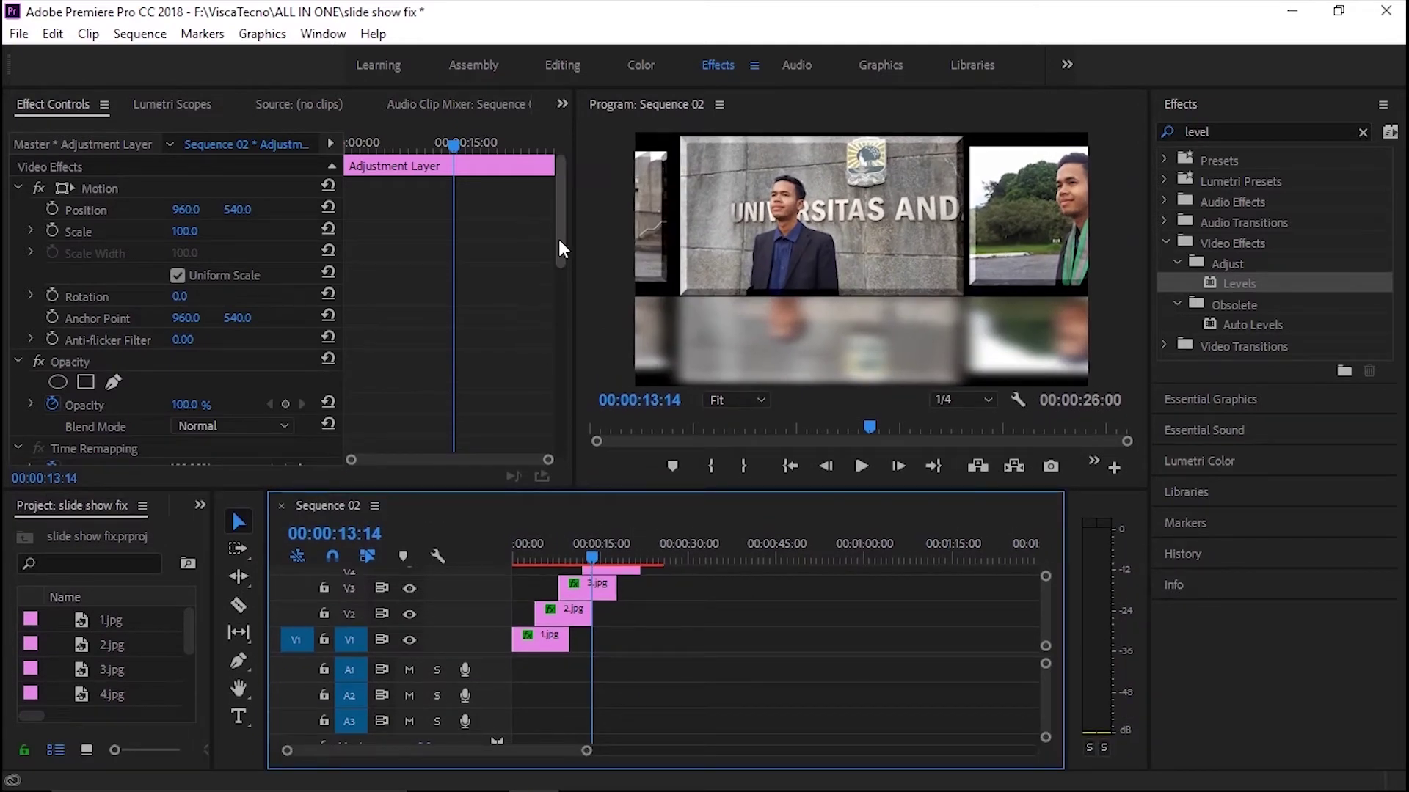
- Open the Levels Setup dialog, move it off the preview, and begin retyping the white input level
left_click_drag(557, 239, 558, 336)
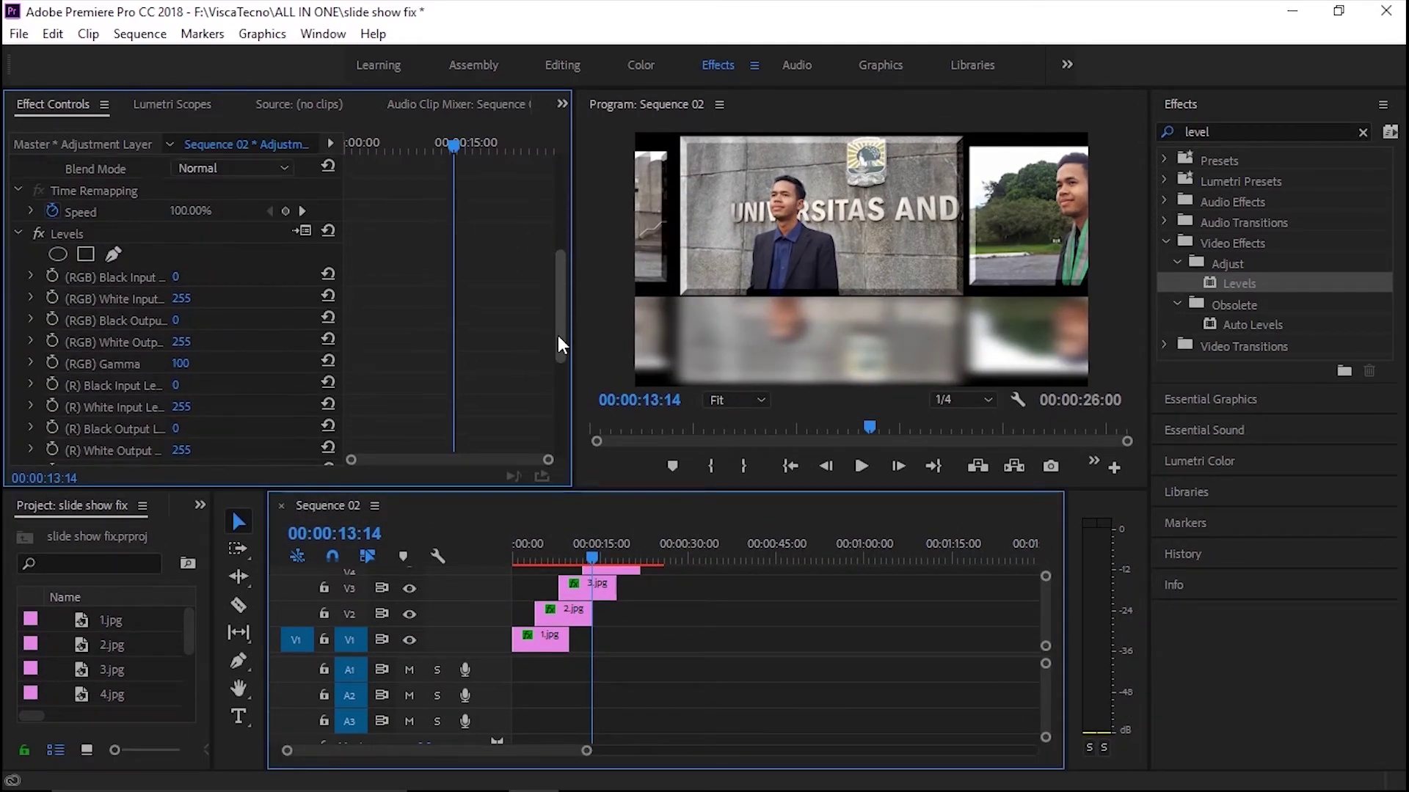
left_click(303, 228)
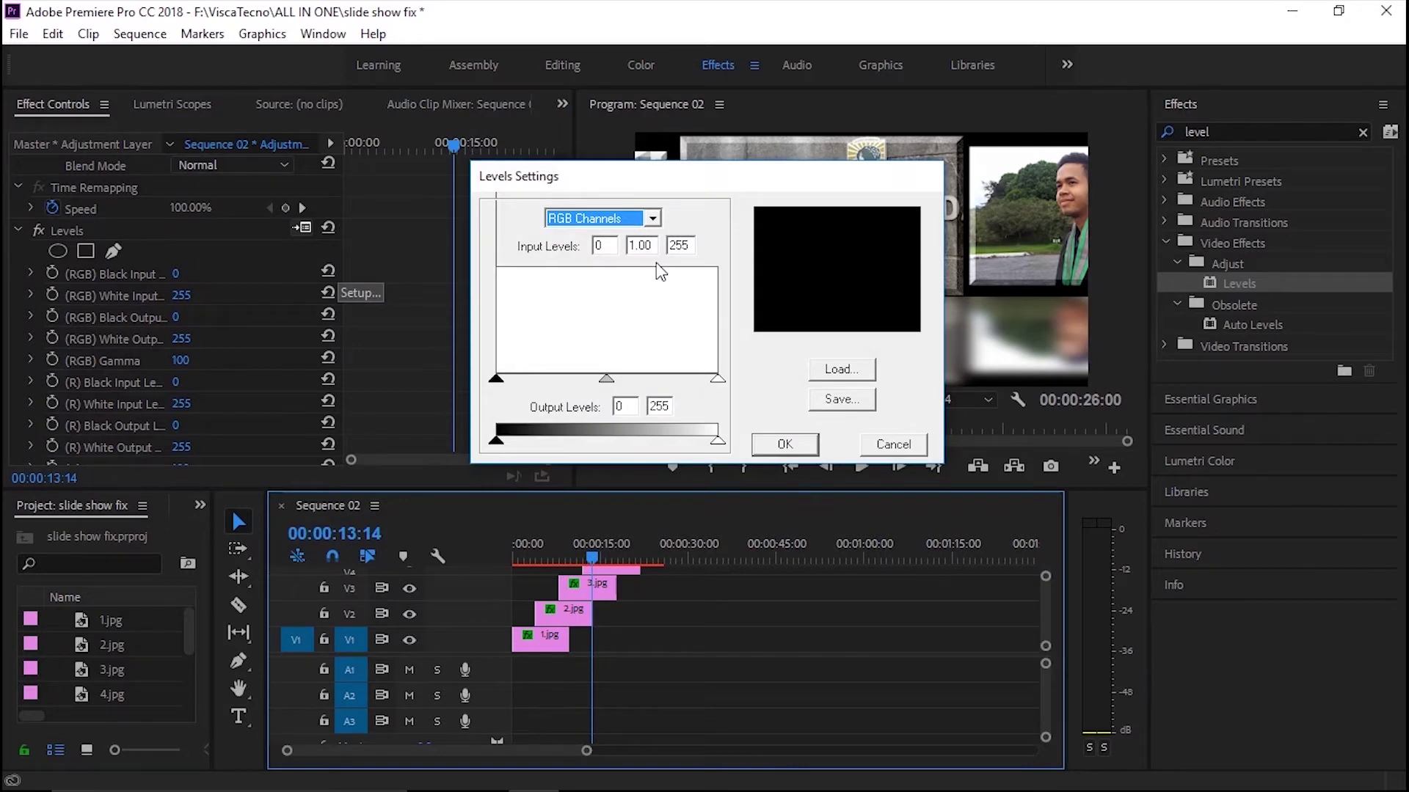
left_click_drag(716, 176, 867, 356)
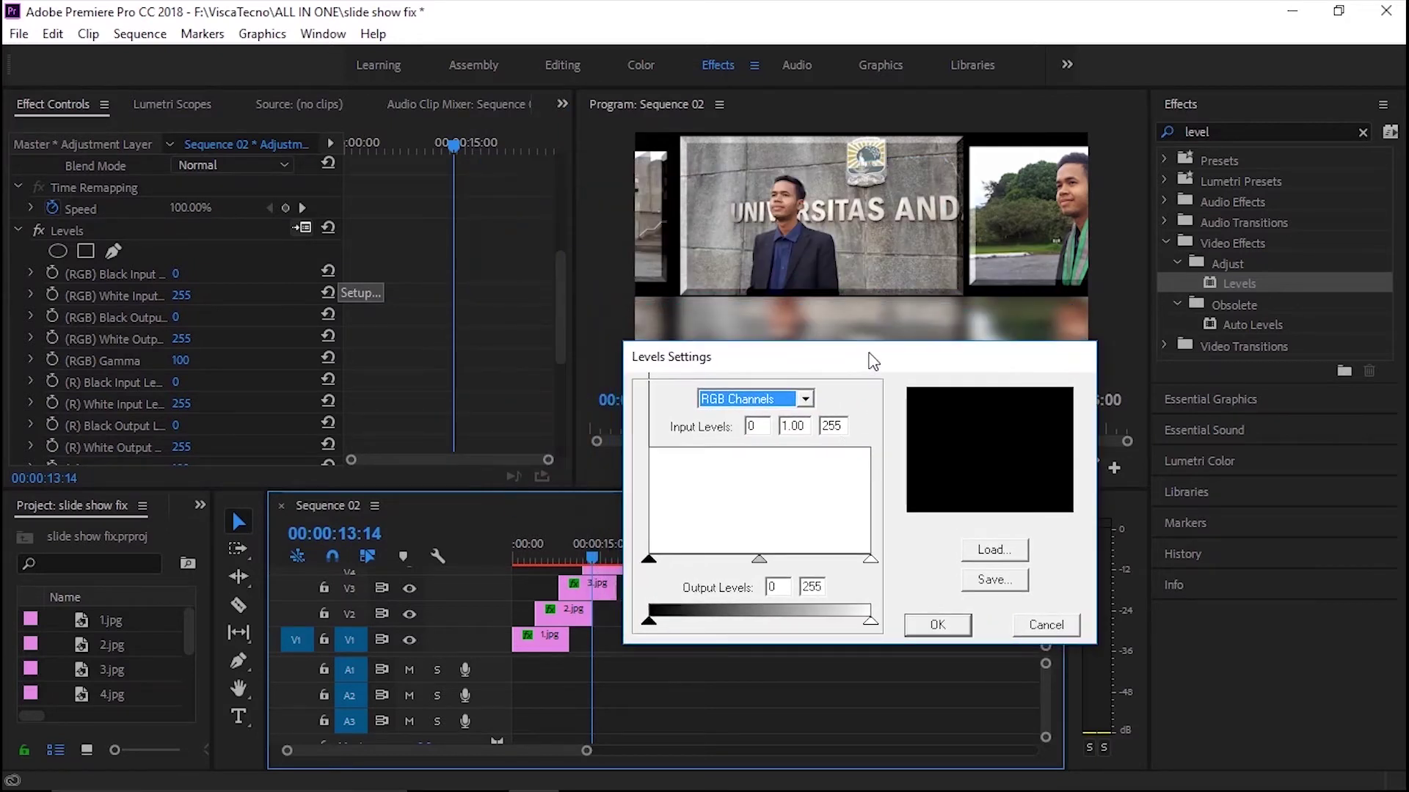
mouse_move(870, 560)
left_mouse_down()
mouse_move(825, 567)
mouse_move(846, 568)
left_mouse_up()
double_click(843, 426)
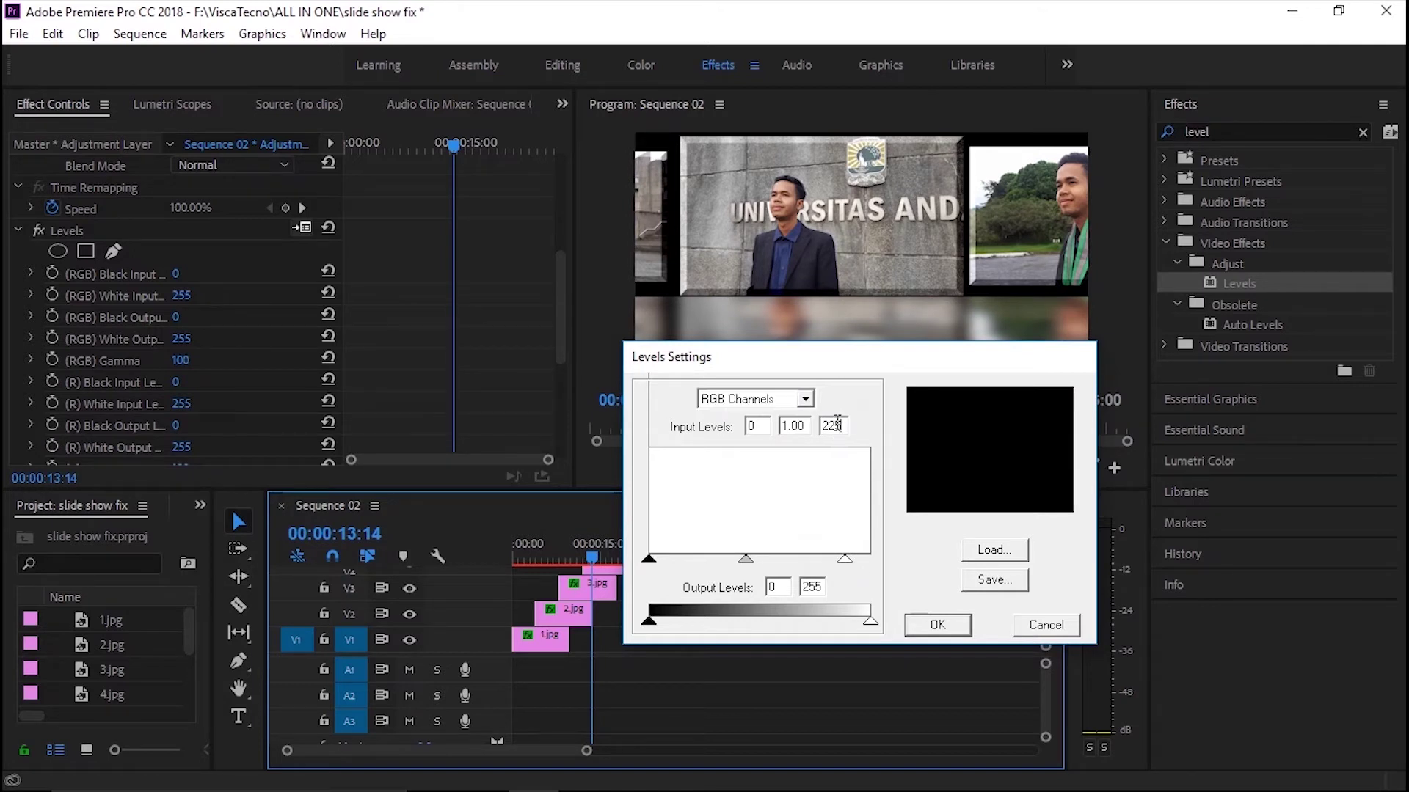
type("2")
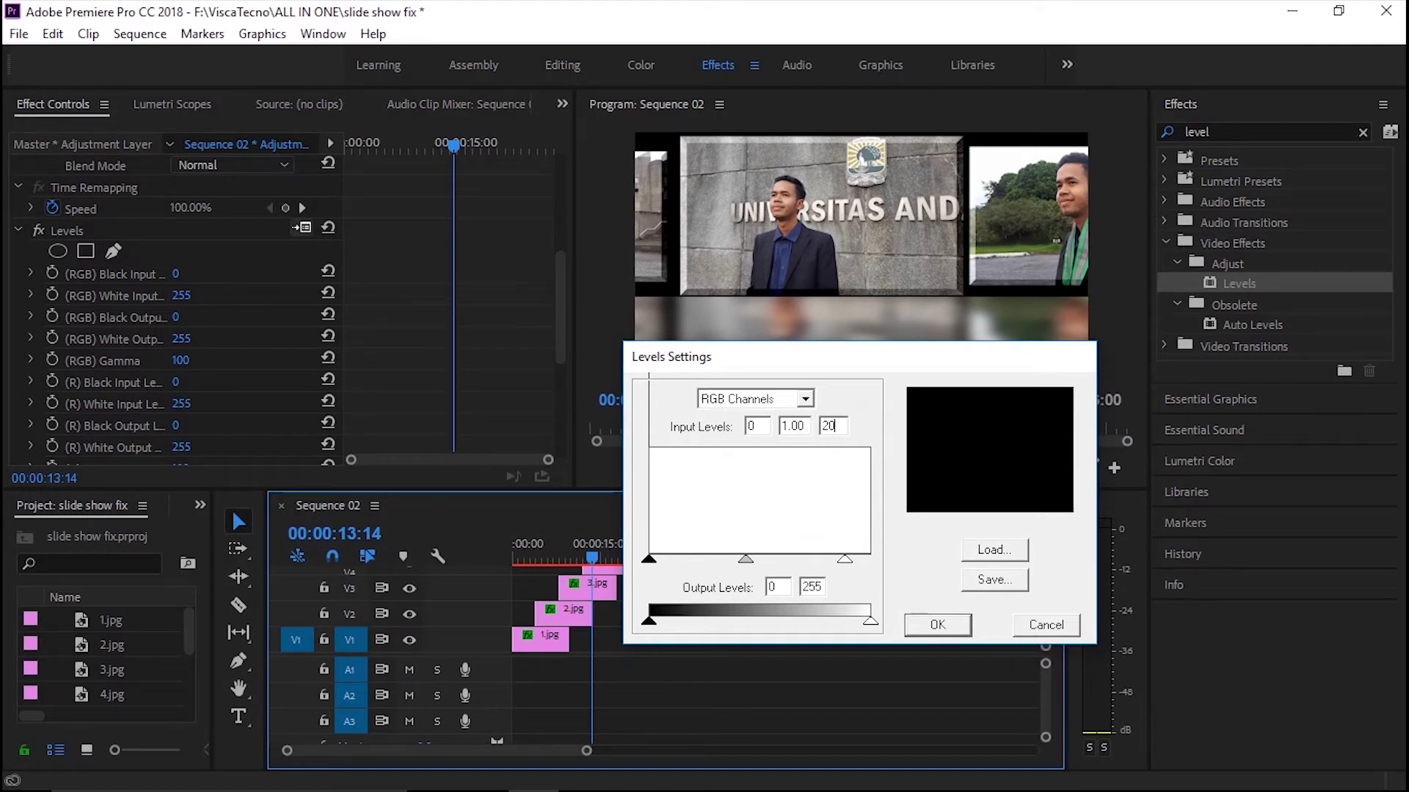